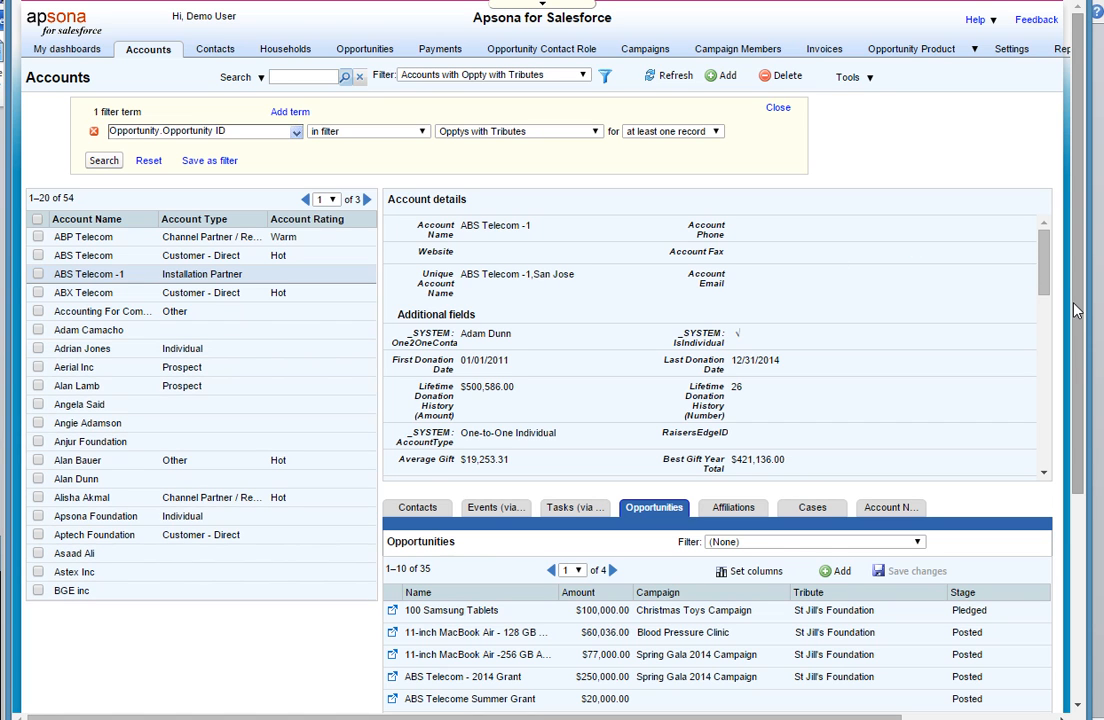
- Examine the opportunities listed for the ABS Telecom -1 account, including their campaigns, tributes and stages
right_click(1075, 348)
click(1074, 345)
drag(1075, 346, 1099, 450)
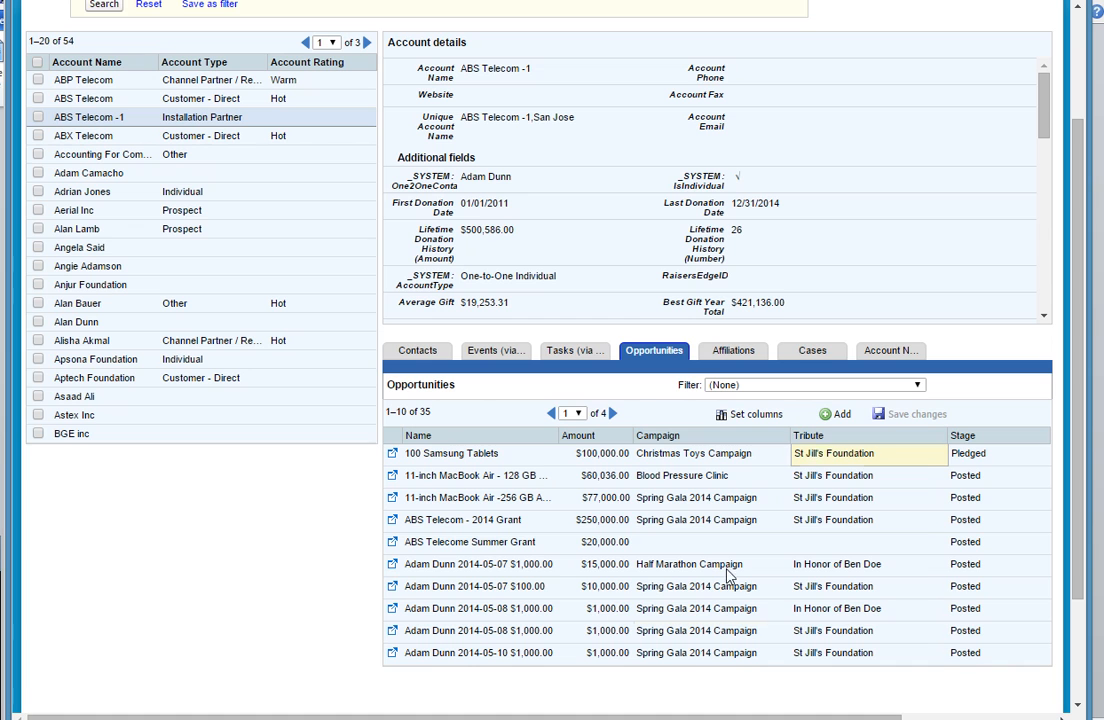
- Switch to the Account Sum - Opptys with Tributes document in Word and replace the zip merge field with the plain text "zip"
mouse_move(353, 719)
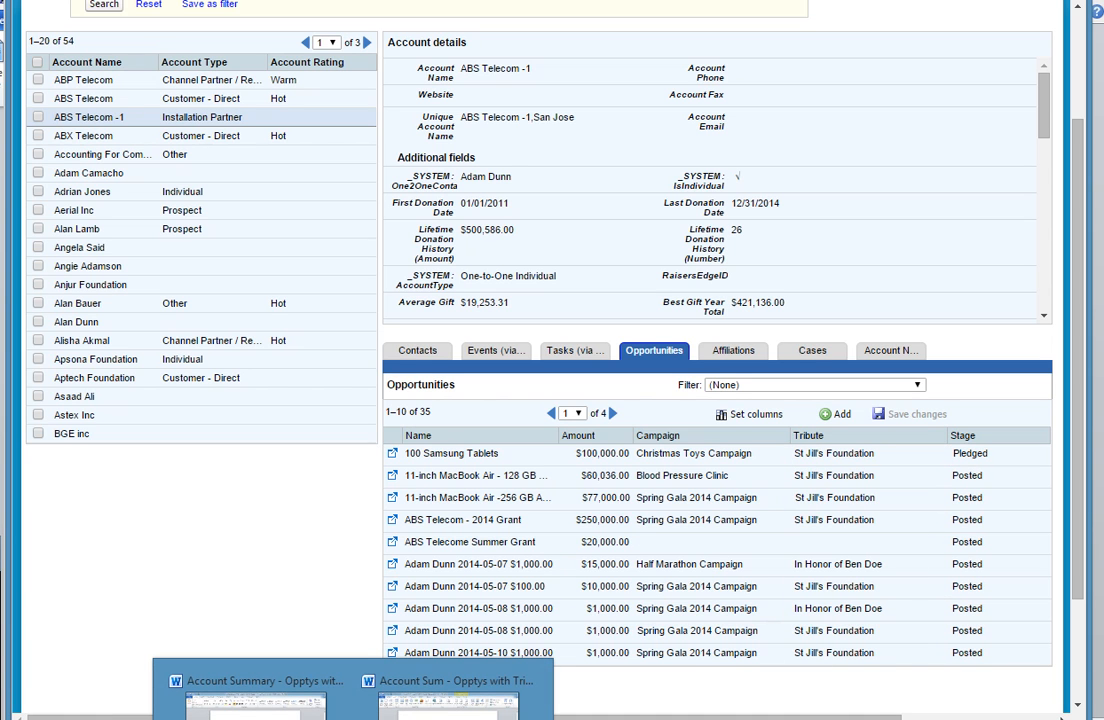
click(449, 690)
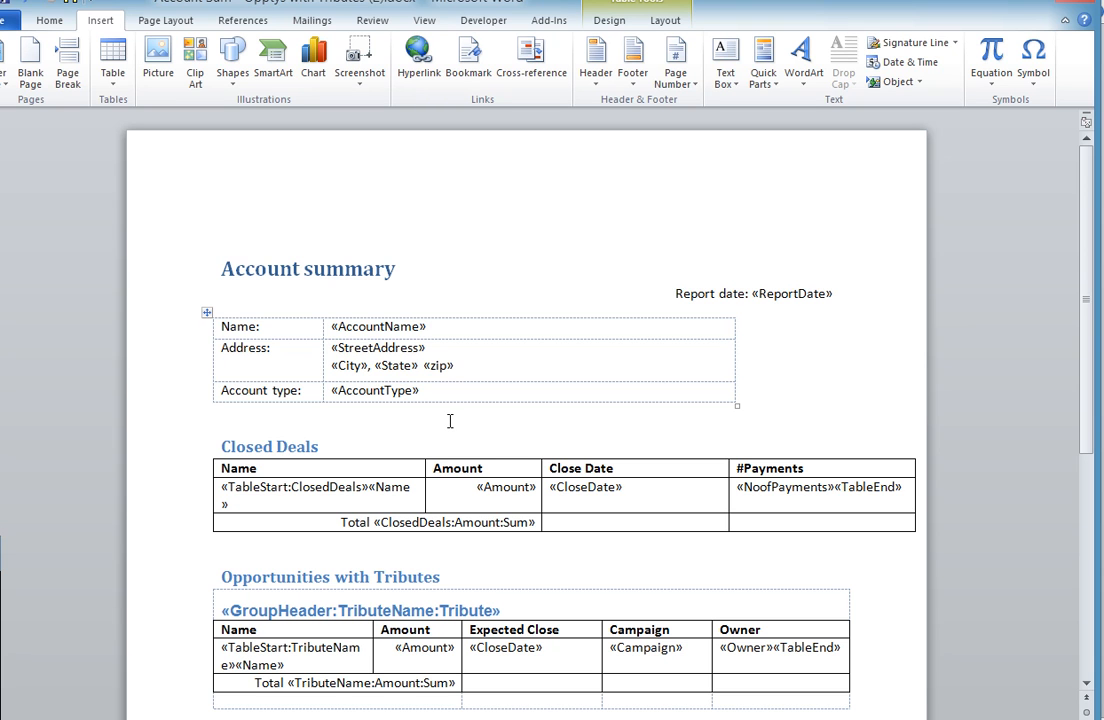
double_click(443, 366)
key(Delete)
text(zip)
- Replace the plain text "zip" after the State field with a mail merge MergeField named zip
triple_click(428, 363)
scroll(427, 364, up, 1)
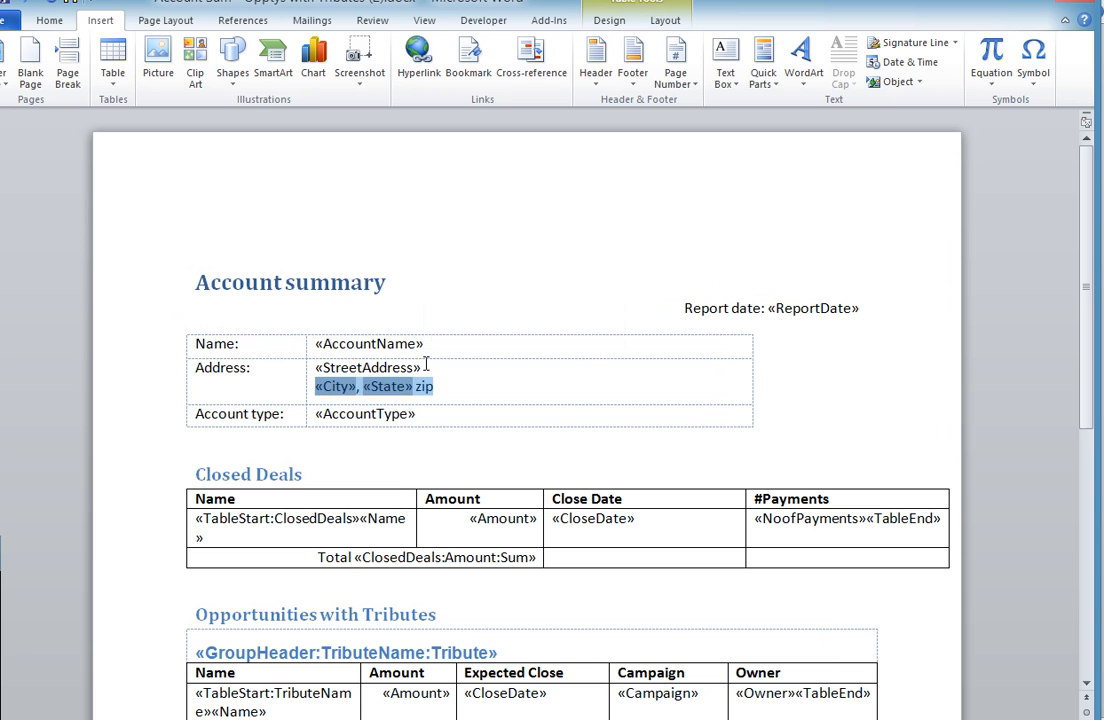
click(426, 384)
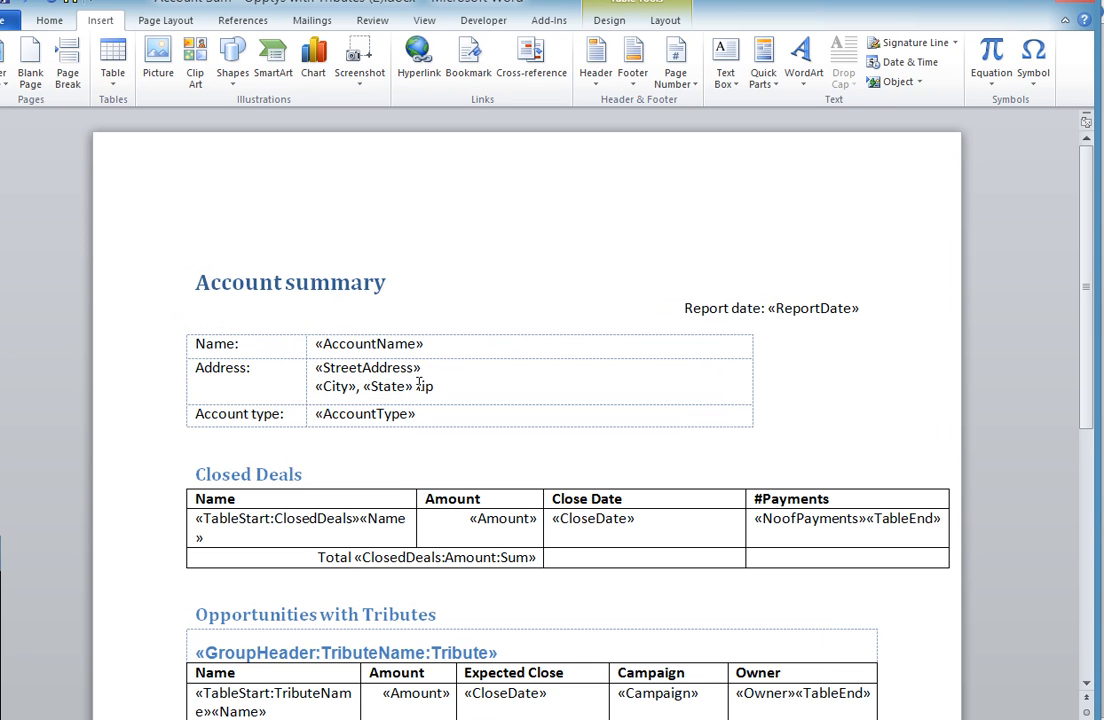
double_click(424, 385)
click(436, 386)
double_click(436, 386)
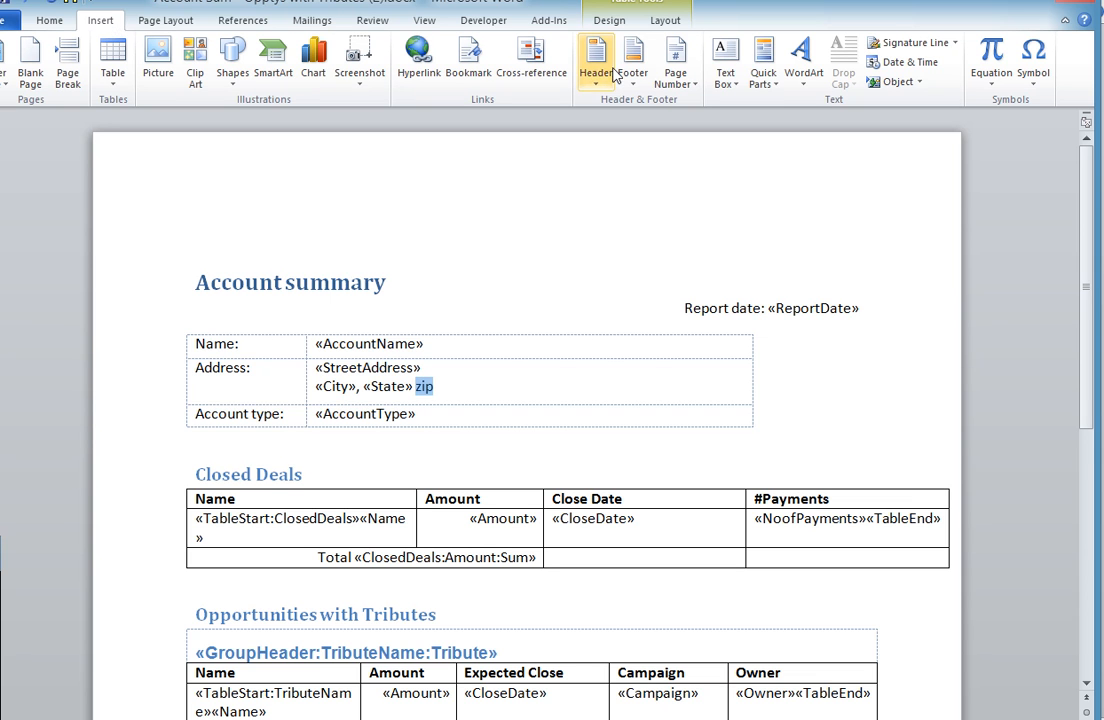
click(778, 89)
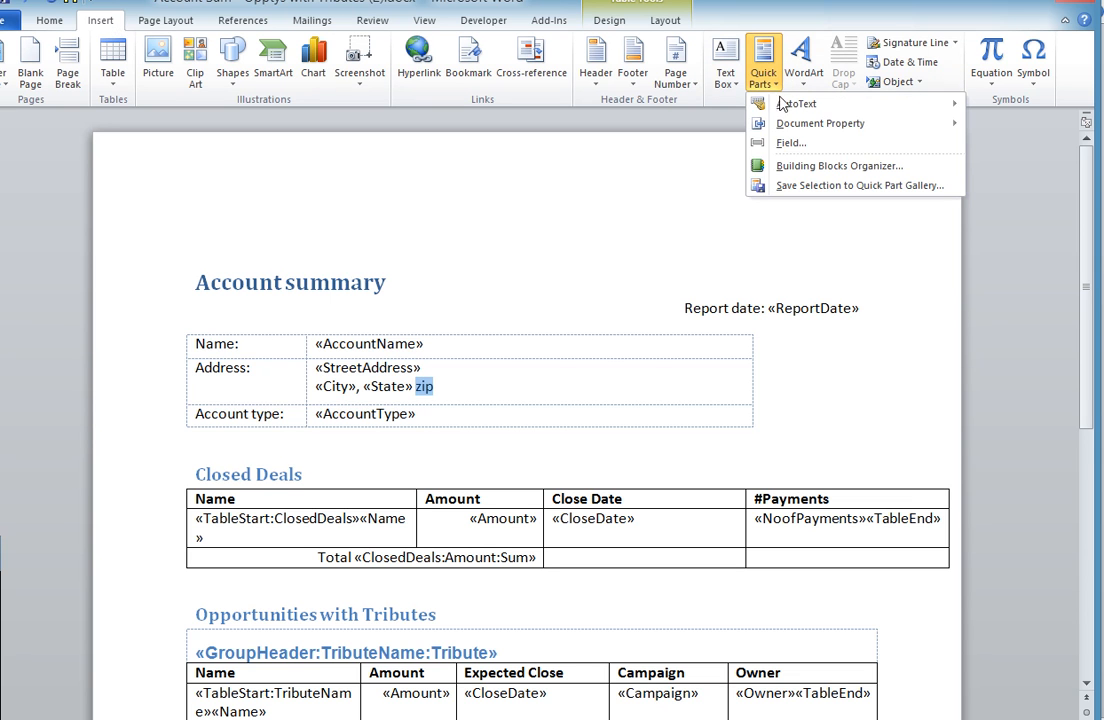
click(791, 146)
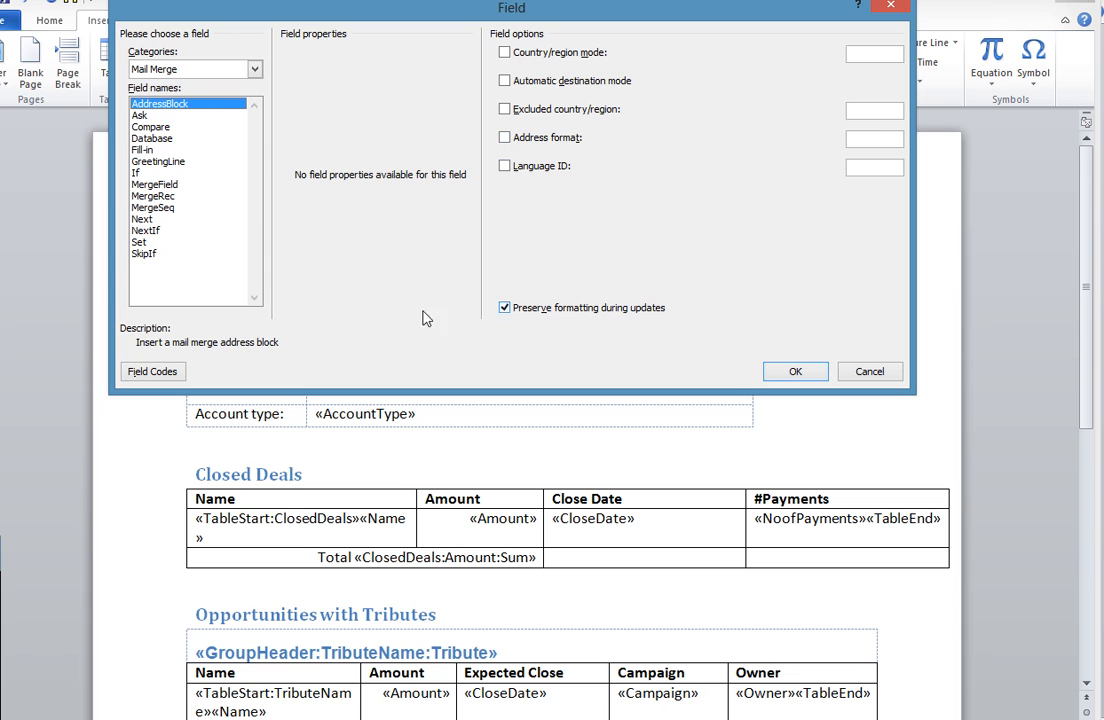
click(172, 185)
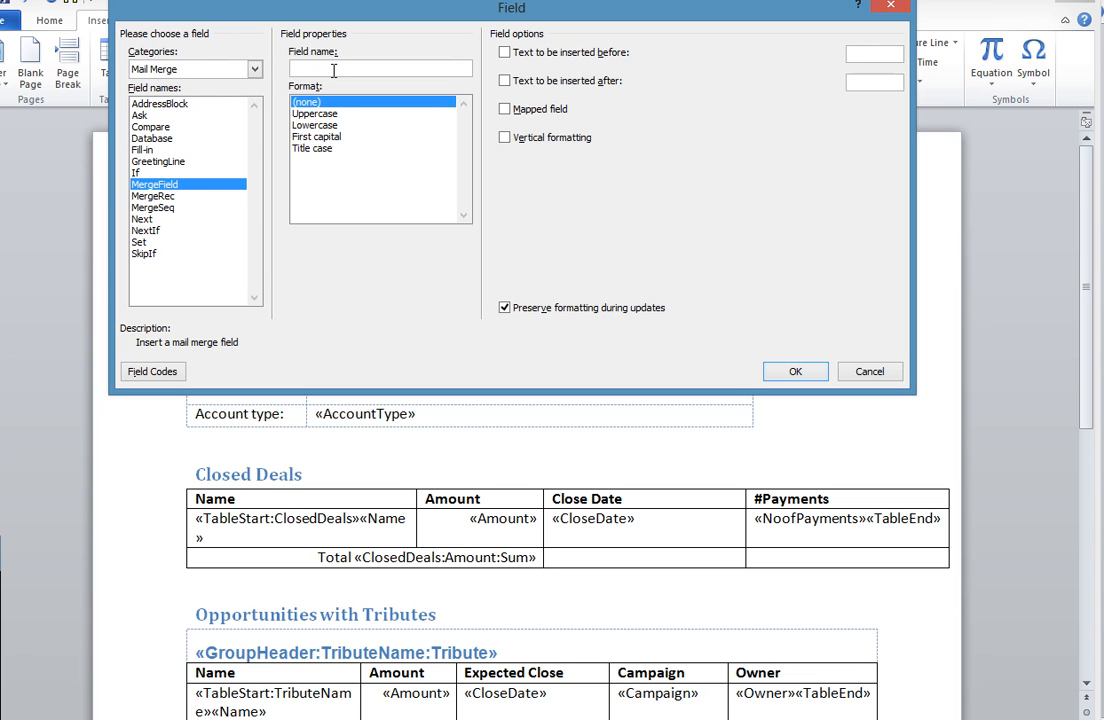
text(ABS Telecom -1)
key(BackSpace)
key(BackSpace)
key(BackSpace)
key(BackSpace)
key(BackSpace)
key(BackSpace)
key(BackSpace)
key(BackSpace)
key(BackSpace)
key(BackSpace)
key(BackSpace)
key(BackSpace)
key(BackSpace)
key(BackSpace)
text(a)
text(zip)
click(796, 371)
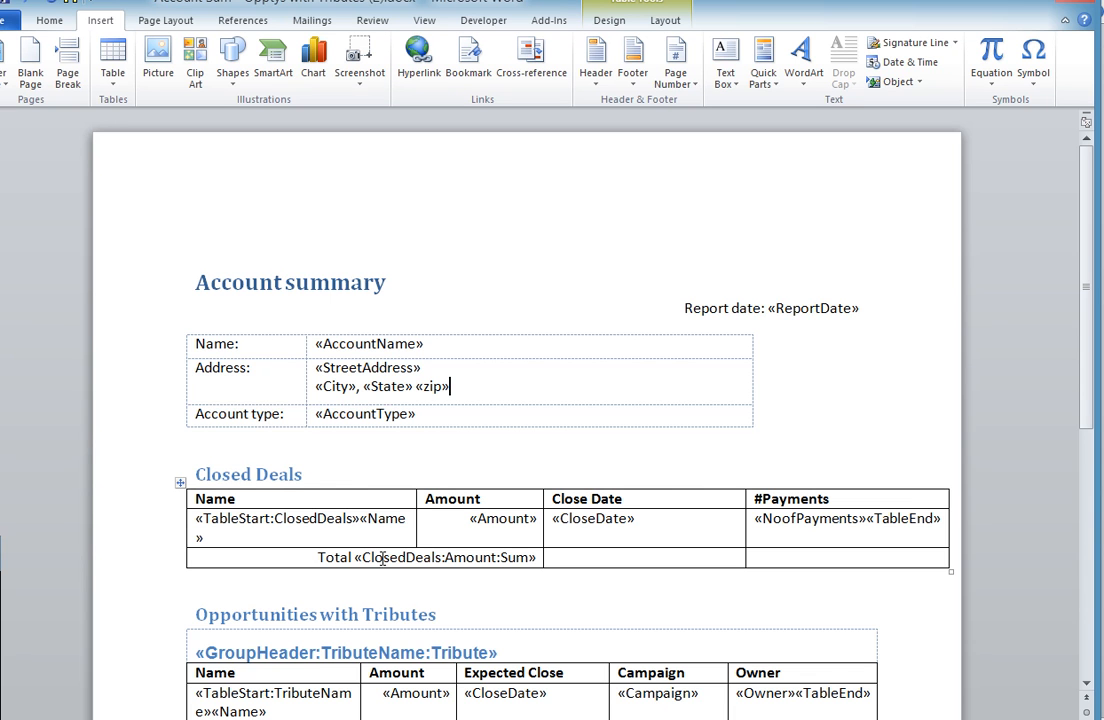
- Examine the merge fields in the Closed Deals and Opportunities with Tributes tables of the template
drag(1087, 338, 1080, 420)
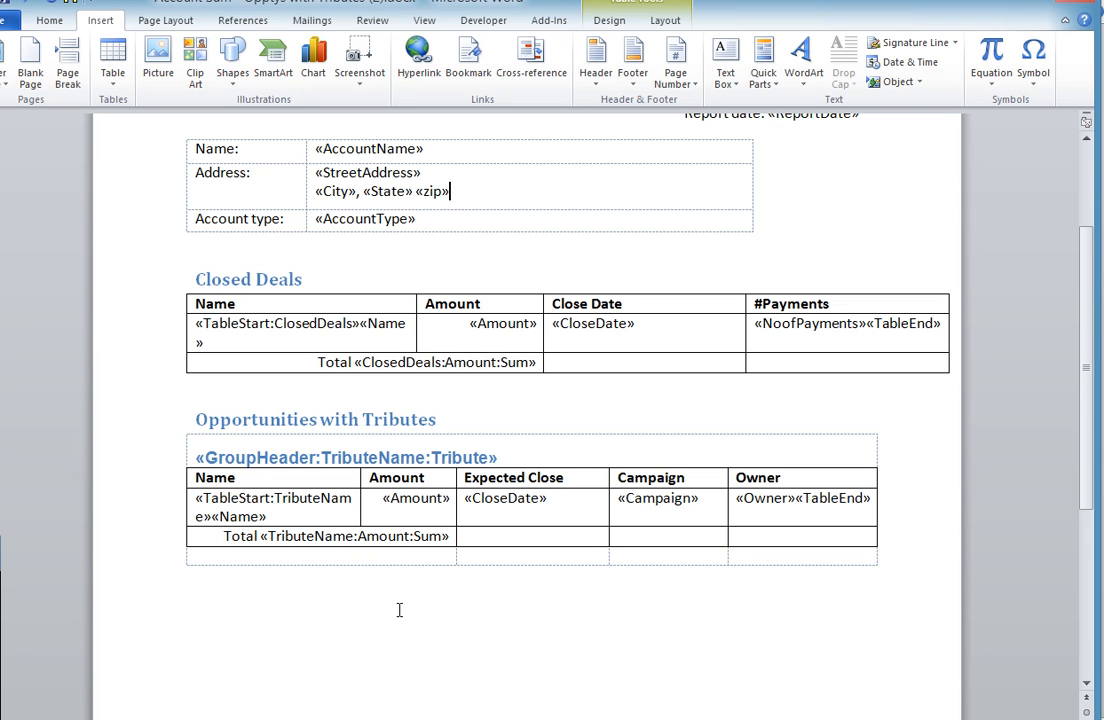
drag(1059, 556, 1077, 481)
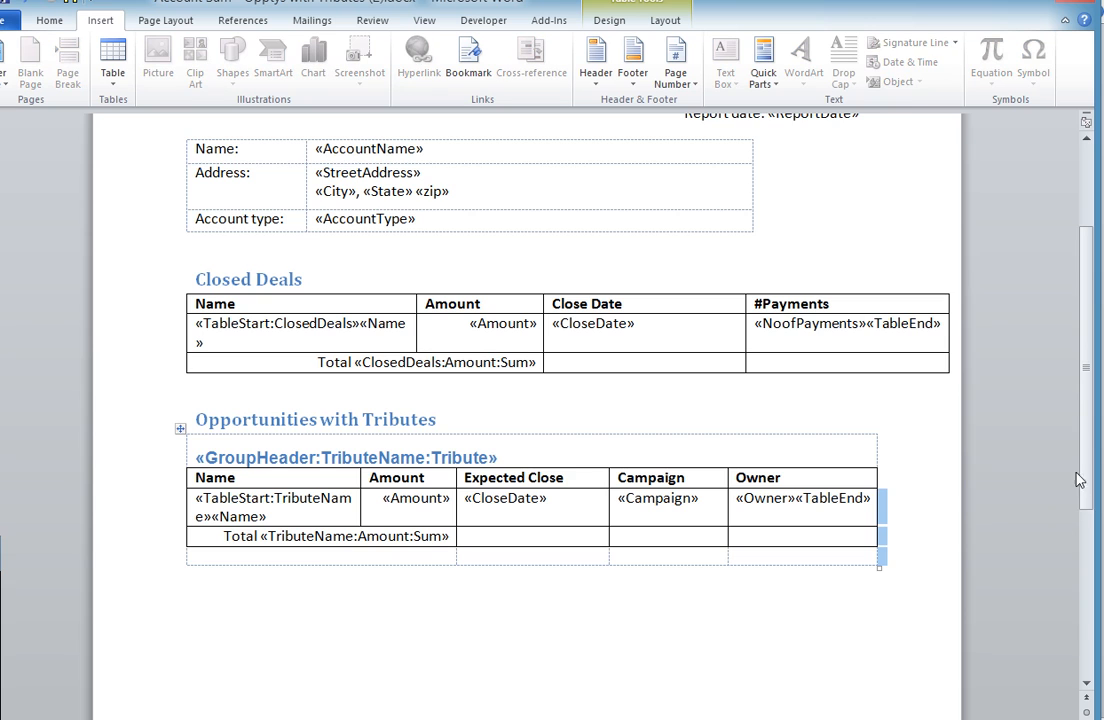
scroll(1087, 334, up, 3)
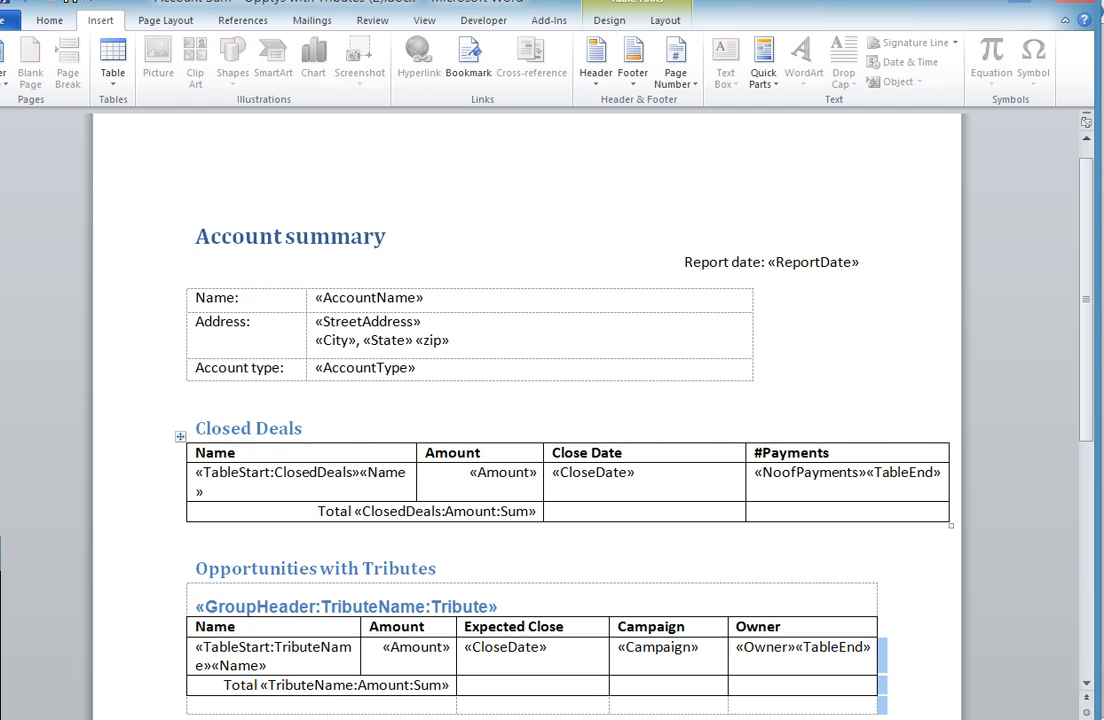
- View the Account Summary document with its plain-text field placeholders, and return to the formatted Account Sum template
click(1022, 1)
click(353, 719)
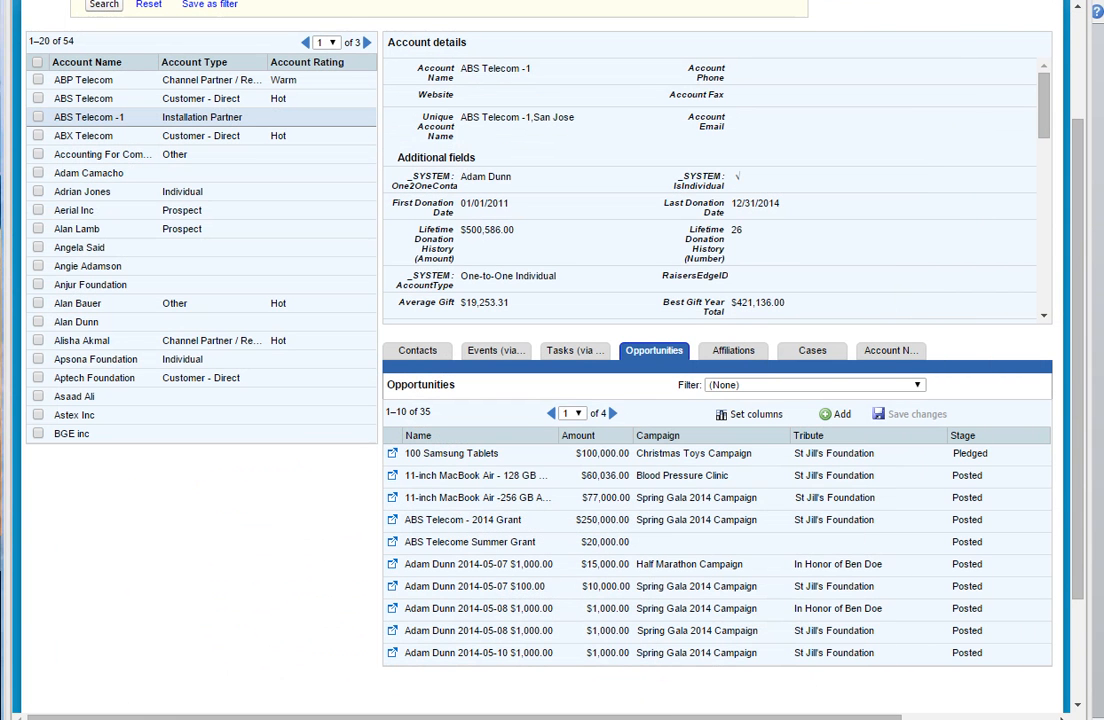
click(255, 700)
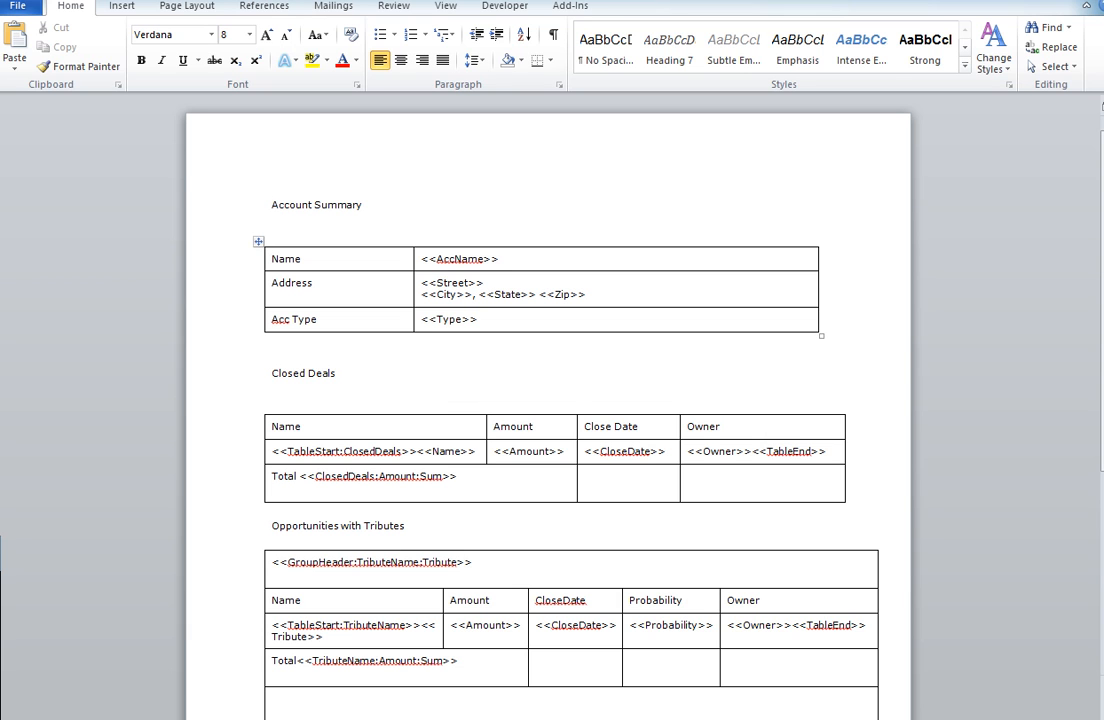
click(355, 718)
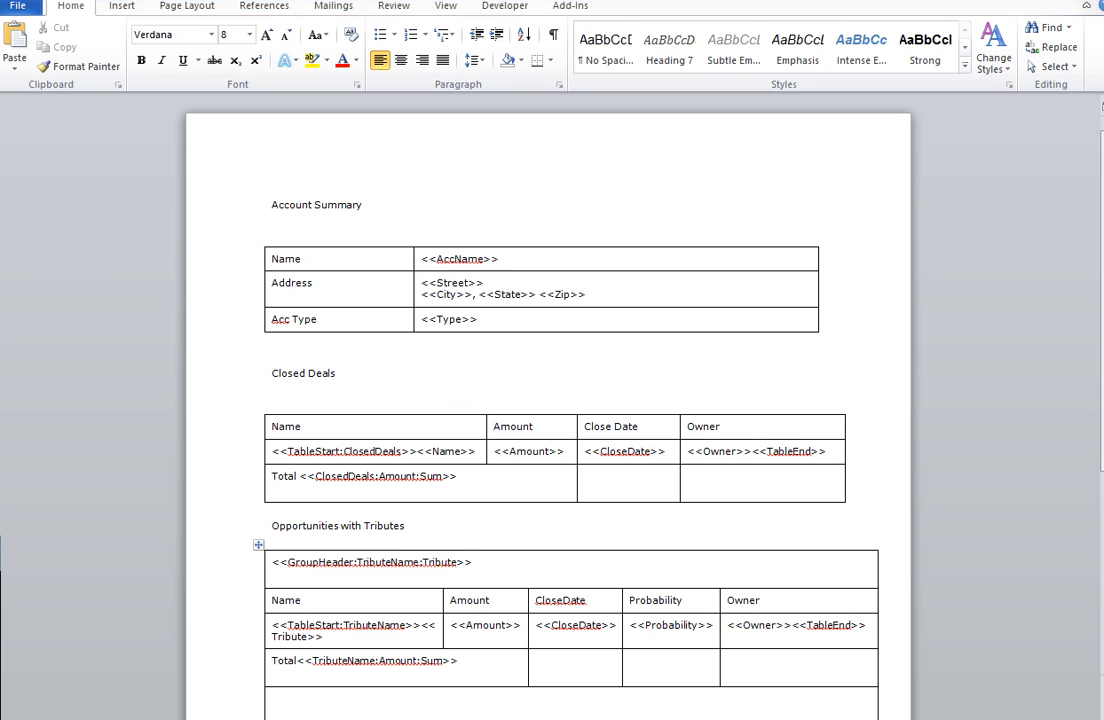
click(455, 695)
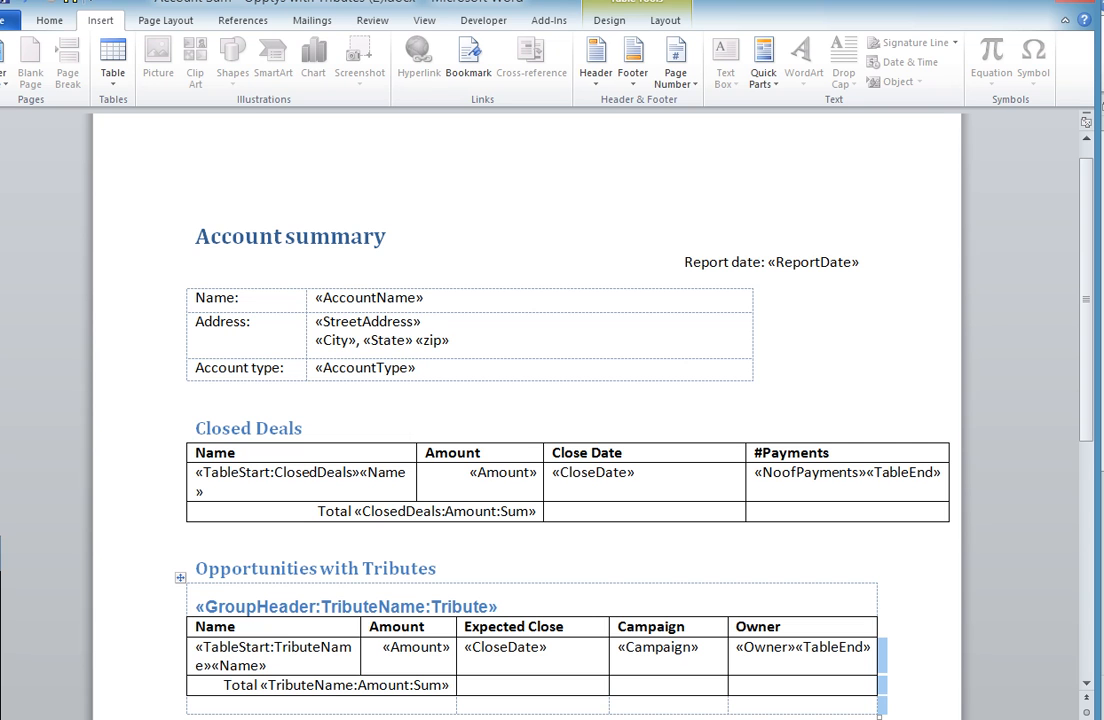
- Switch to Apsona and open the opportunity report "Doc merge demo" for editing
click(117, 708)
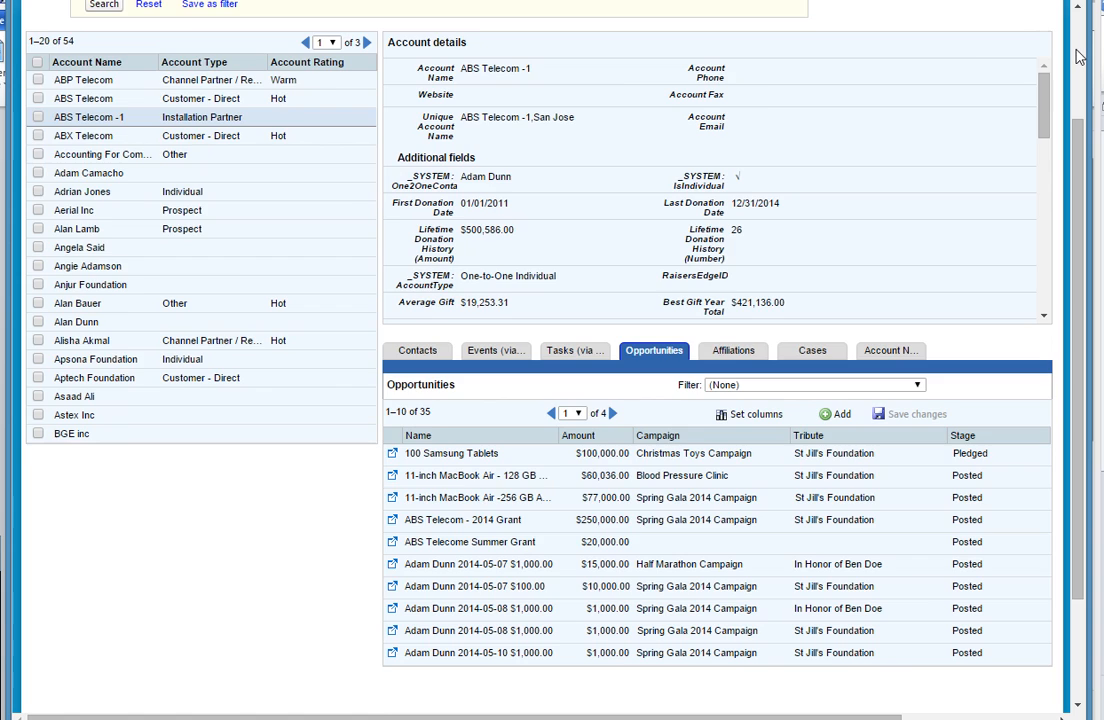
scroll(1063, 62, up, 2)
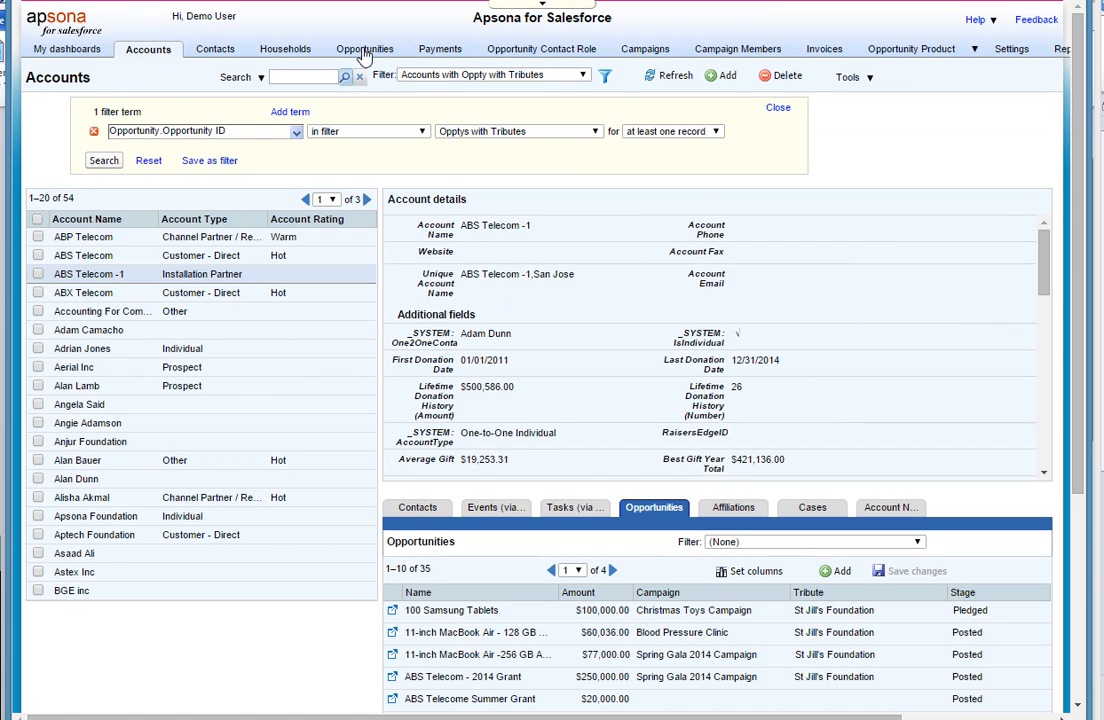
mouse_move(365, 56)
click(366, 133)
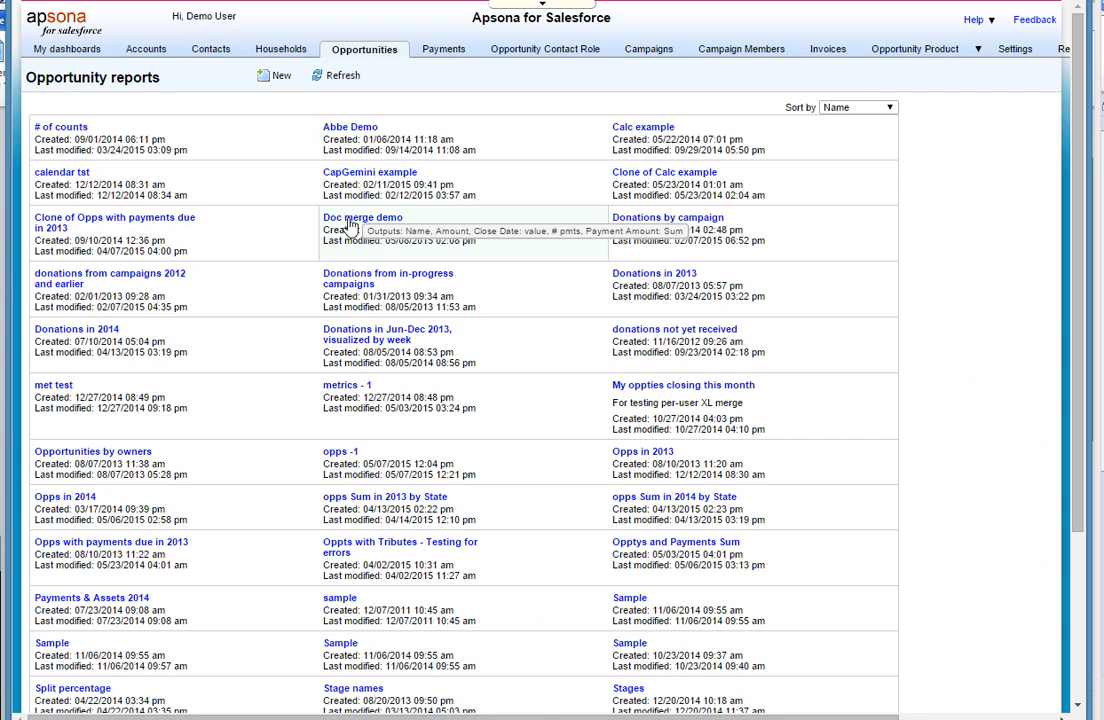
click(345, 224)
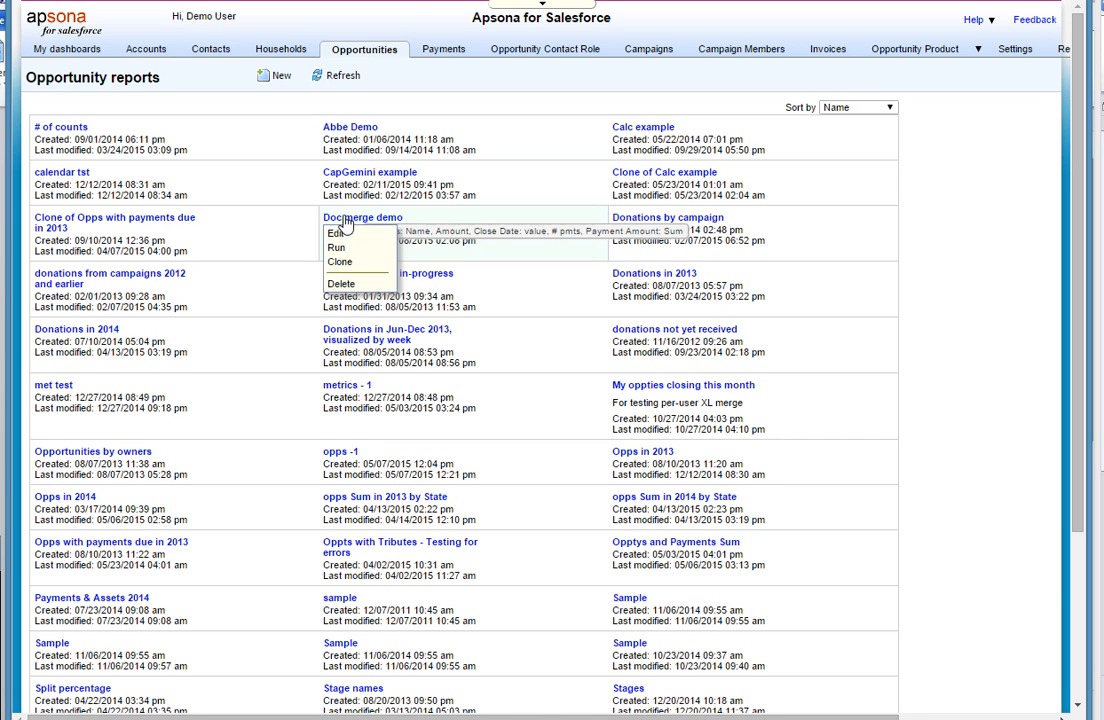
click(342, 234)
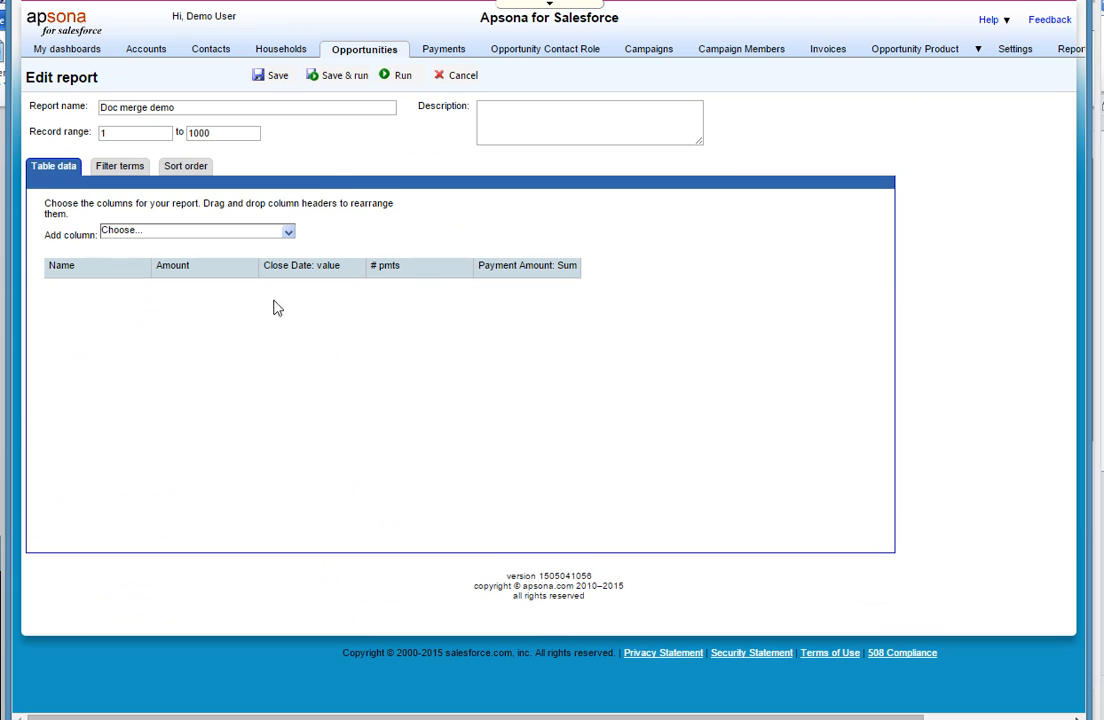
- Inspect the field definitions and labels of the Name, Amount, Close Date and # pmts report columns
click(123, 272)
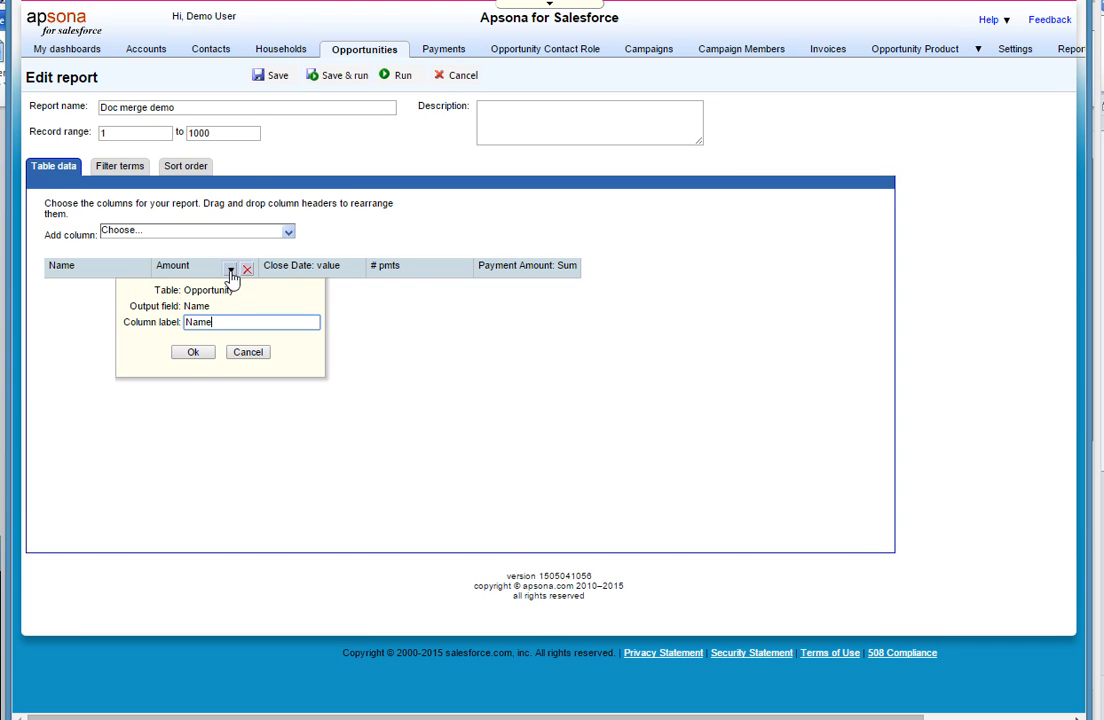
click(231, 272)
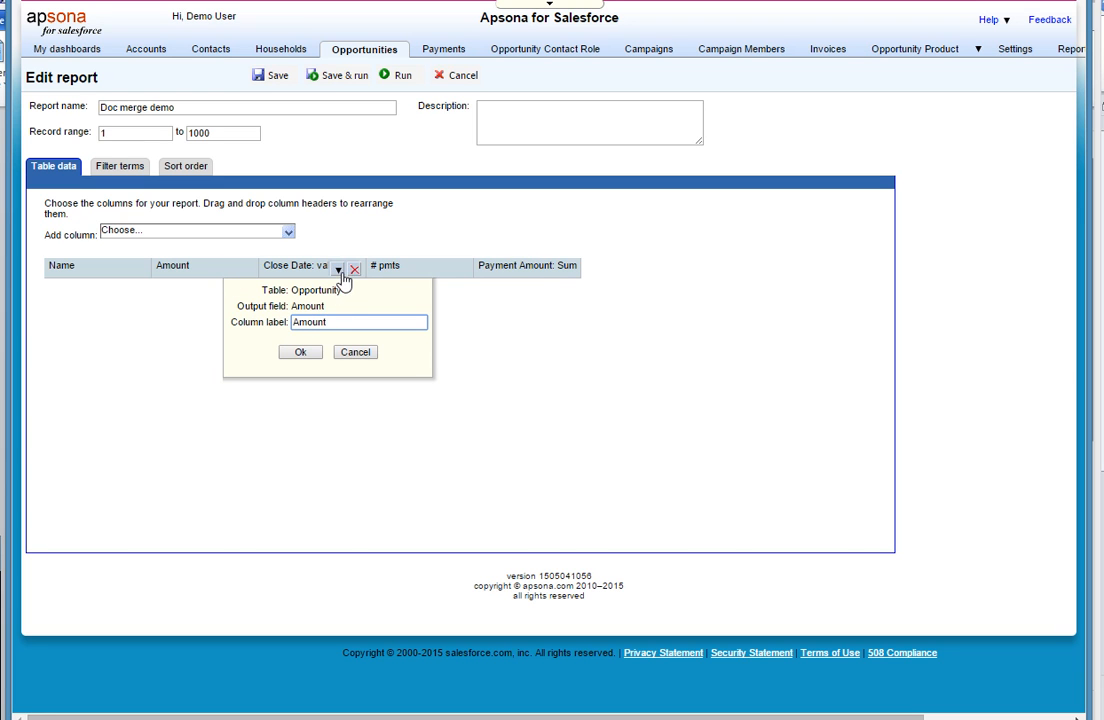
click(337, 272)
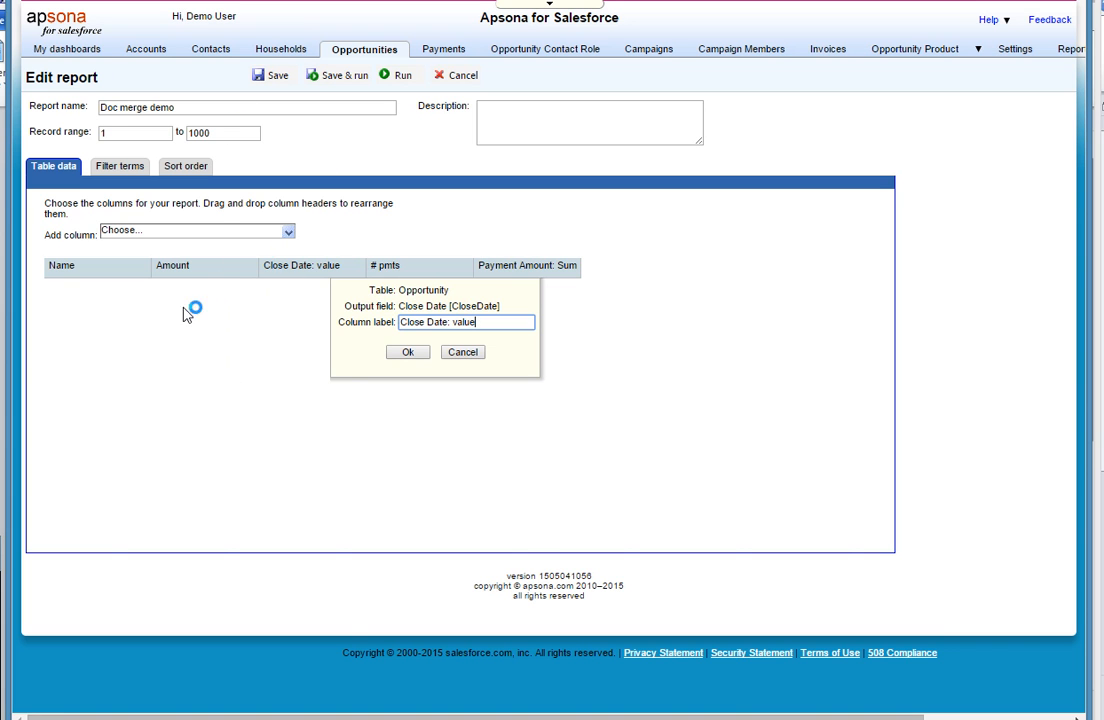
click(288, 234)
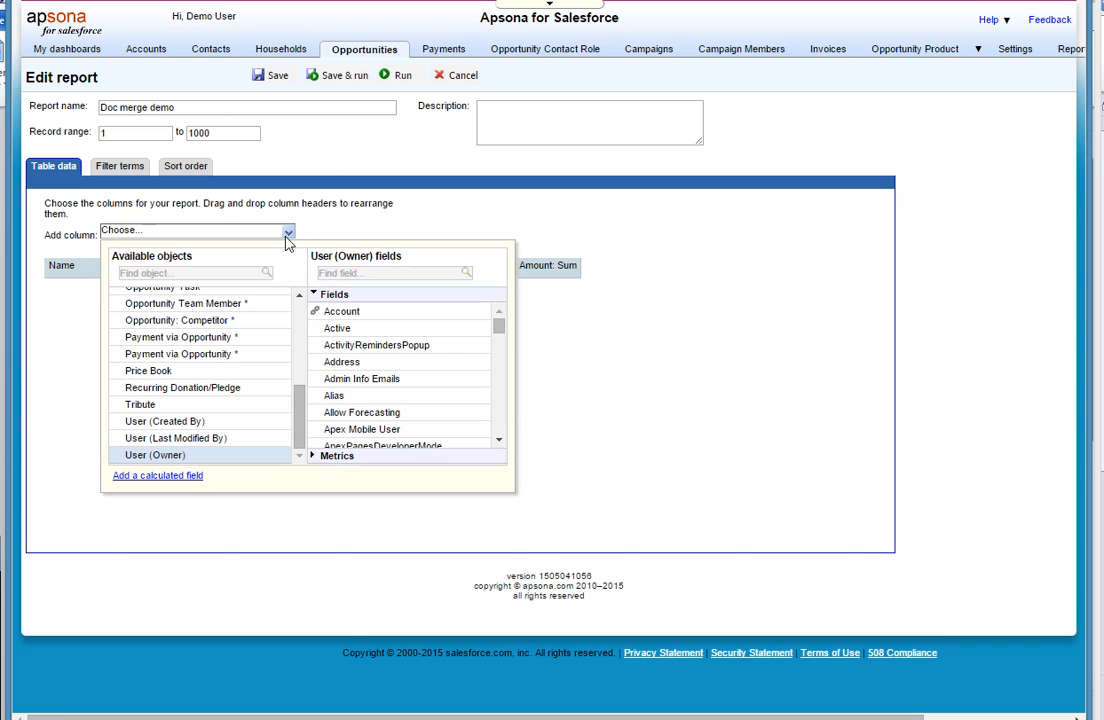
click(645, 390)
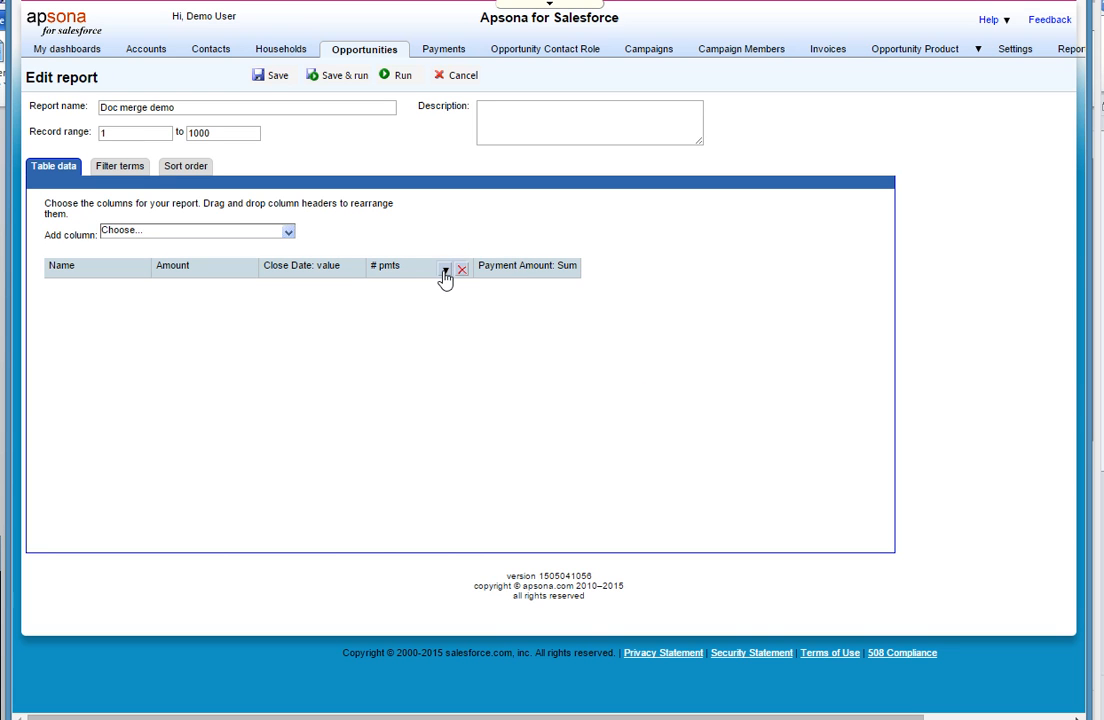
click(446, 272)
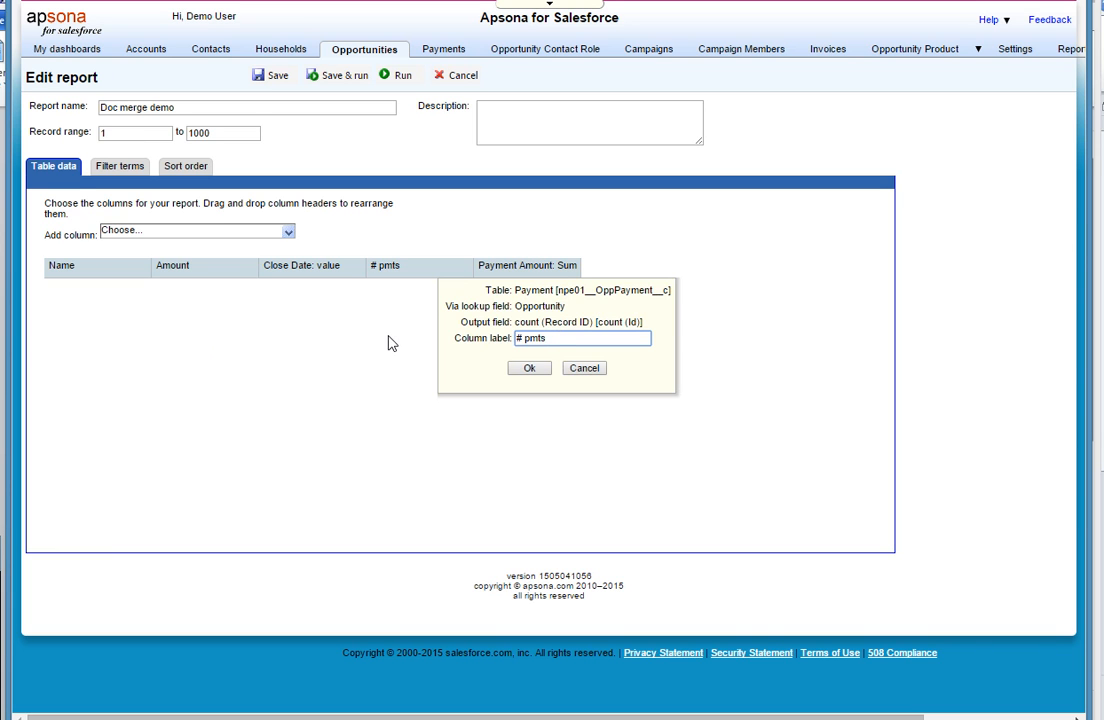
click(520, 372)
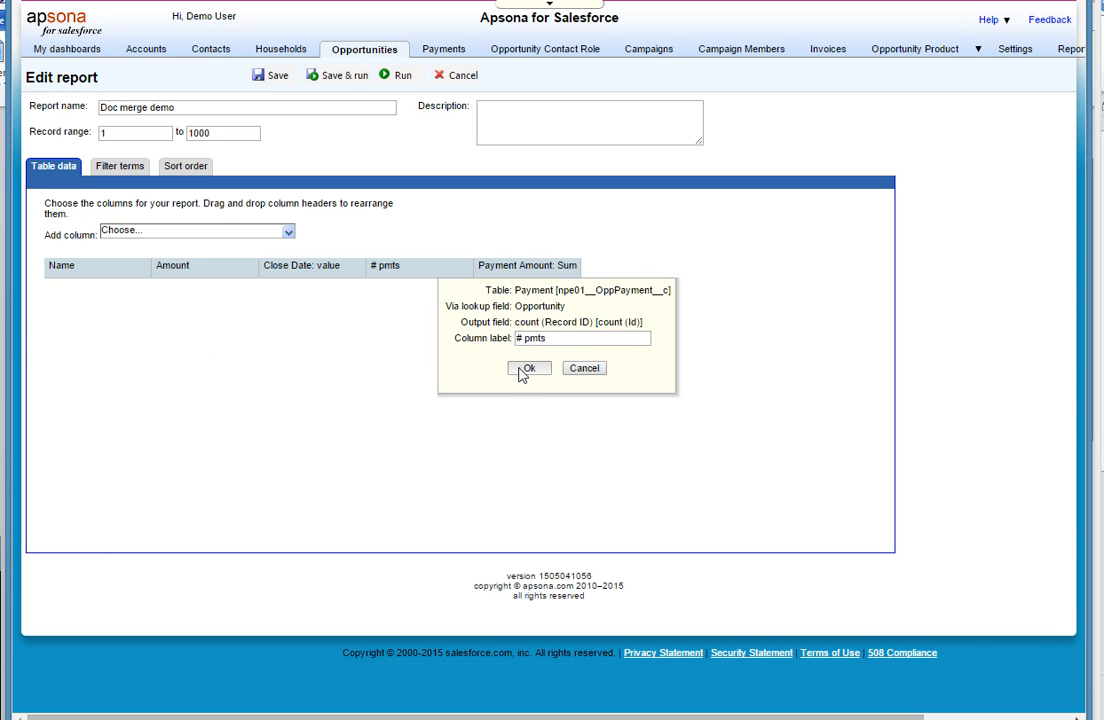
- List the metrics of the Payment via Opportunity object that can be added as report columns
click(288, 233)
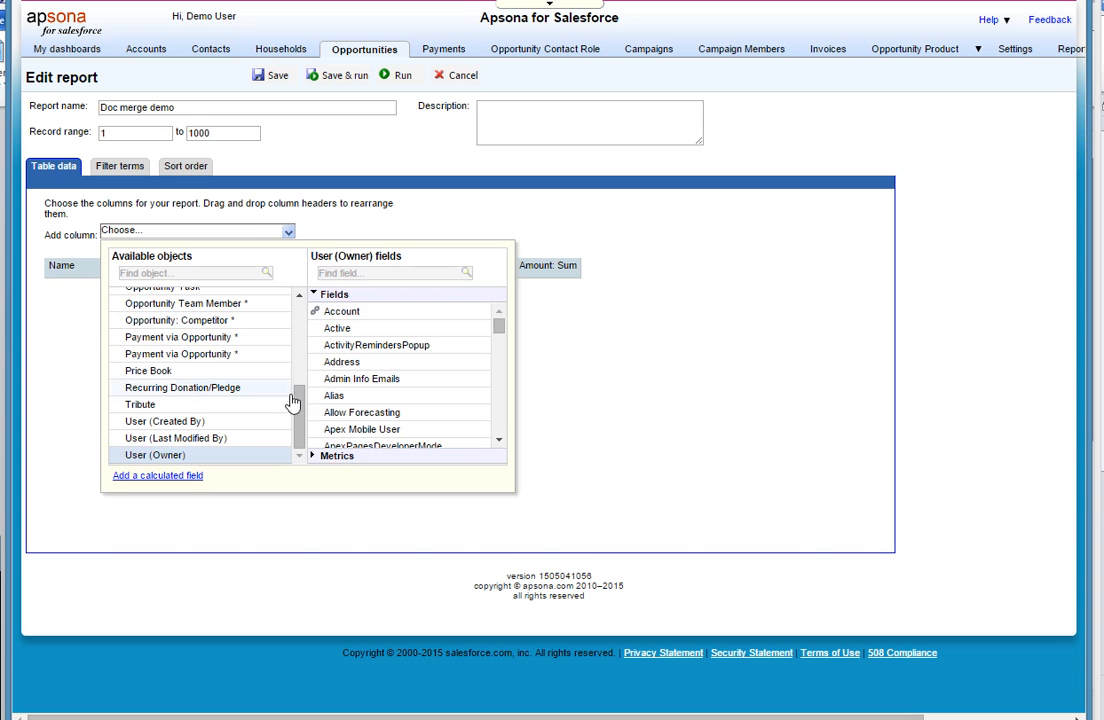
click(241, 342)
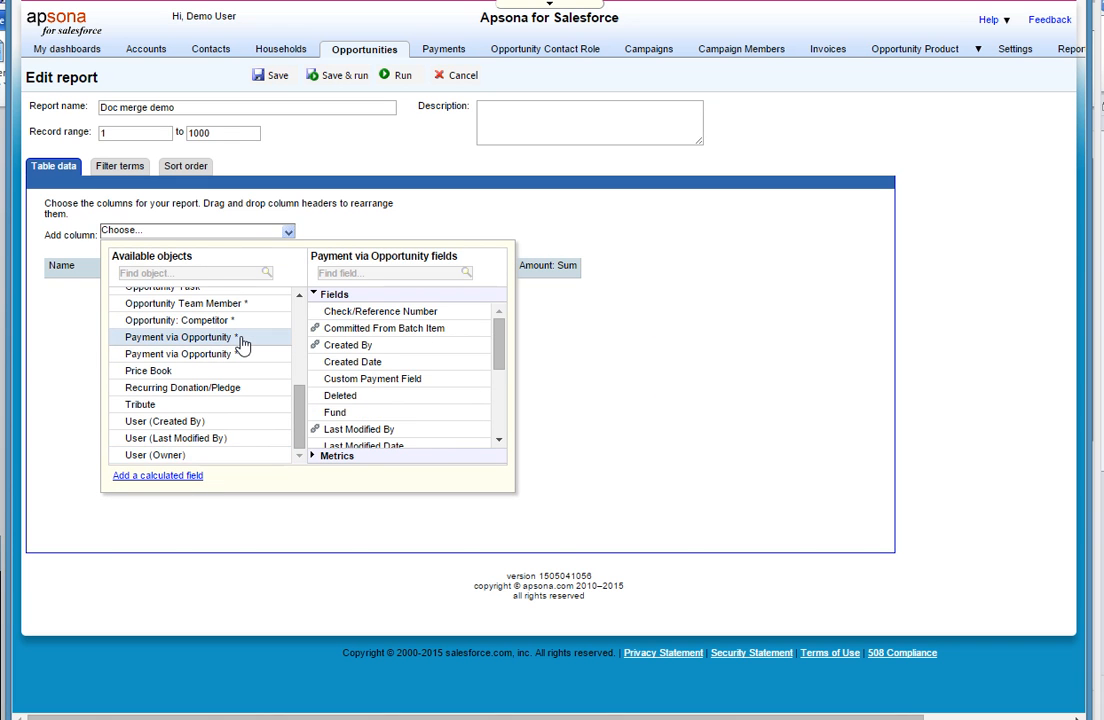
click(368, 456)
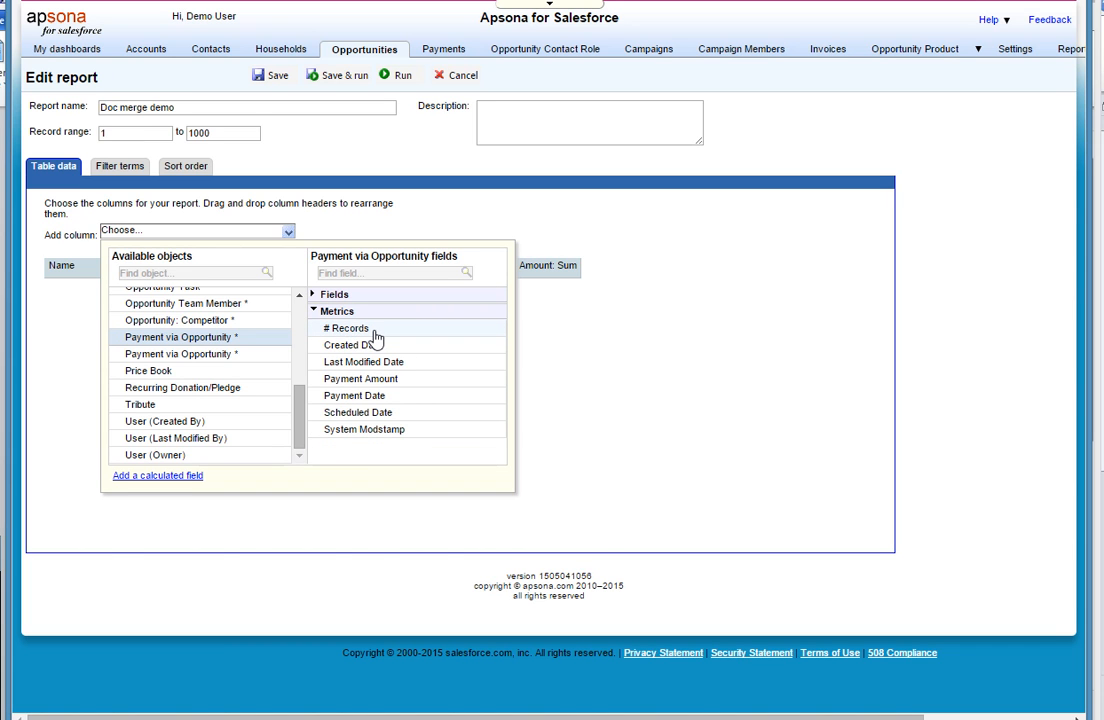
- Review the report's filter terms, including the stage options available for the Opportunity.Stage condition
click(120, 172)
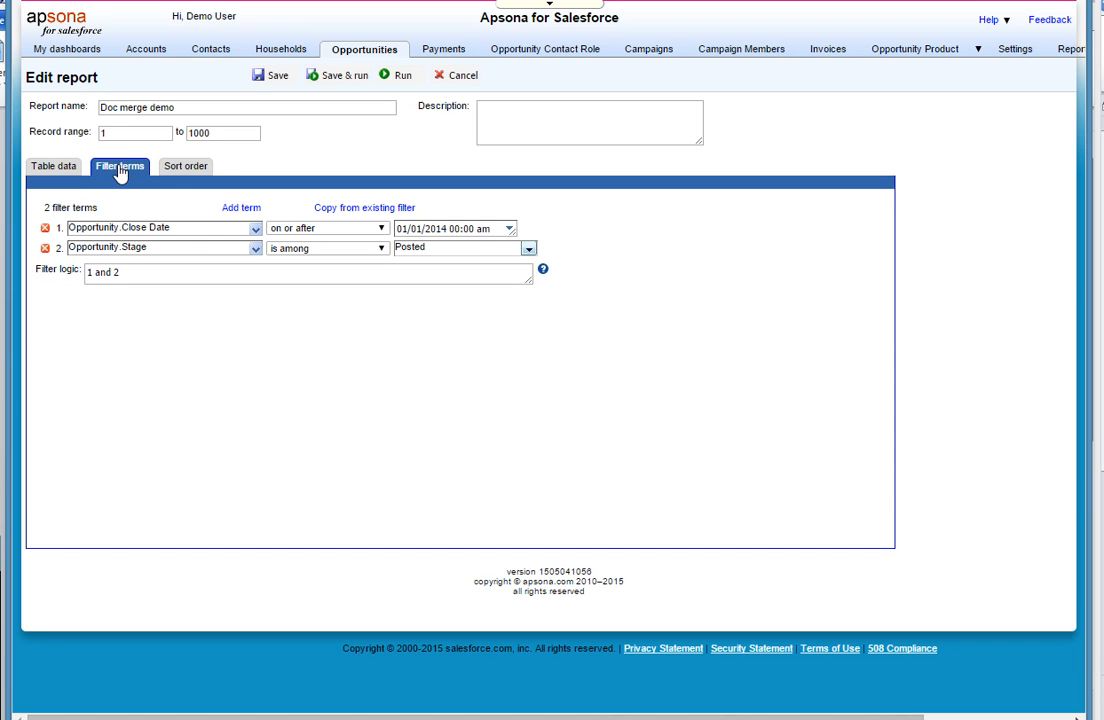
click(528, 248)
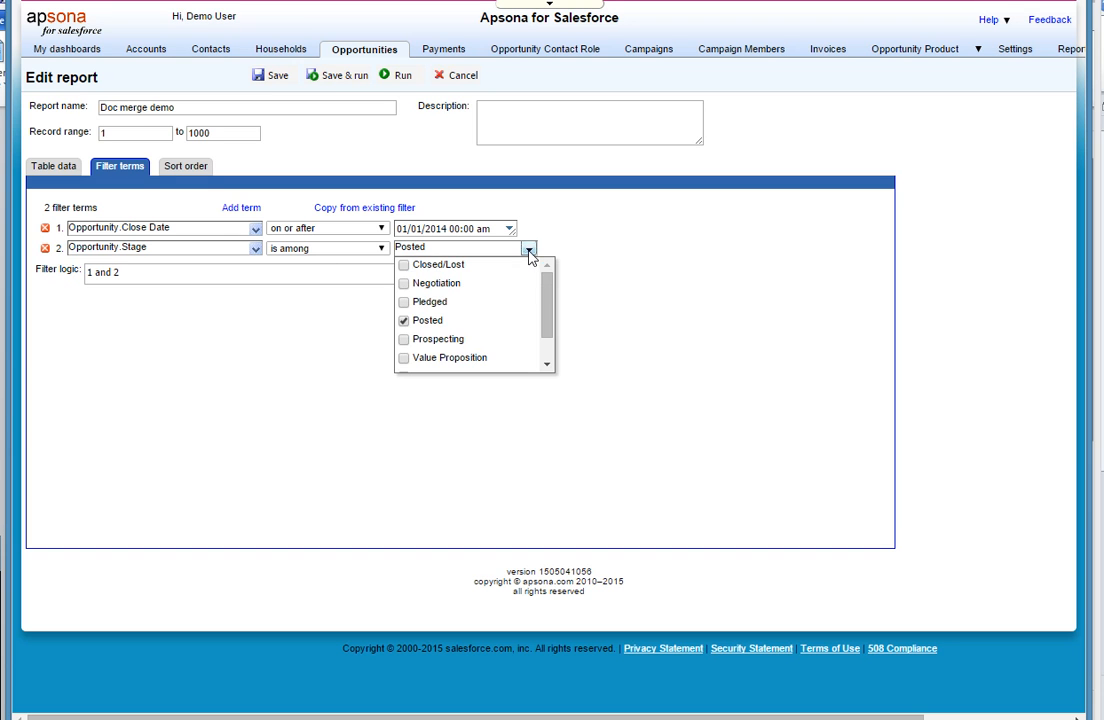
click(497, 450)
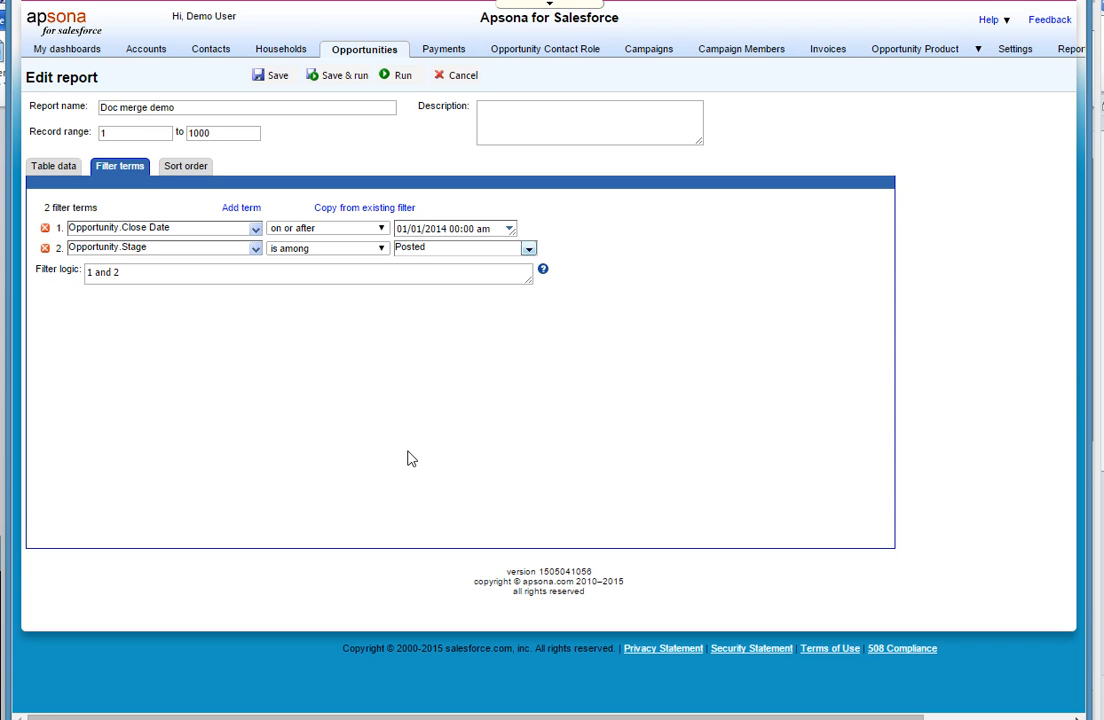
- Save and run the "Doc merge demo" report, and return to the list of opportunity reports
click(358, 79)
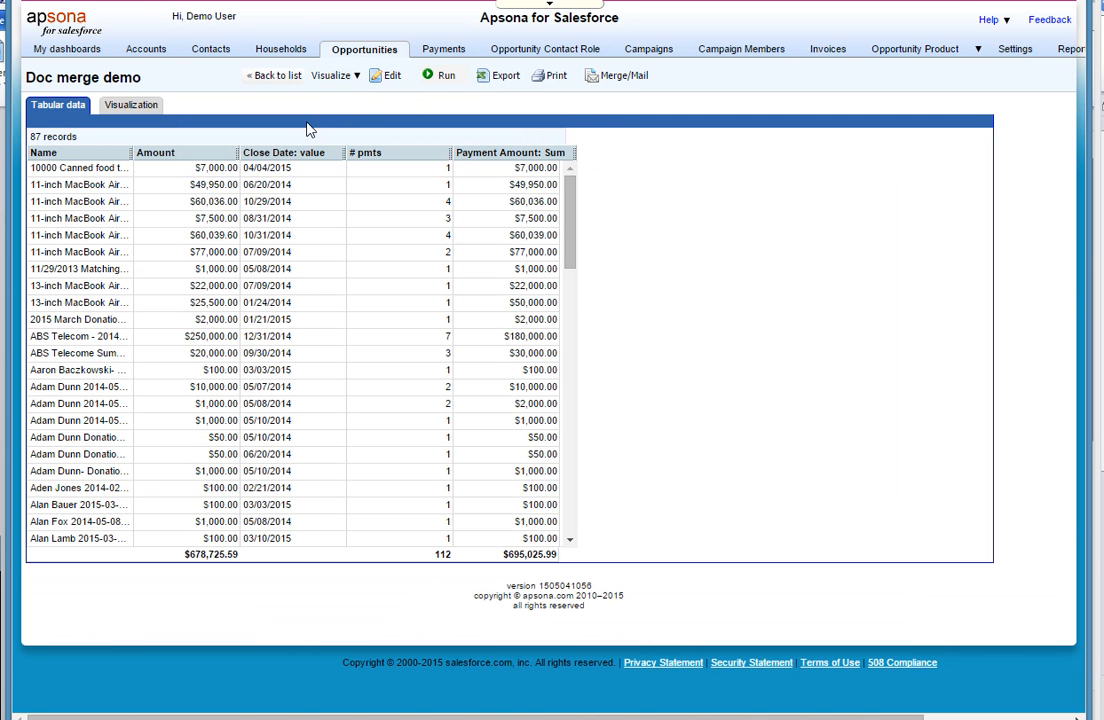
mouse_move(364, 60)
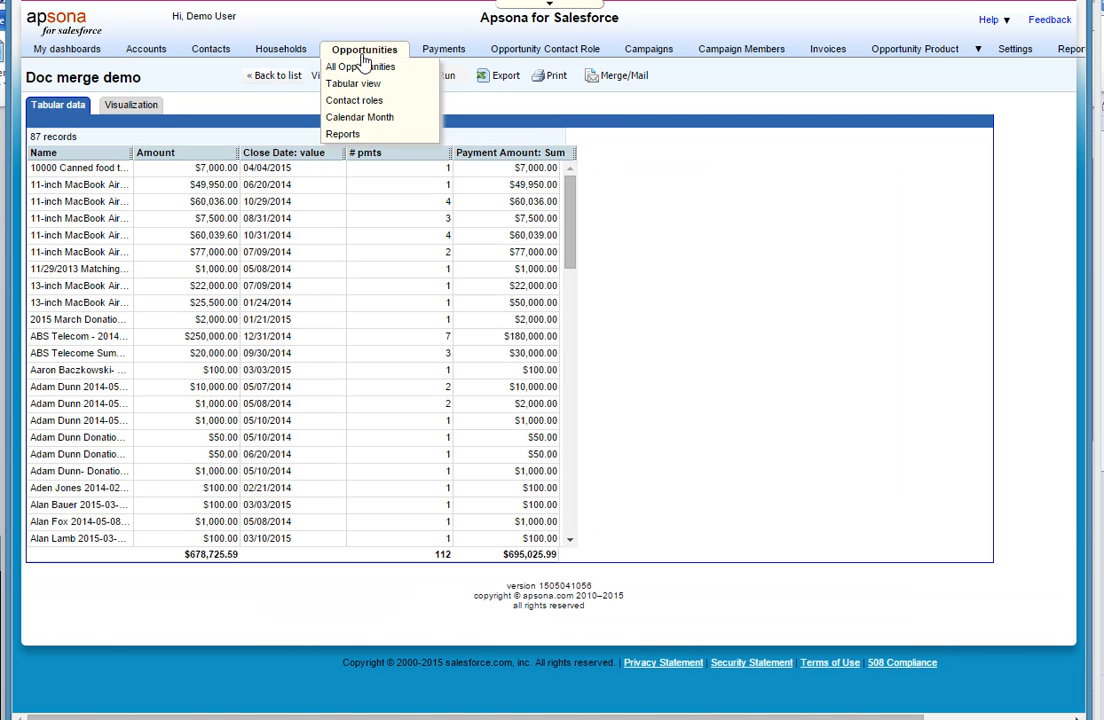
click(344, 134)
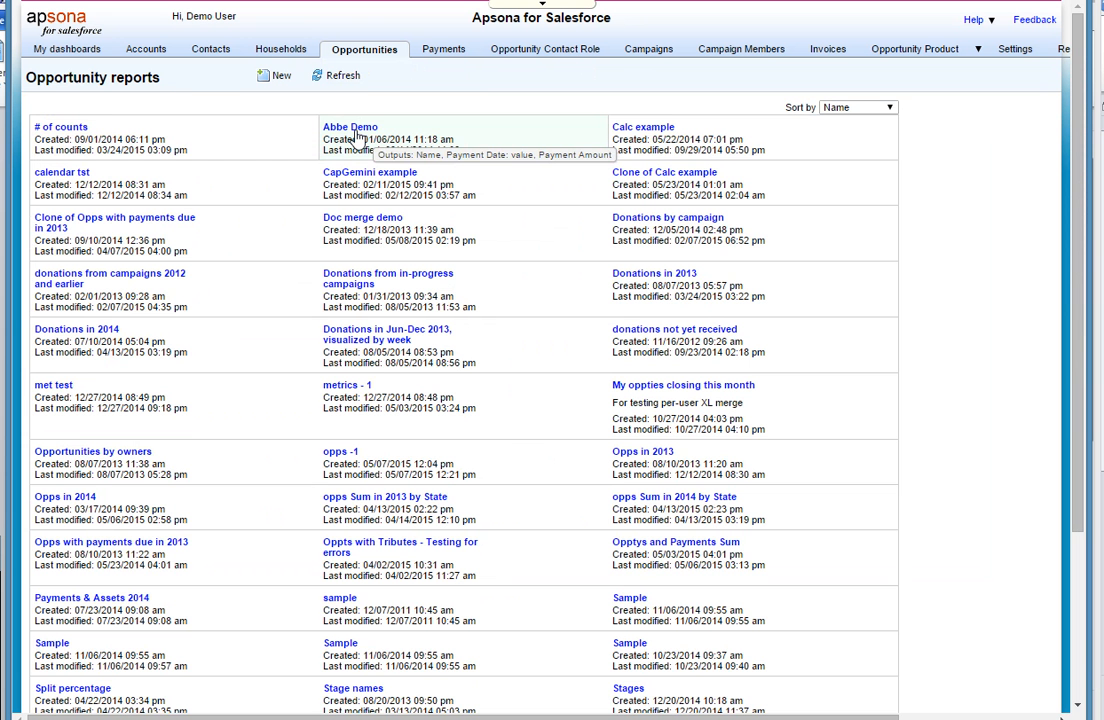
- Create a new opportunity report named "Opps and Tributes for Doc Merge"
click(276, 78)
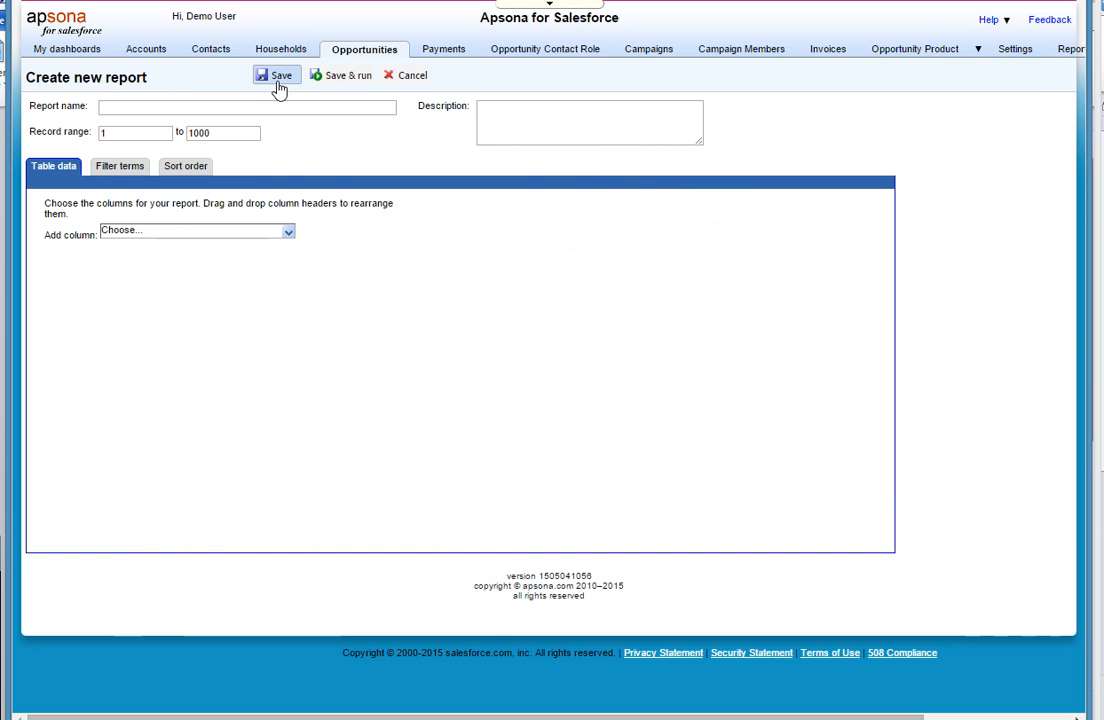
click(170, 107)
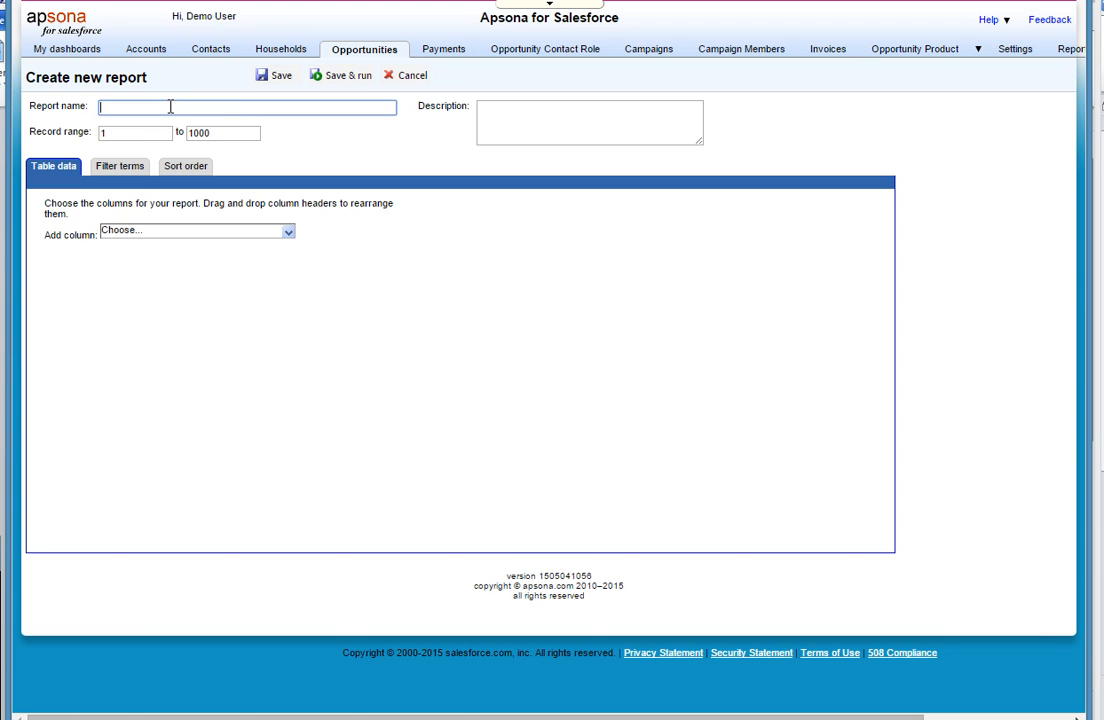
text(Opps and Tributes for Doc Merge)
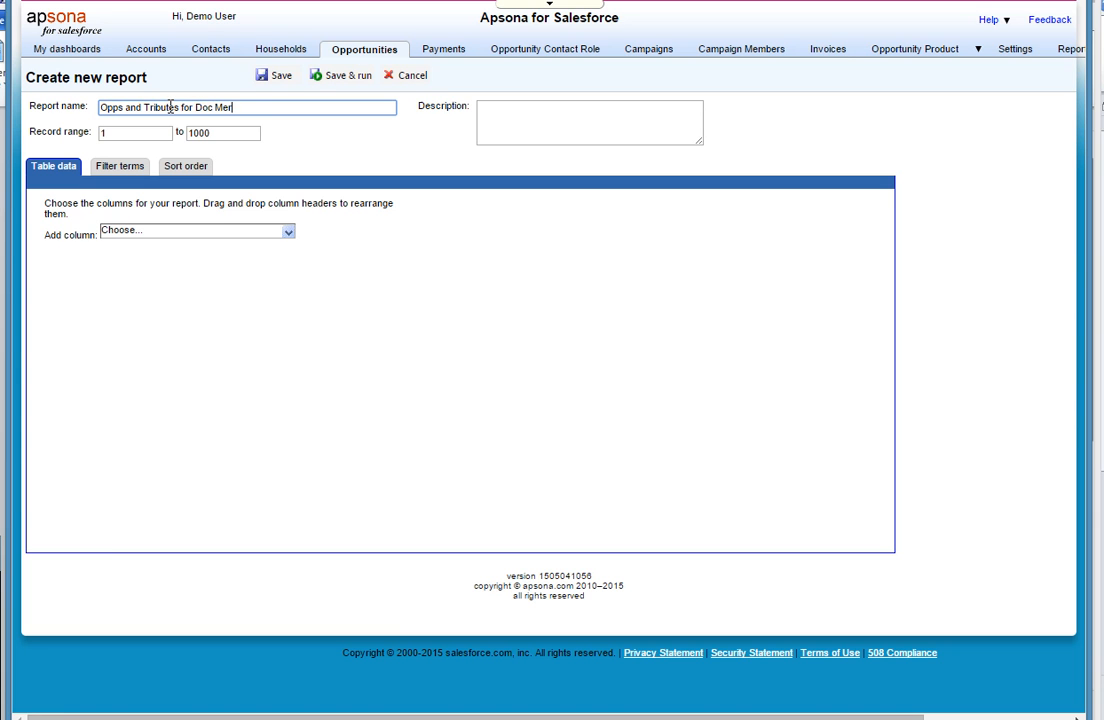
- Add the Tribute object's Tribute Name field as the report's first column
click(292, 236)
click(227, 274)
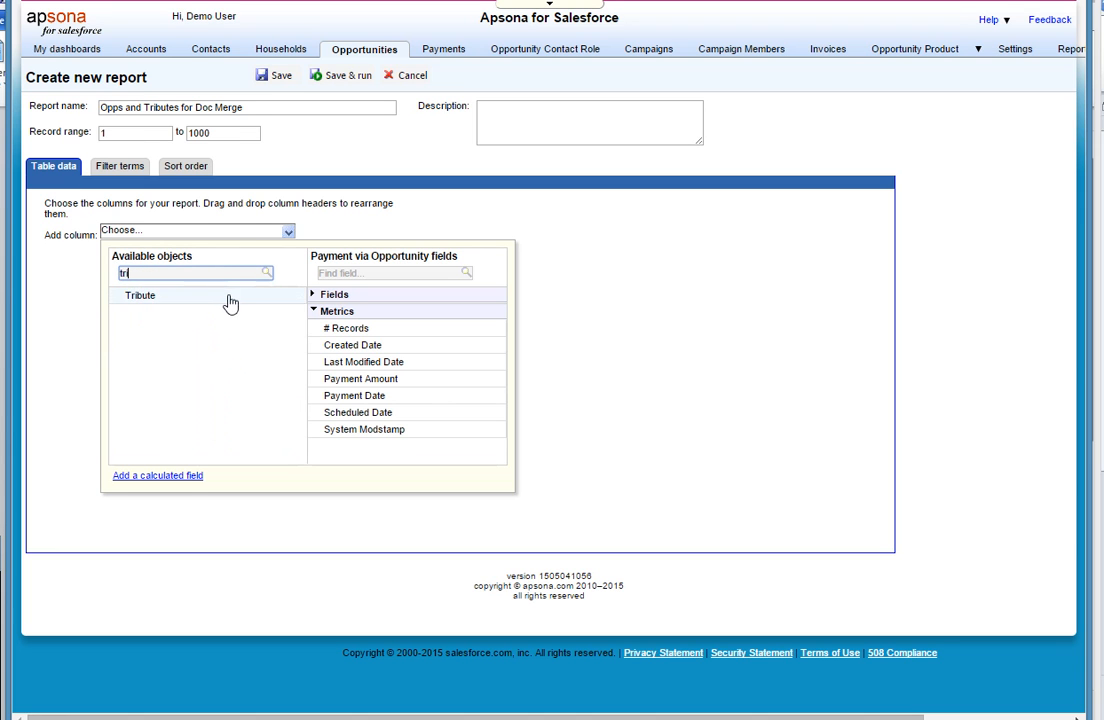
click(228, 298)
click(385, 274)
text(name)
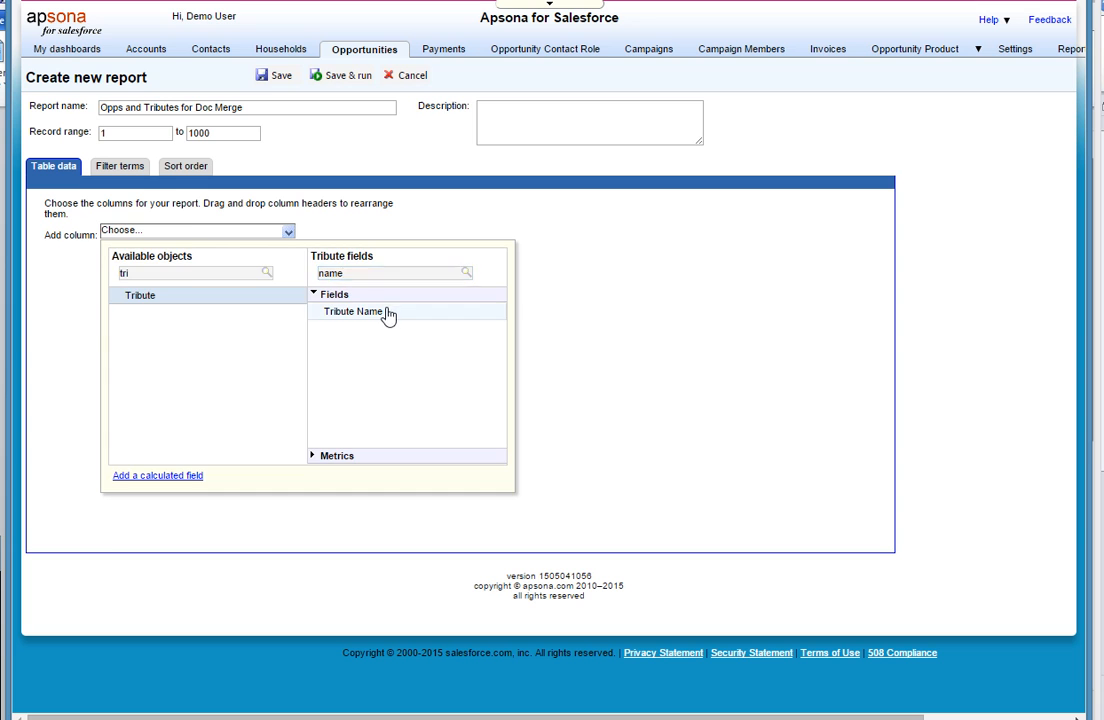
click(387, 313)
- Add the Opportunity fields Amount and Close Date as report columns, with Close Date output as a full date
click(288, 232)
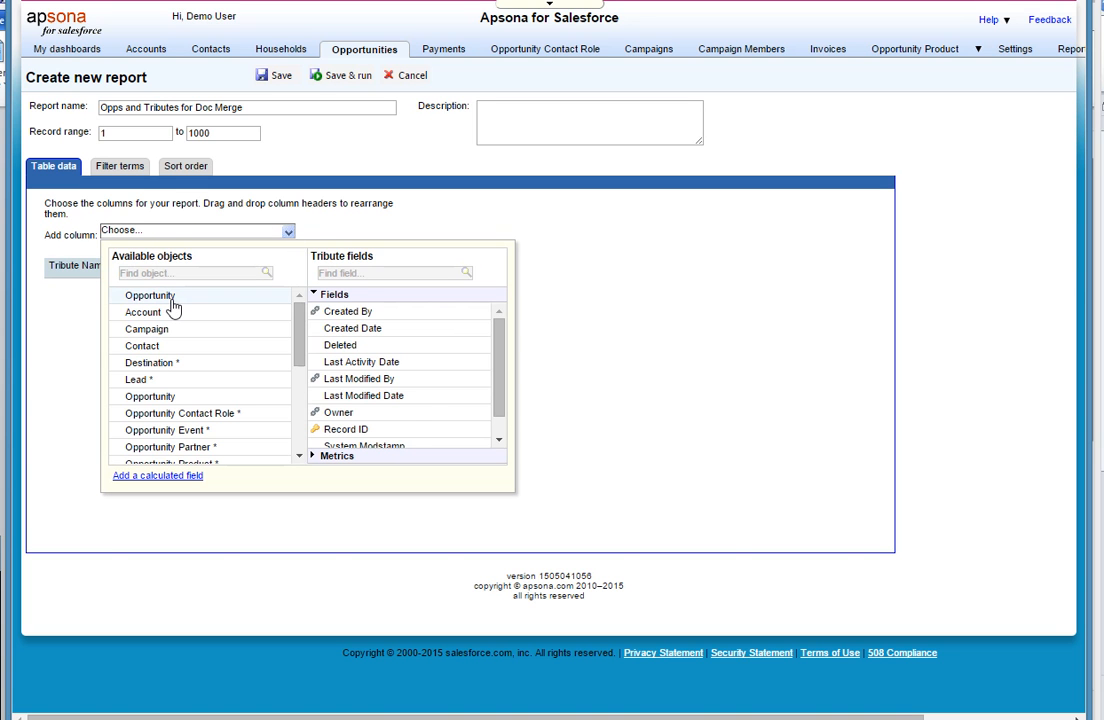
click(172, 300)
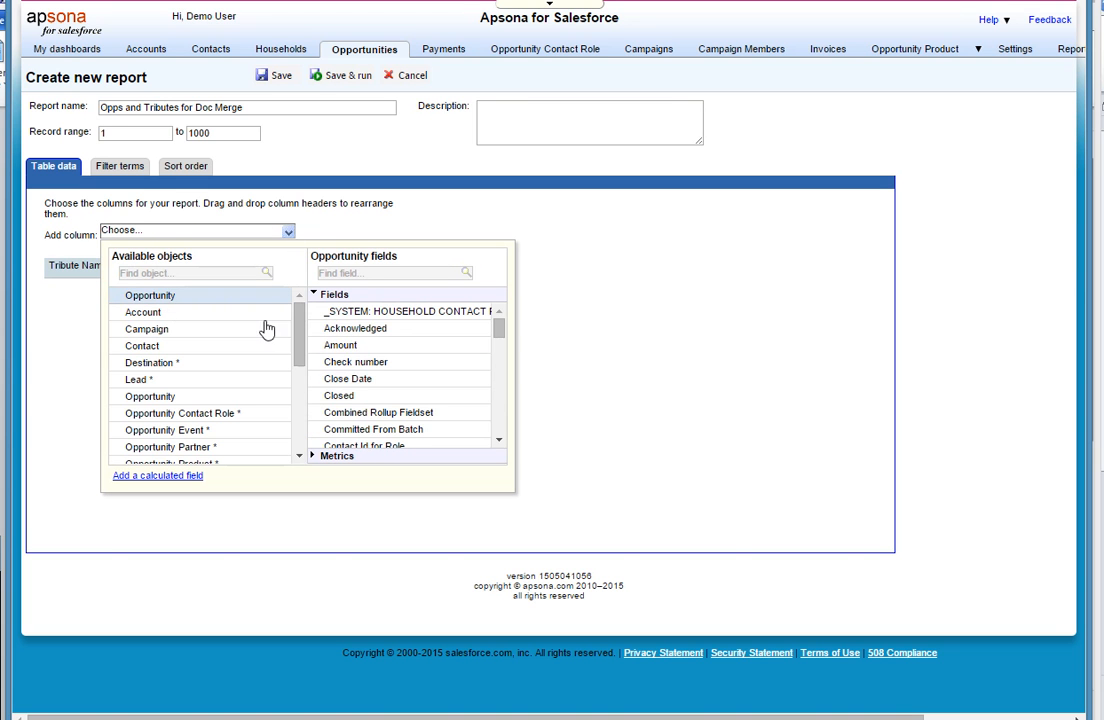
click(340, 348)
click(289, 236)
click(289, 236)
click(347, 381)
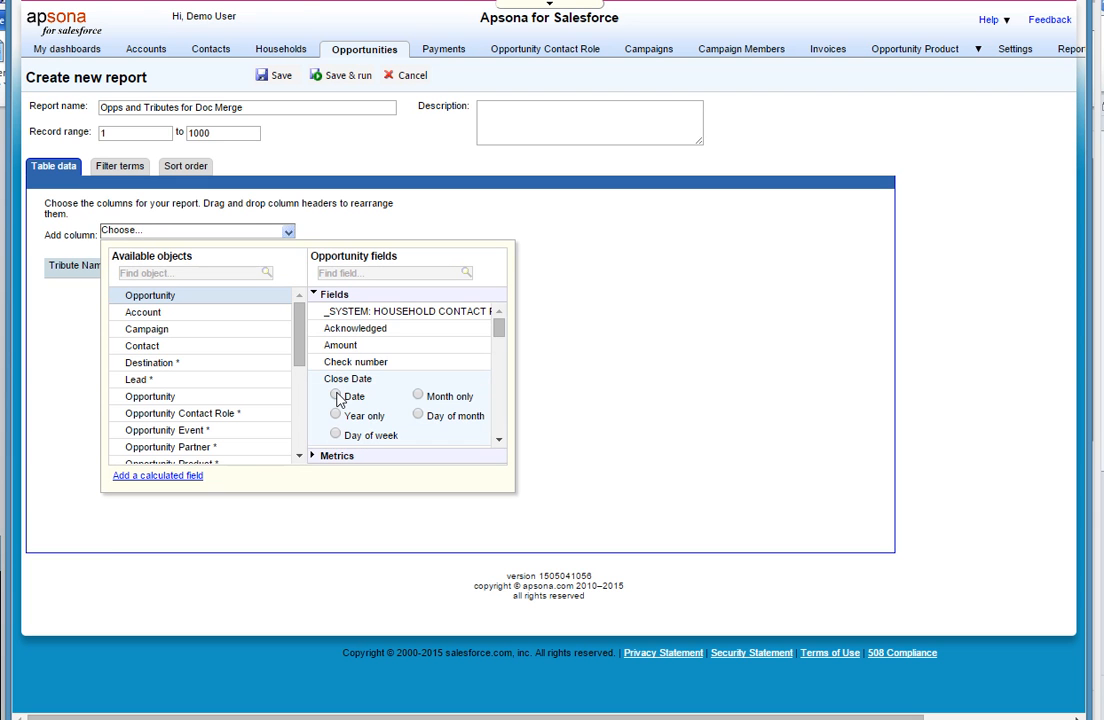
click(336, 396)
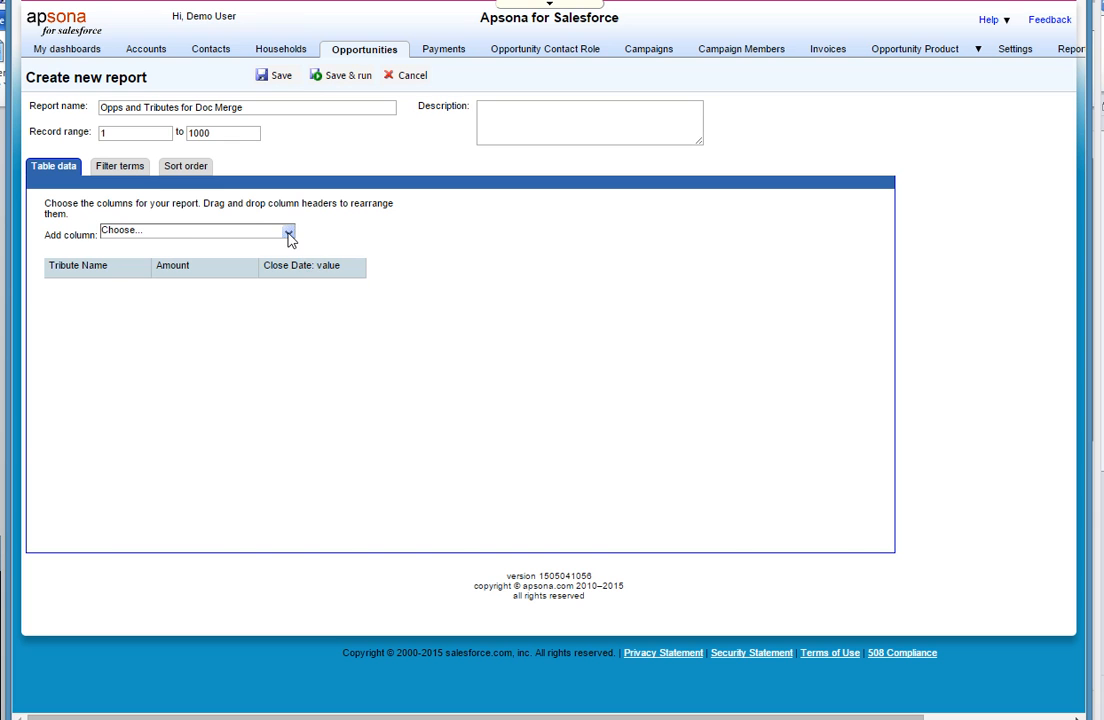
- Add the Campaign object's Name field as a report column
click(289, 236)
click(186, 331)
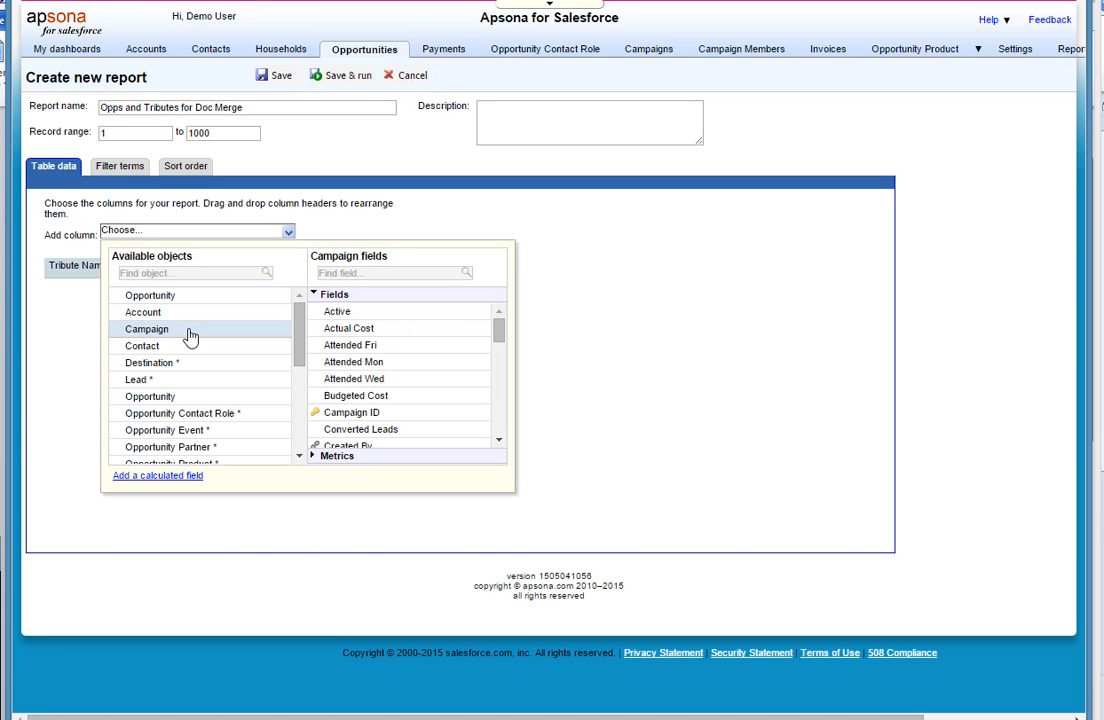
click(390, 273)
text(name)
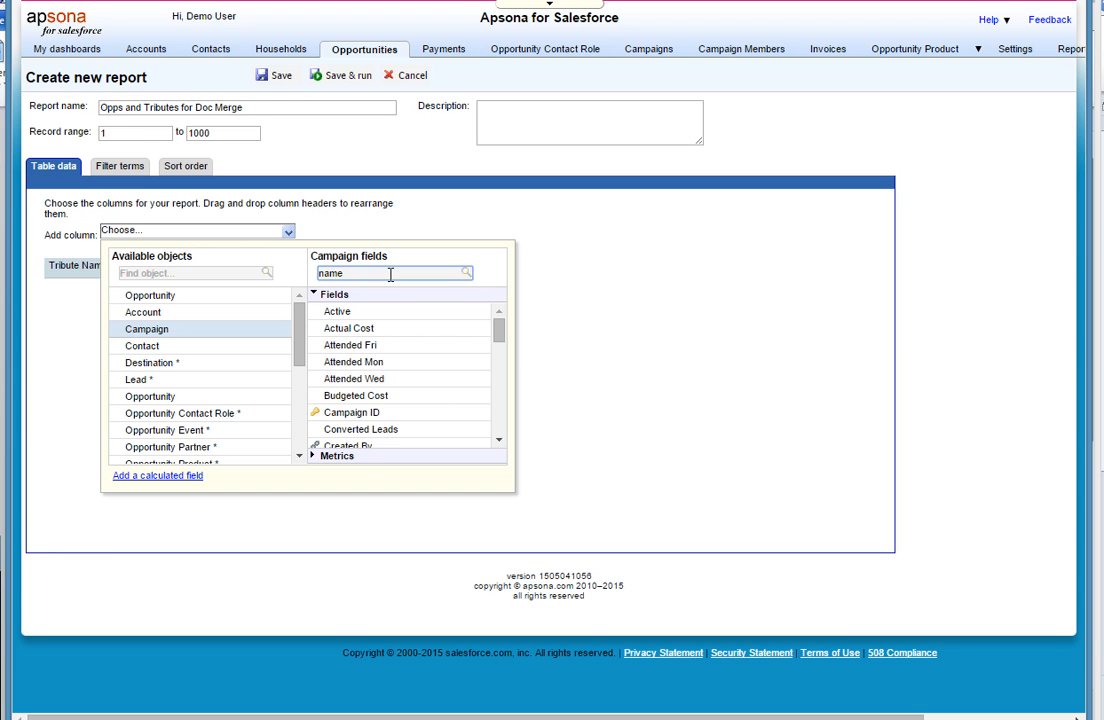
click(347, 318)
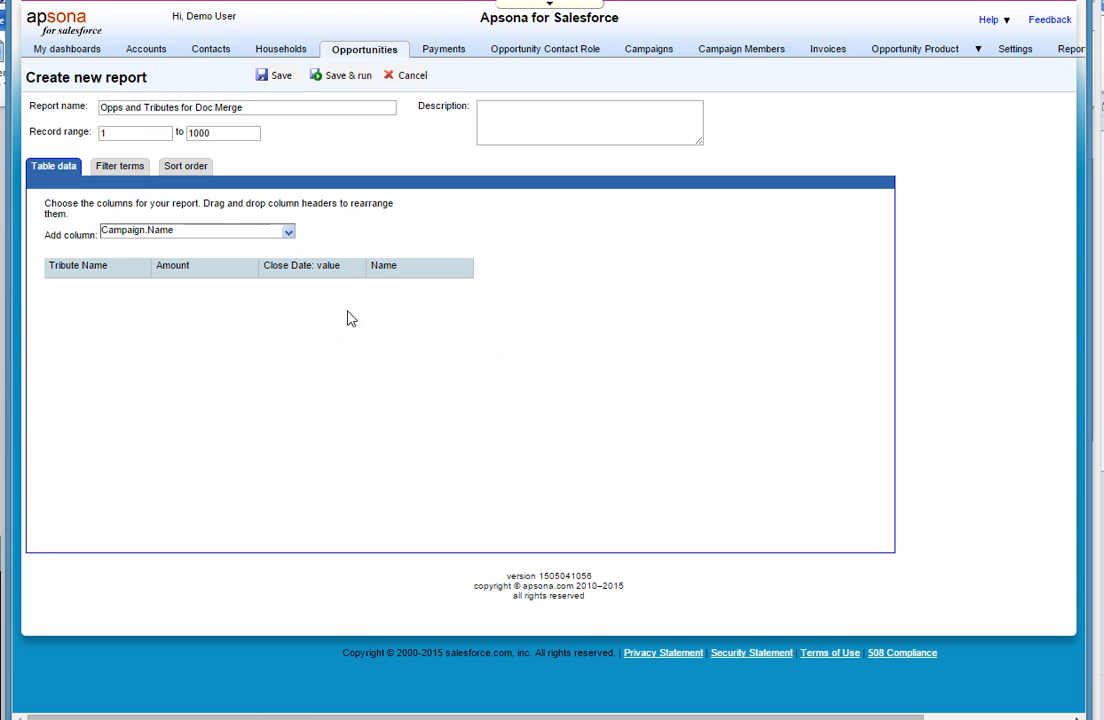
- Add the Full Name field of the User (Owner) object as a report column
click(288, 231)
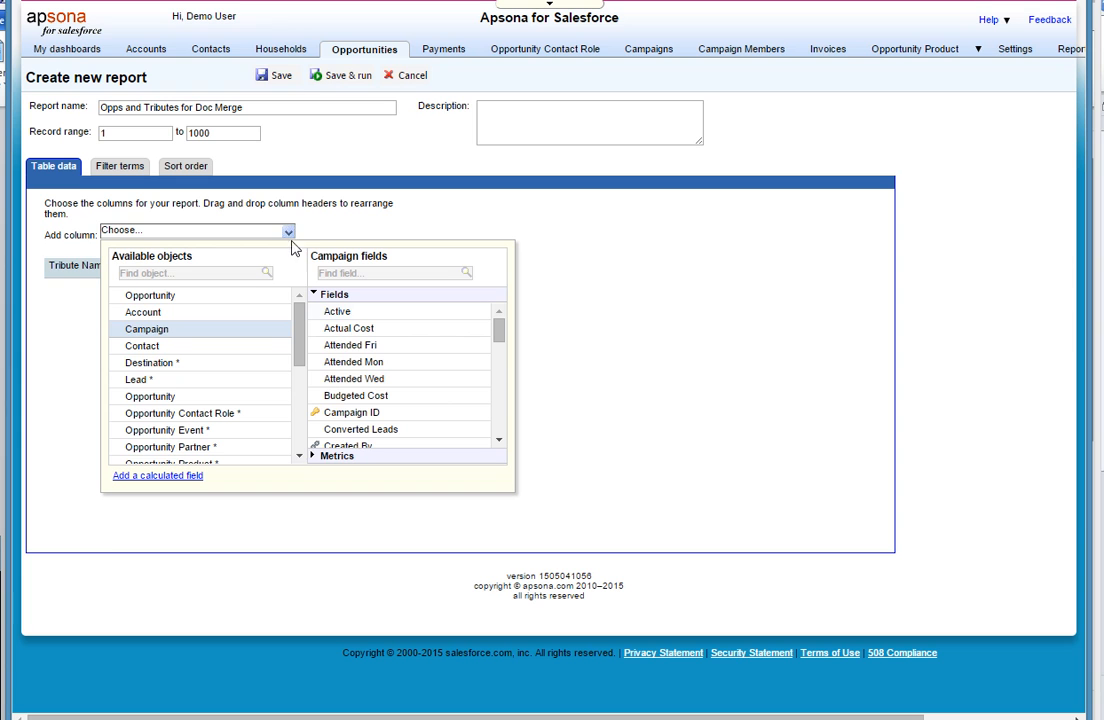
click(303, 438)
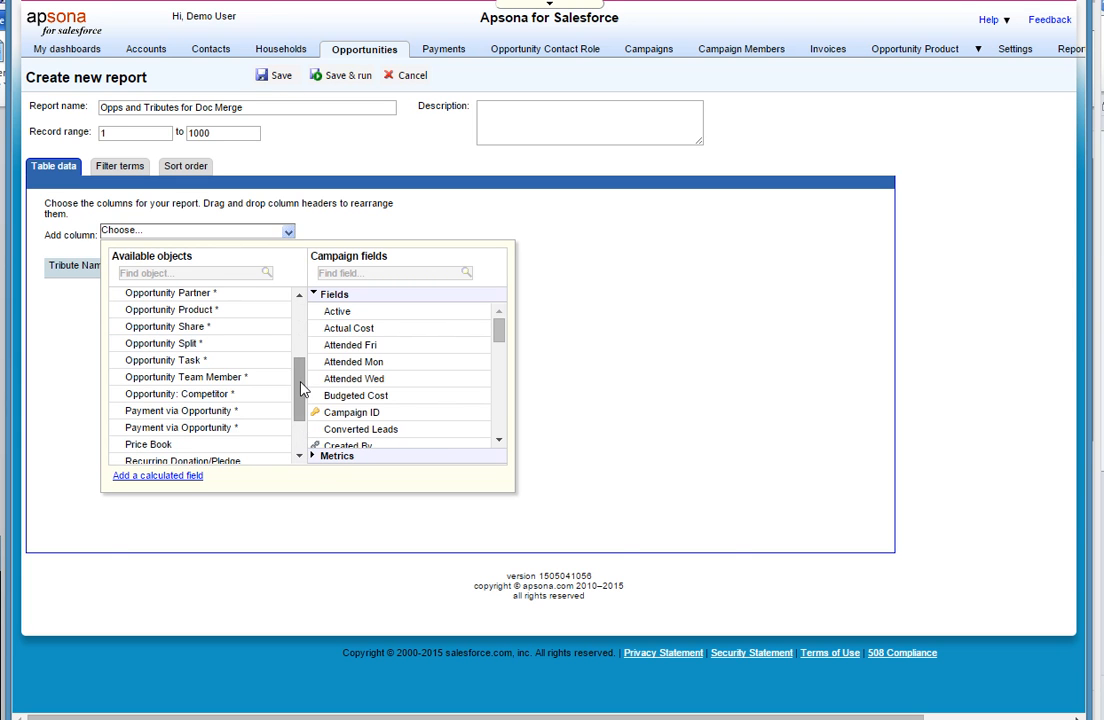
drag(303, 388, 300, 446)
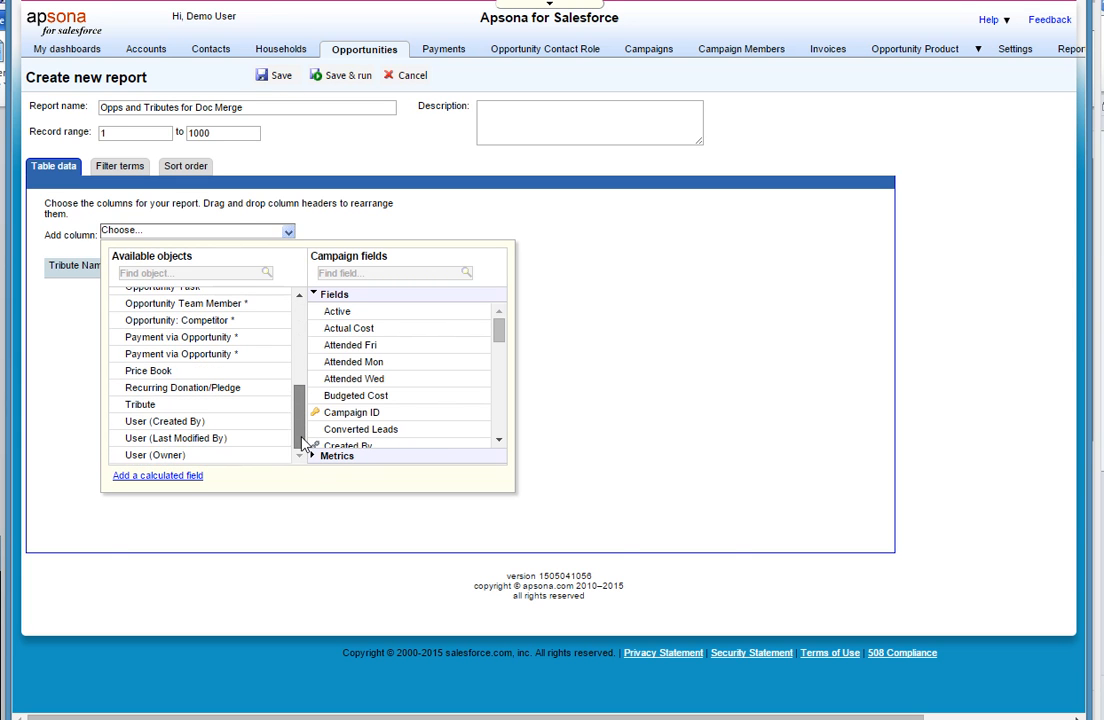
click(241, 456)
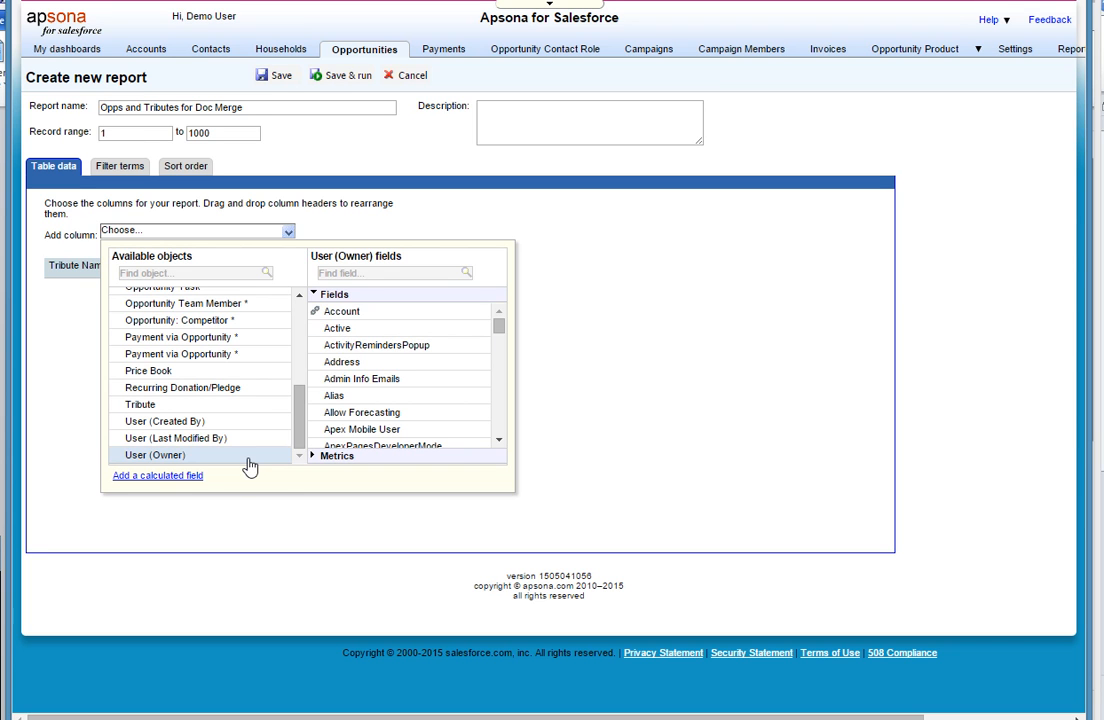
click(366, 273)
text(f)
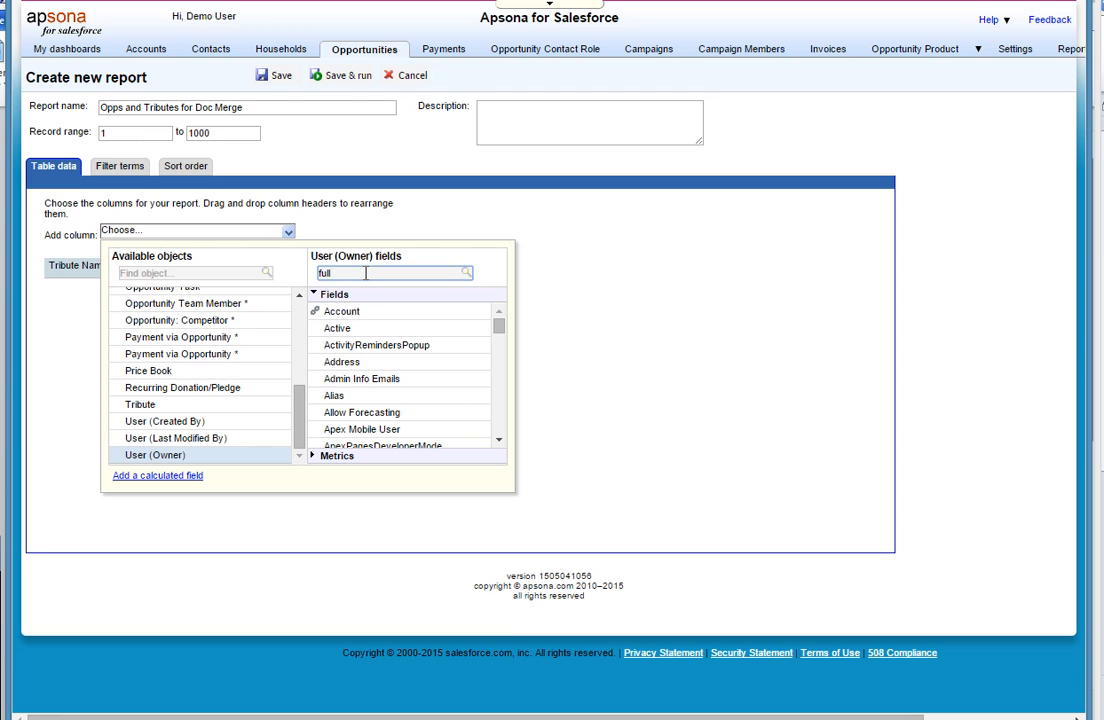
text(ull)
click(375, 315)
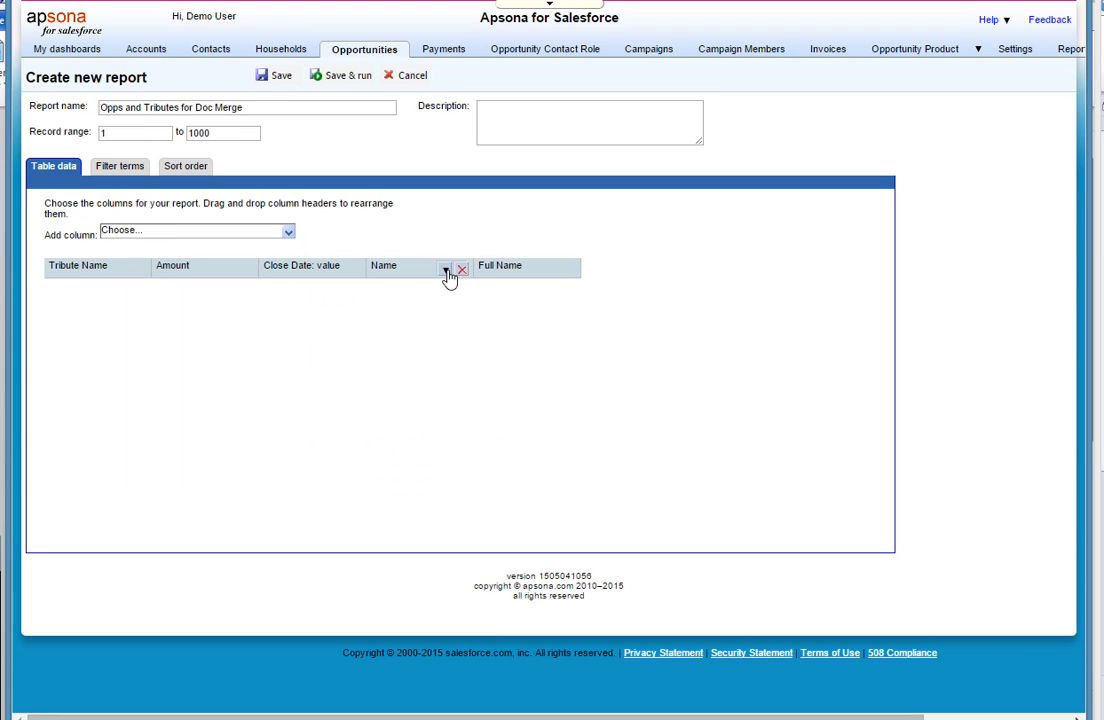
- Change the label of the campaign's Name column to "Campaign Name"
click(447, 272)
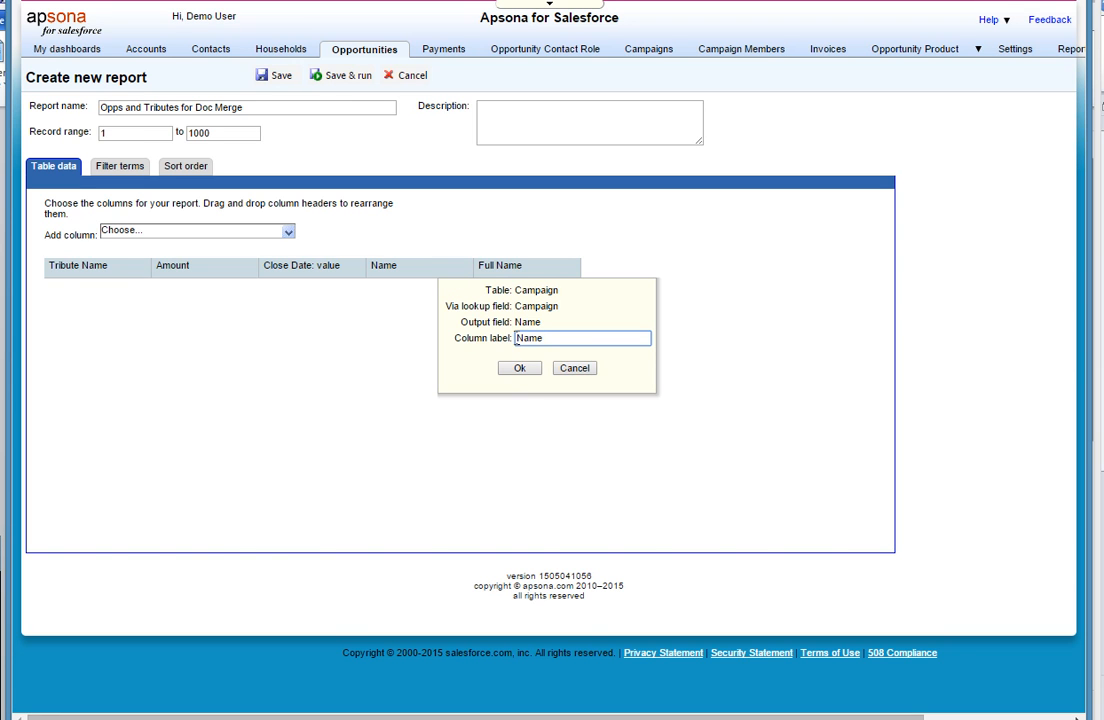
text(Campaign)
click(520, 369)
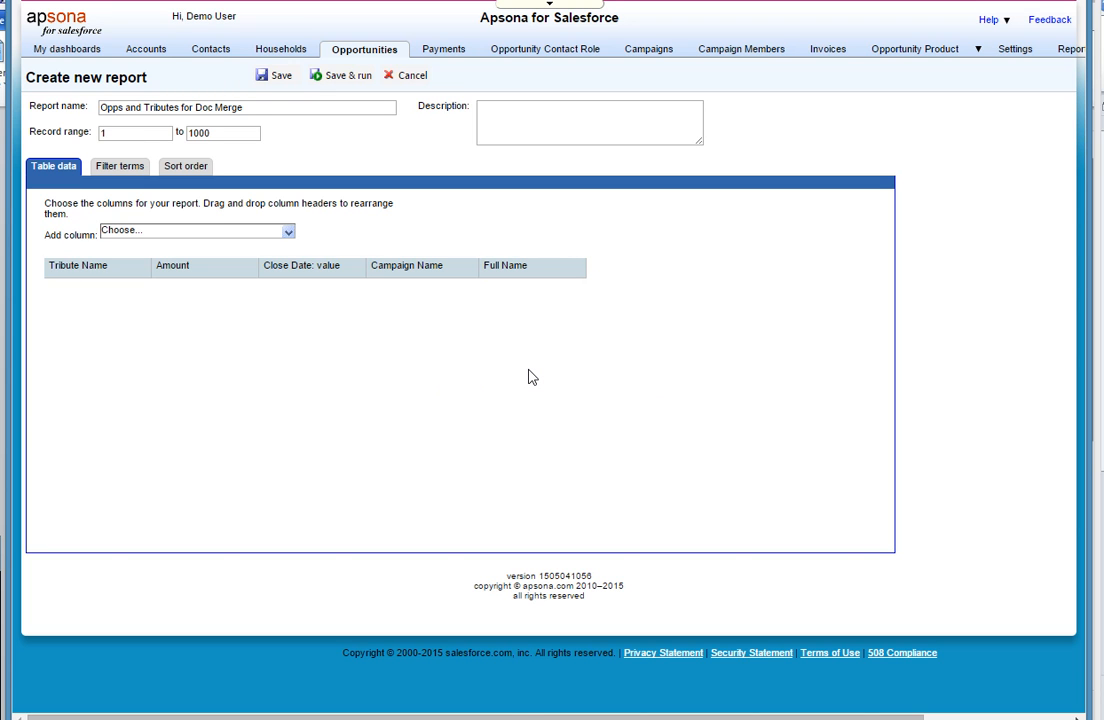
- Save and run the report, sort its results by Tribute Name, and return to the report list
click(352, 78)
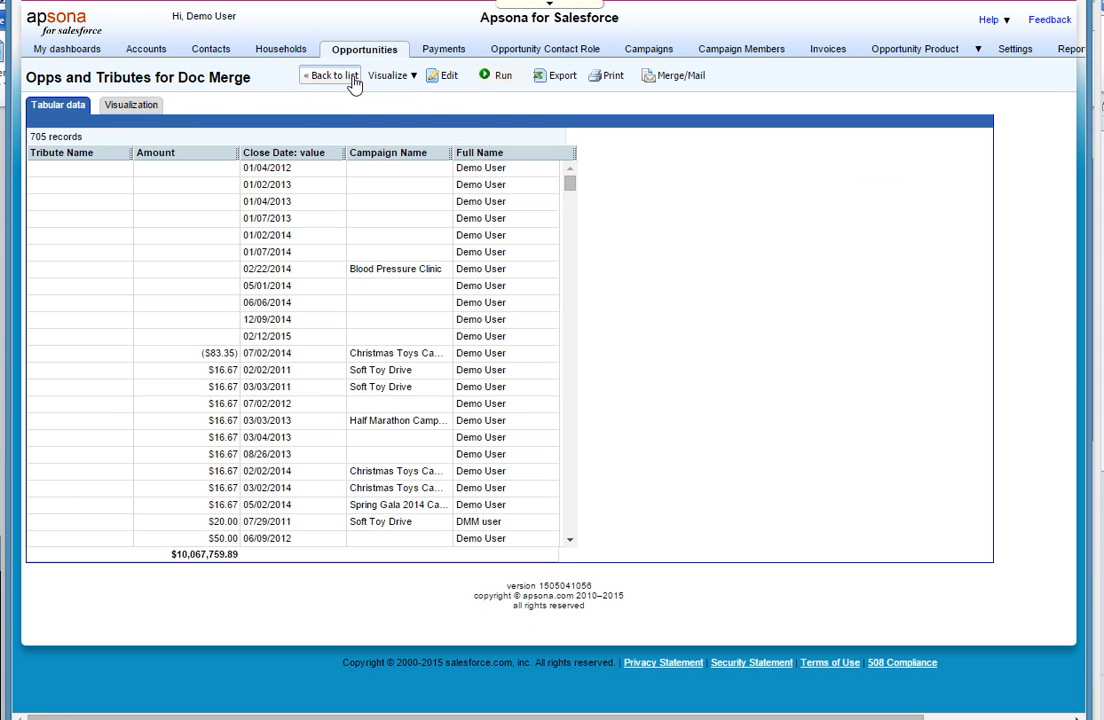
click(115, 158)
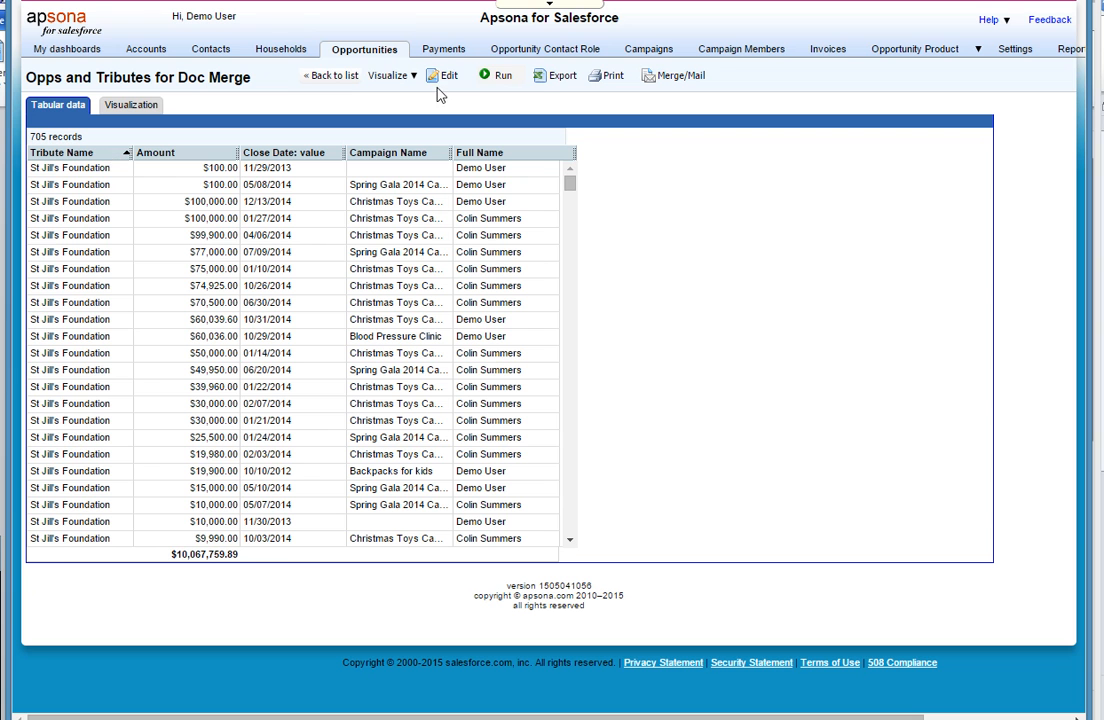
click(333, 76)
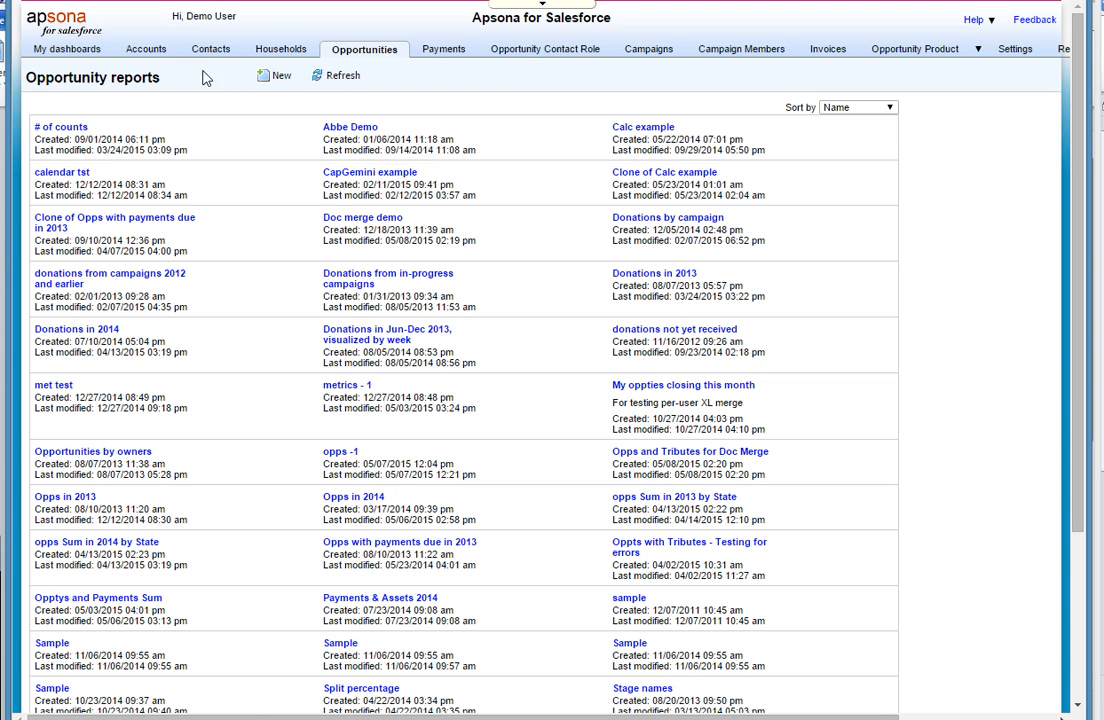
- Show all accounts and mark the account "ABS Telecom -1" for merging
mouse_move(146, 55)
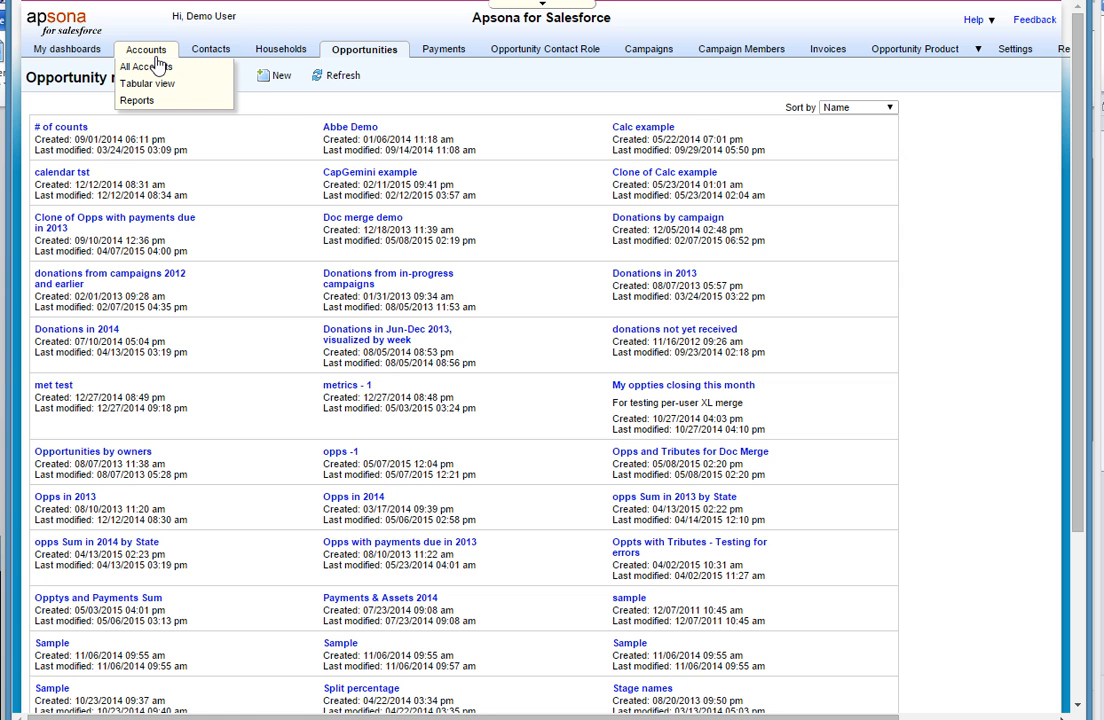
click(152, 67)
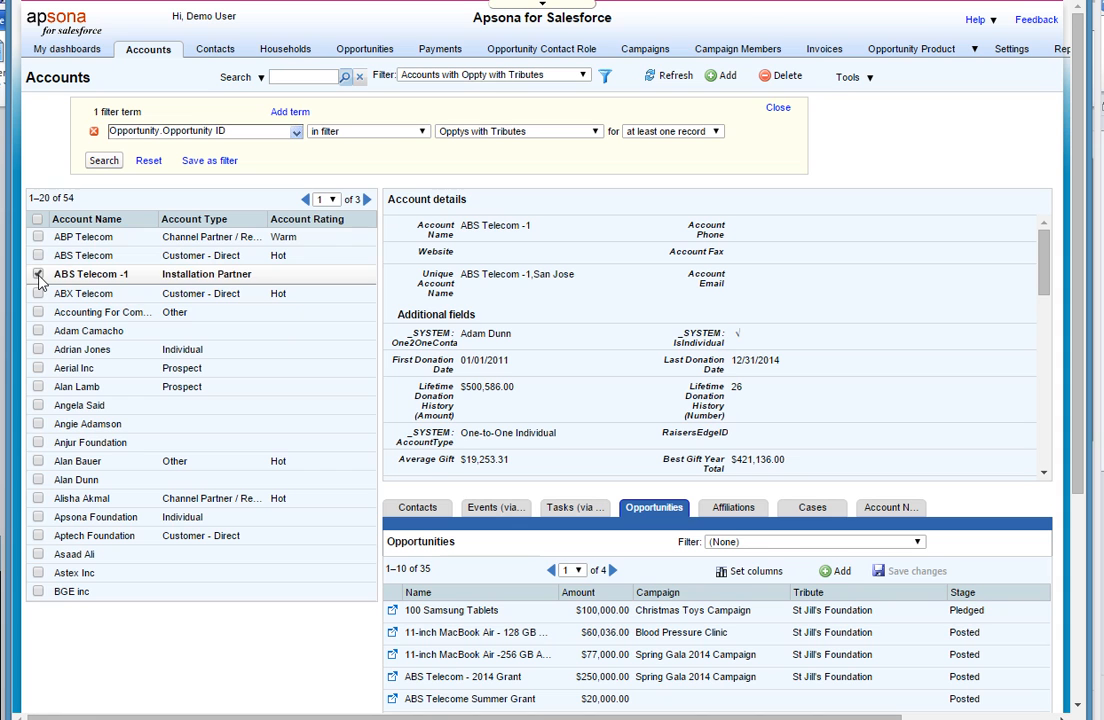
click(38, 275)
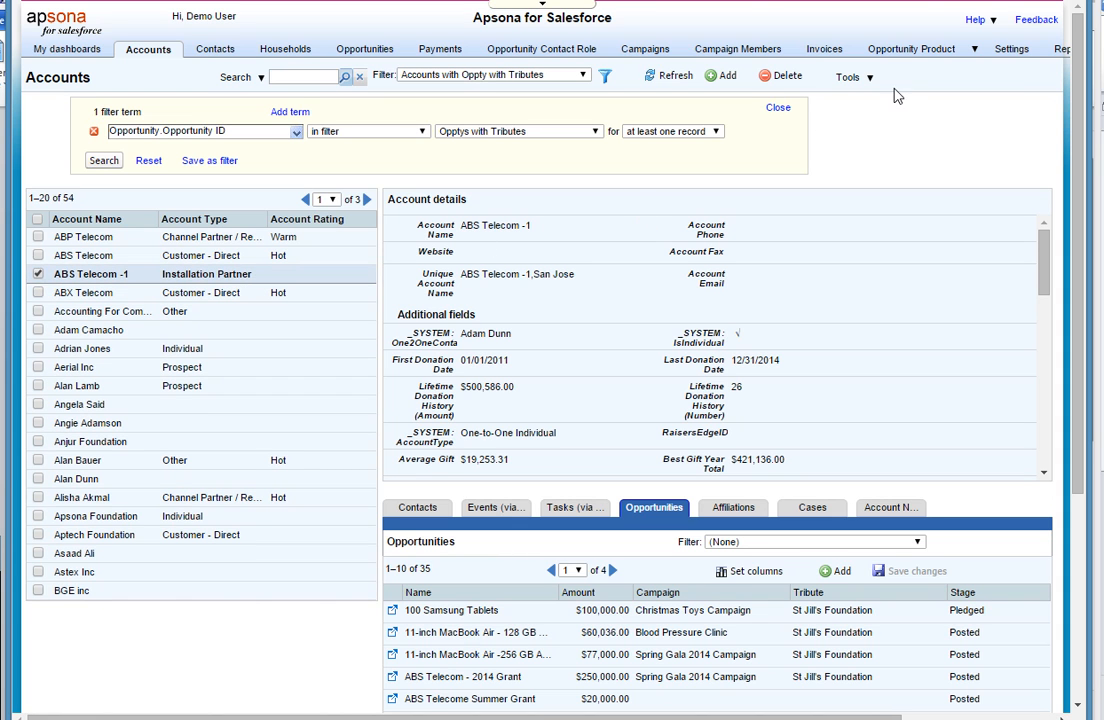
- Start a merge for the marked account and choose to create and run a new Document (.docx/.pdf) merge action
click(869, 80)
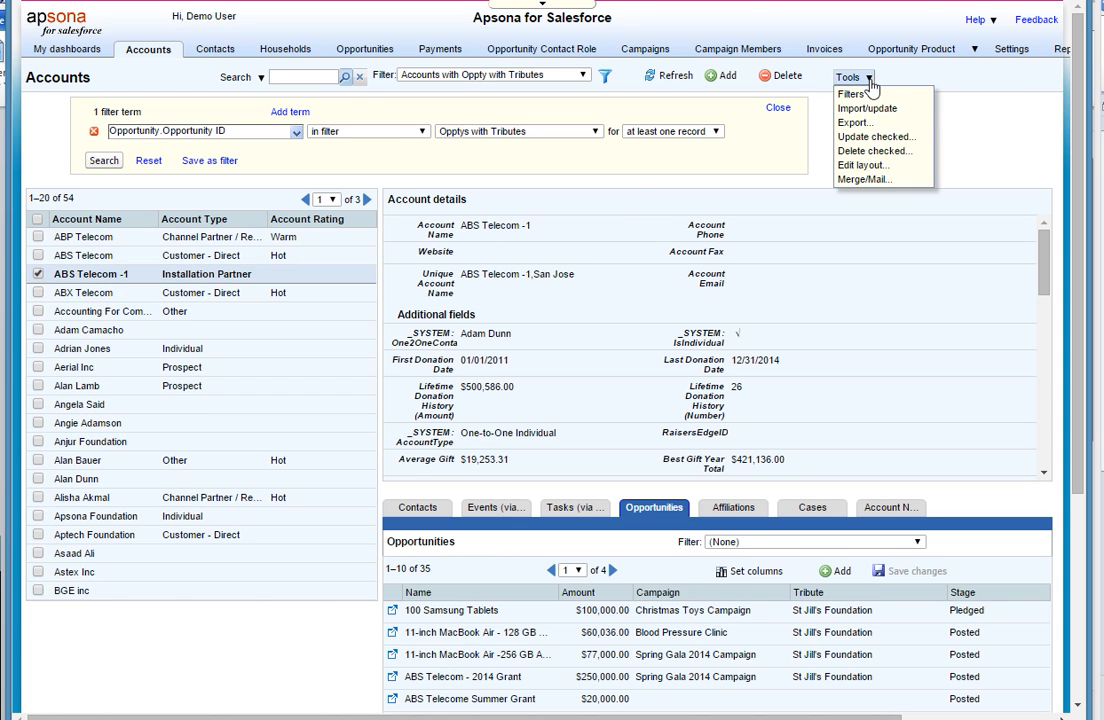
click(864, 181)
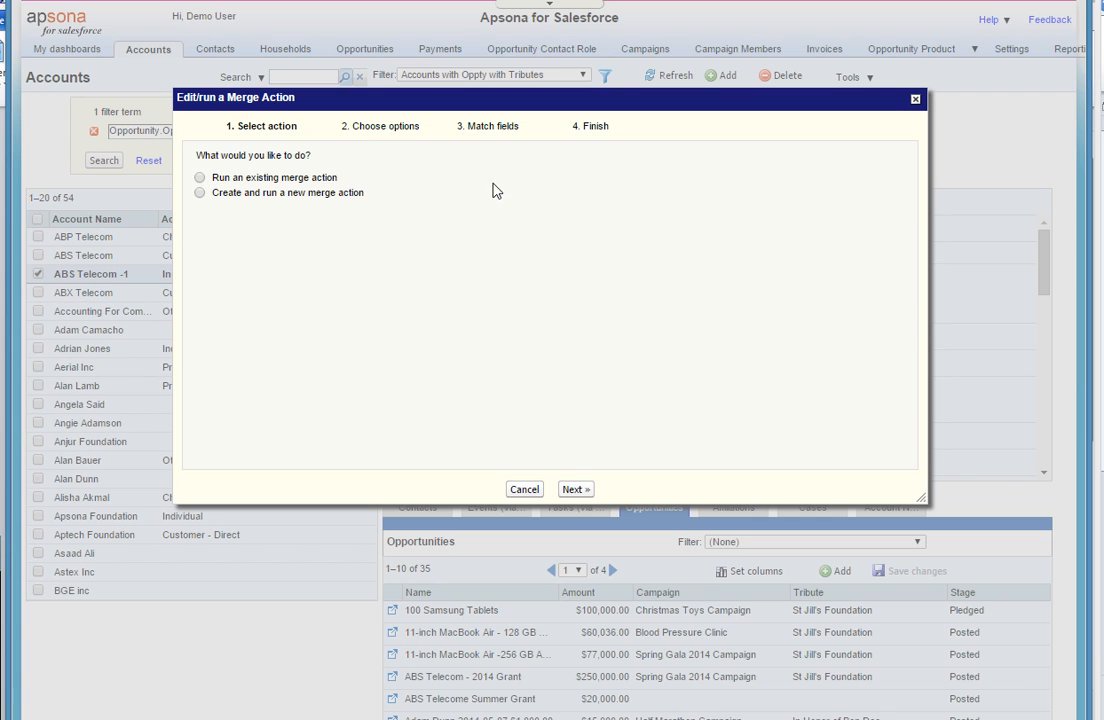
click(200, 178)
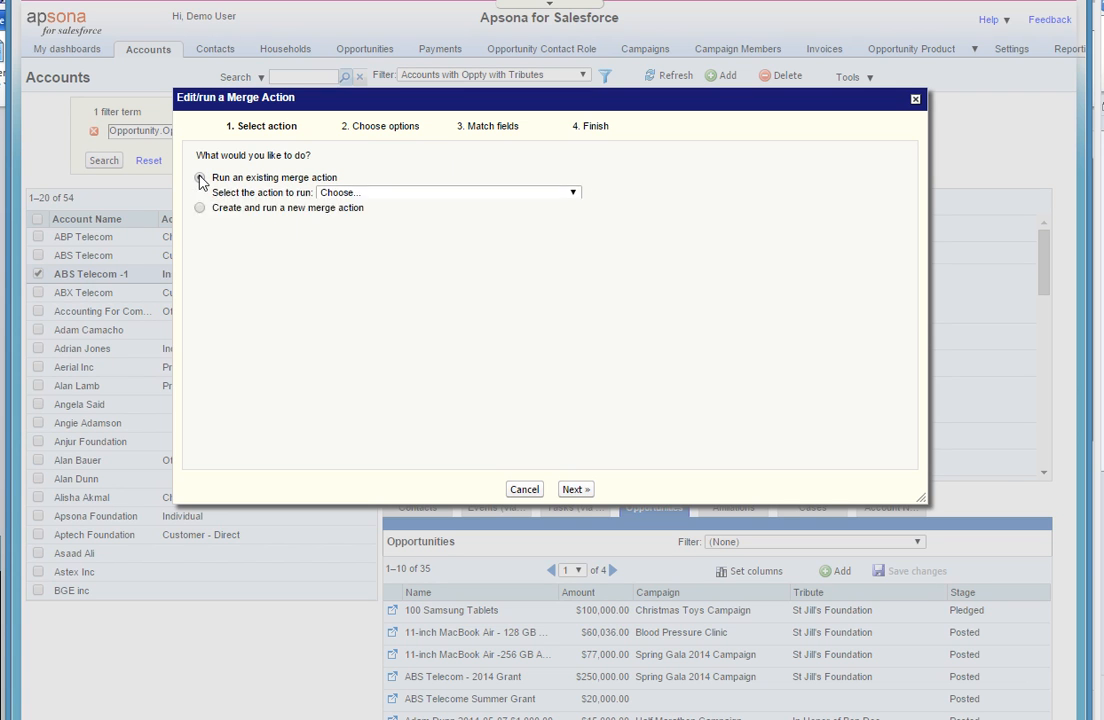
click(405, 200)
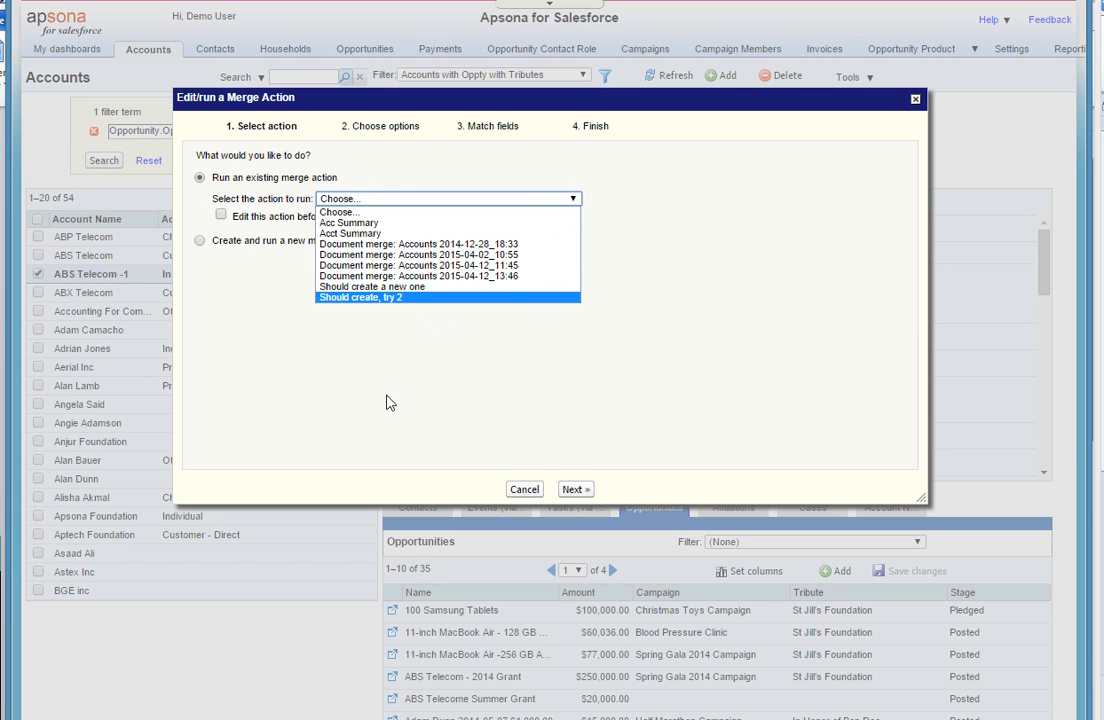
click(202, 244)
click(200, 242)
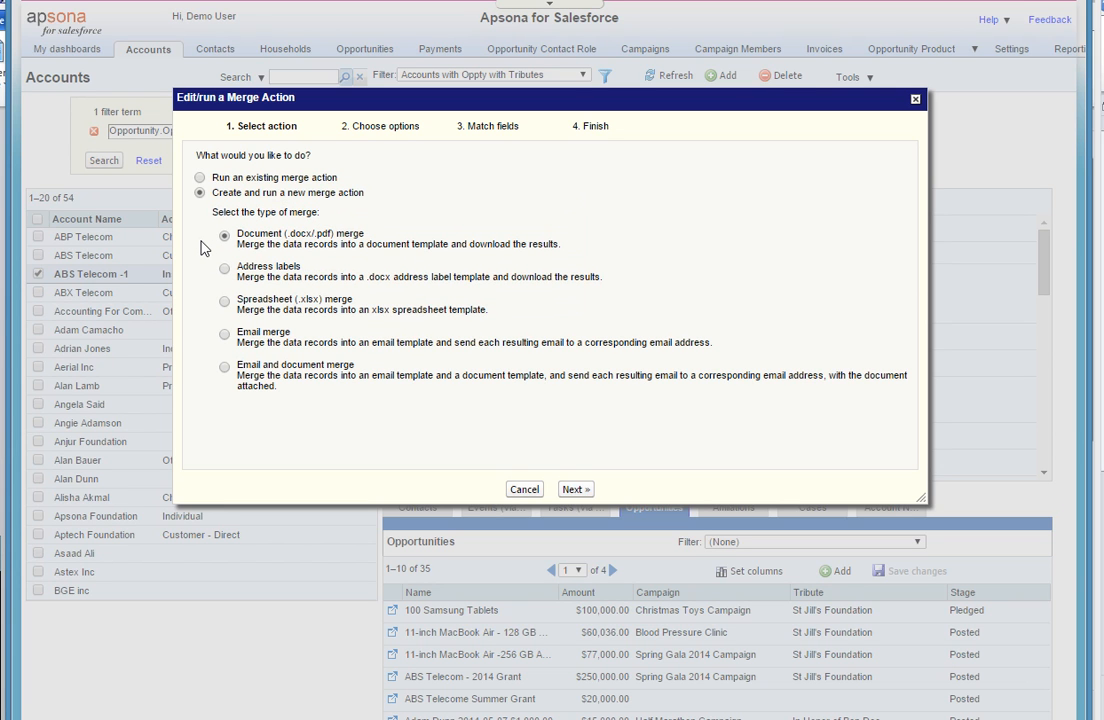
drag(195, 297, 367, 390)
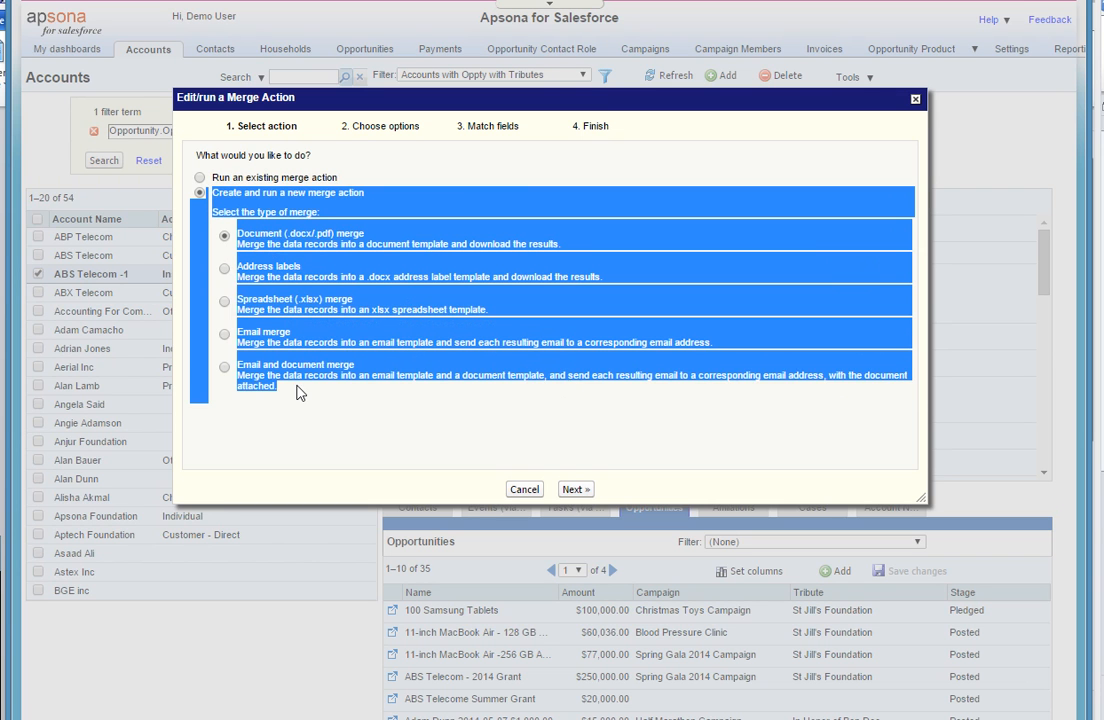
click(367, 388)
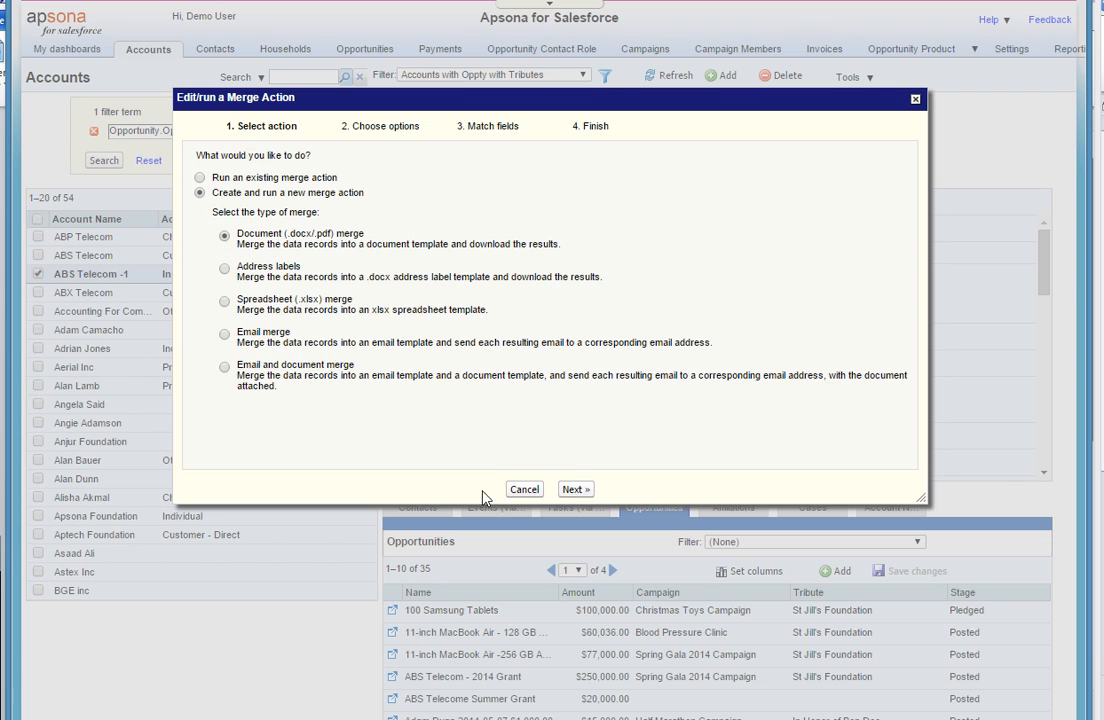
- Proceed to the merge options and use "Account Sum - Opptys with Tributes" as the document template
click(572, 489)
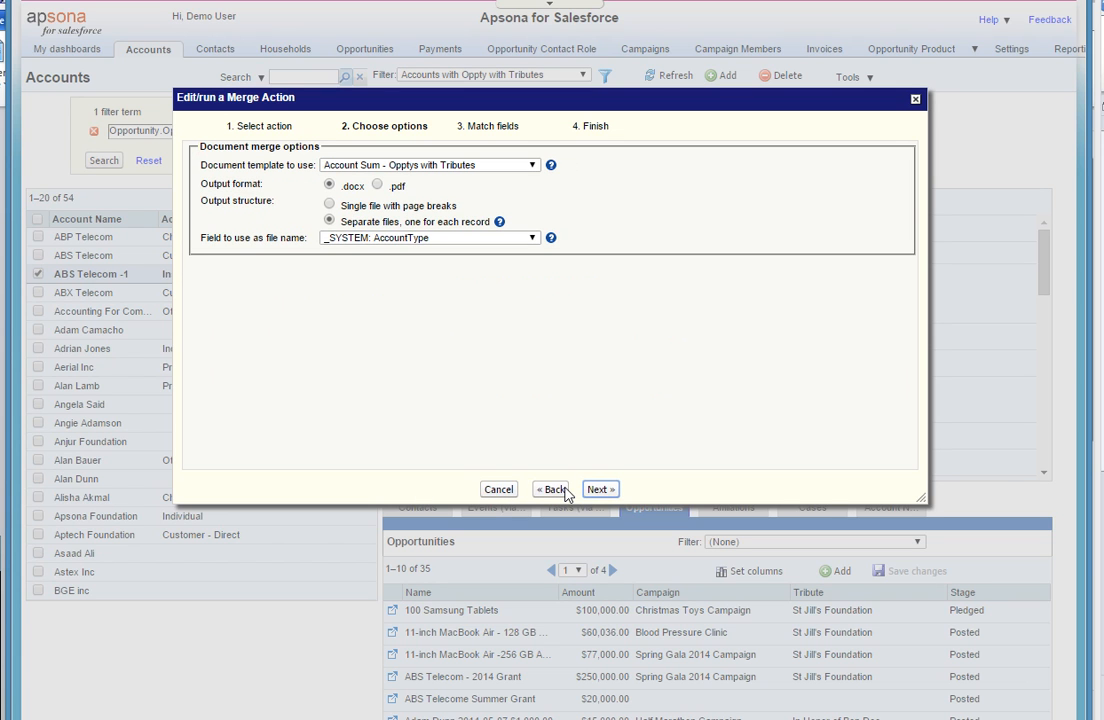
click(532, 167)
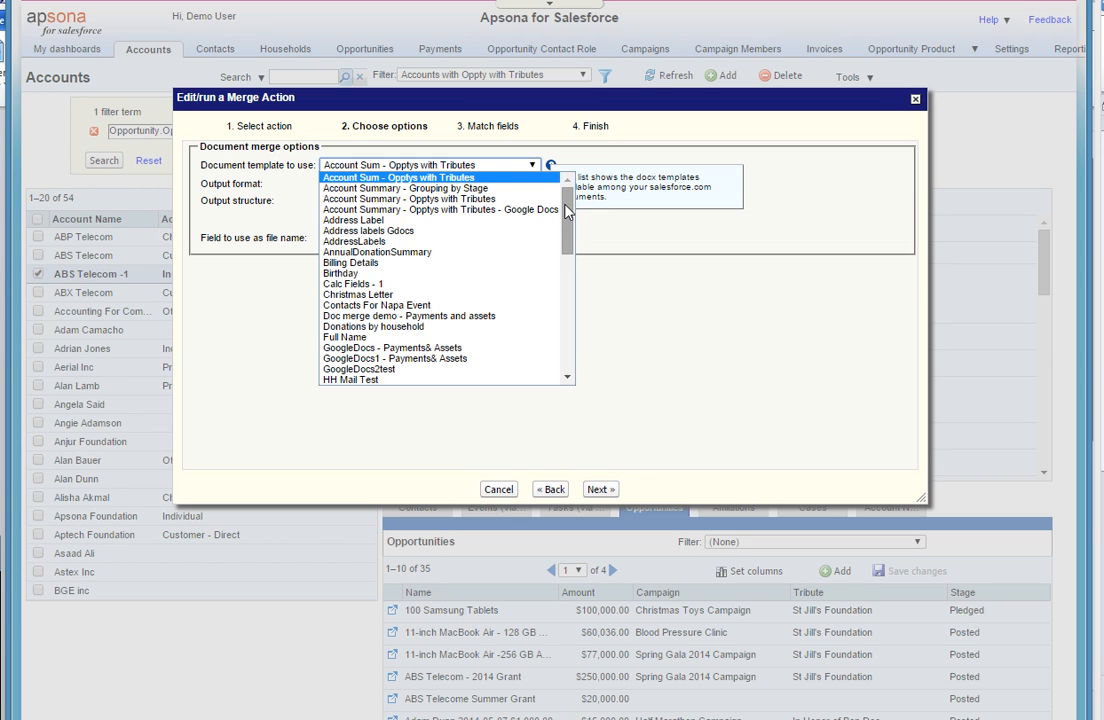
scroll(568, 225, down, 1)
drag(568, 225, 558, 182)
click(533, 178)
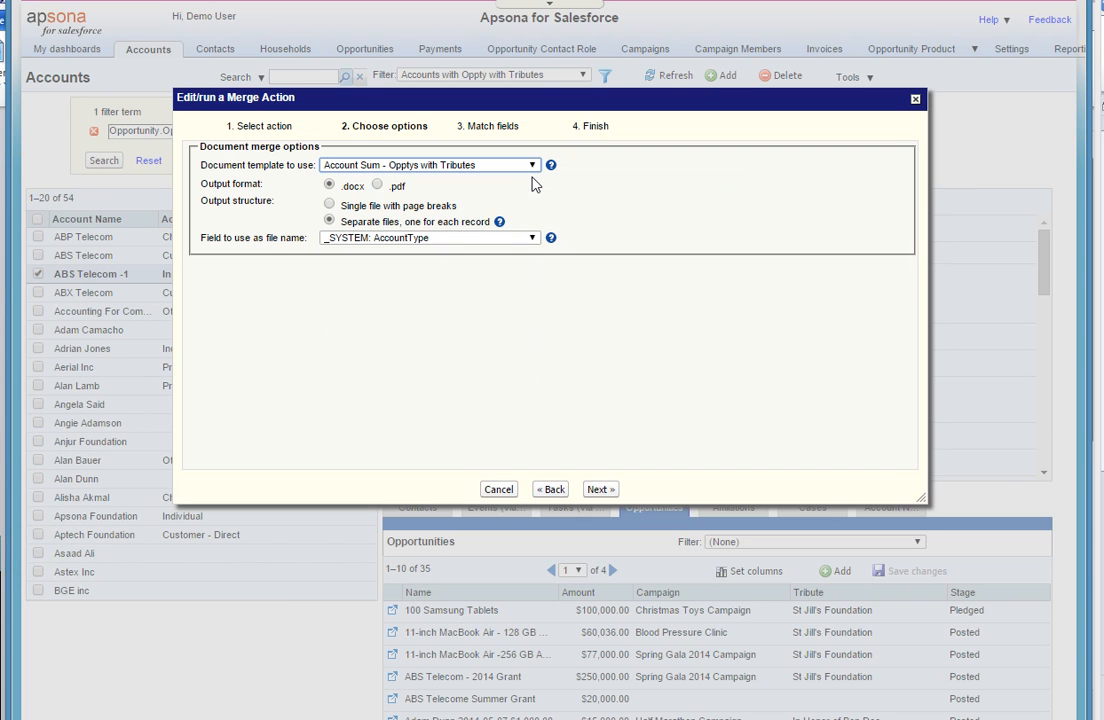
- Set the output to .docx as a single file with page breaks, and continue to field matching
click(377, 186)
click(329, 186)
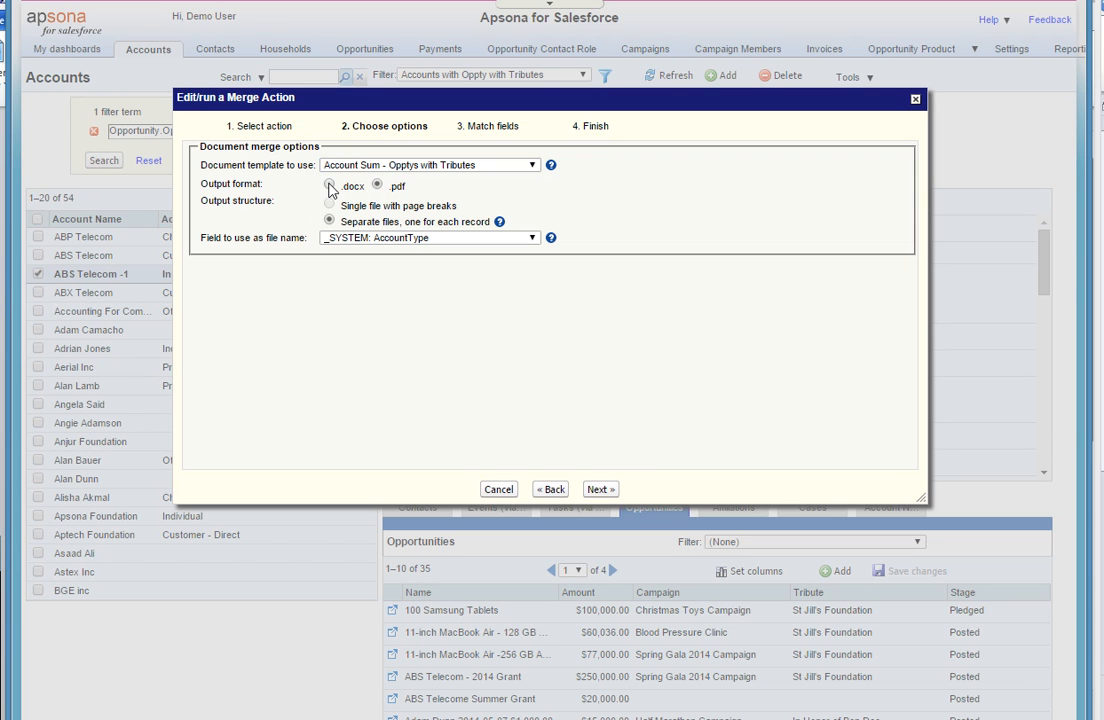
click(329, 205)
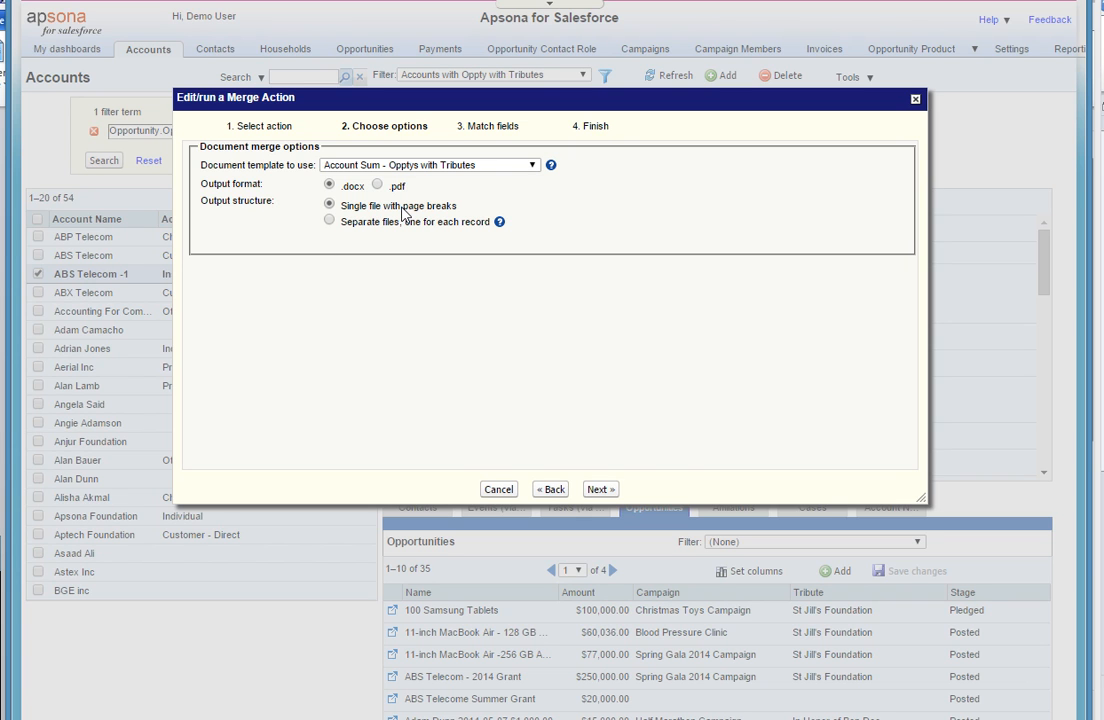
click(330, 222)
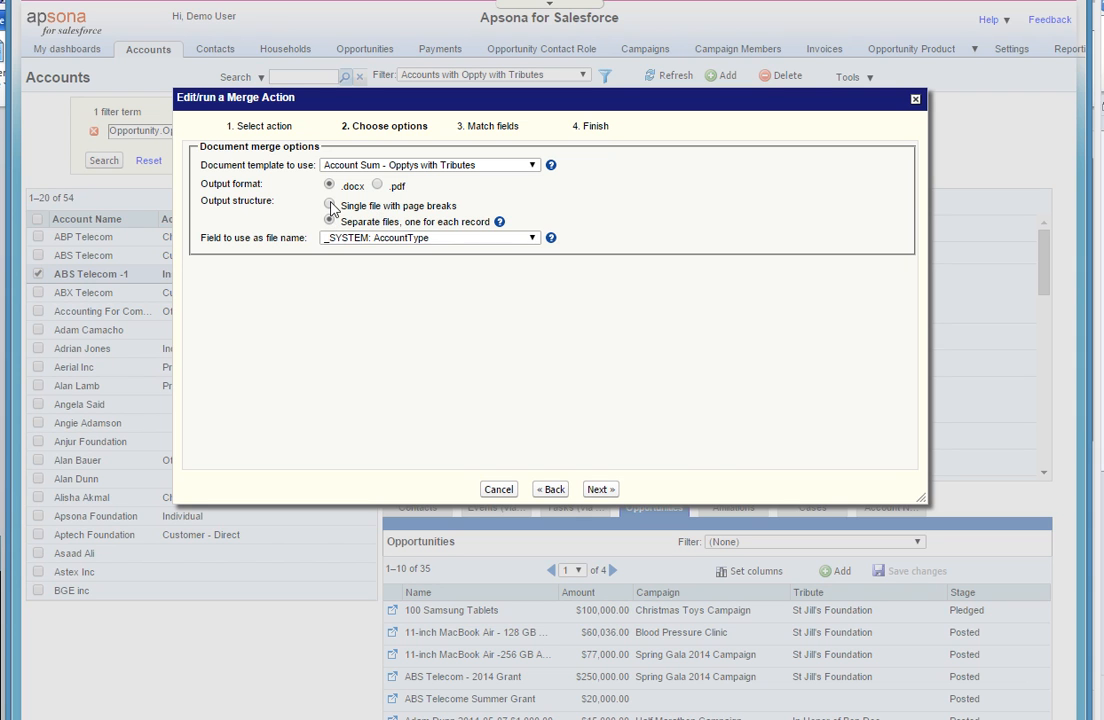
click(330, 205)
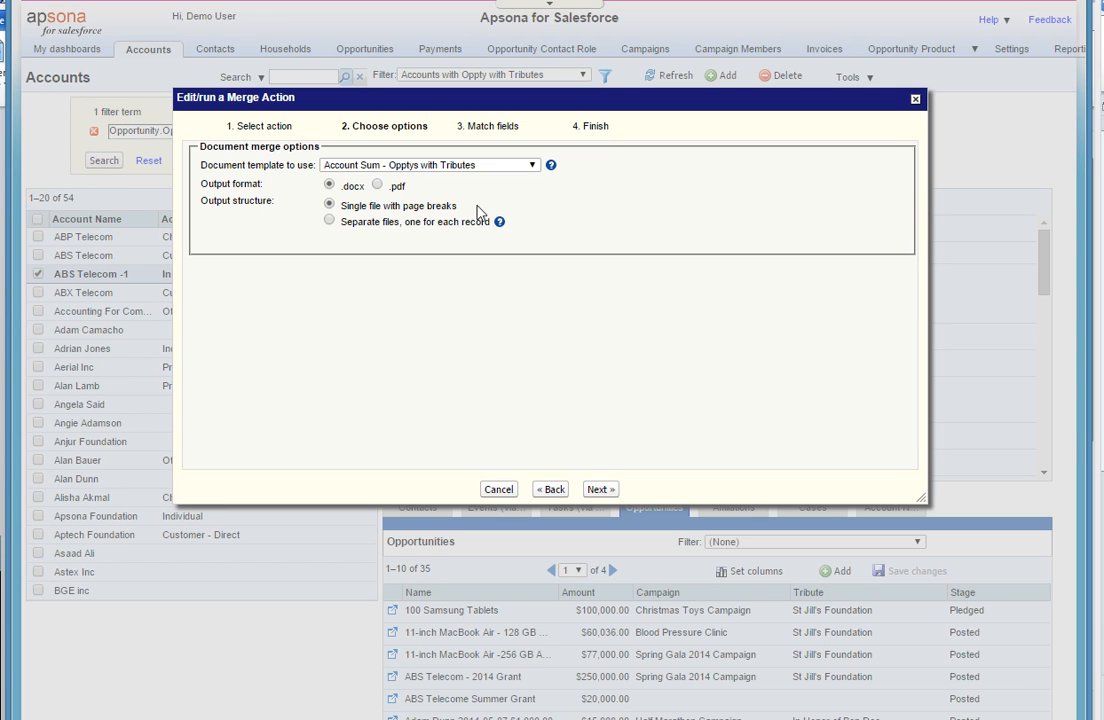
click(598, 489)
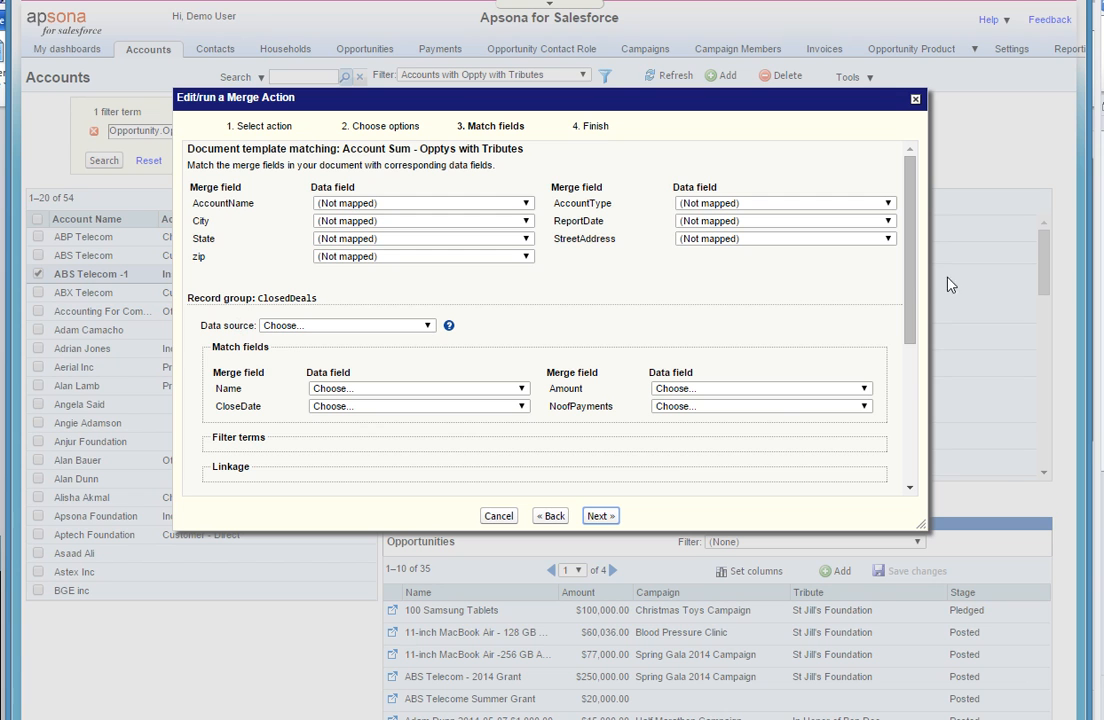
- Map the AccountName merge field to Account Name and the City merge field to Billing City
scroll(910, 288, down, 1)
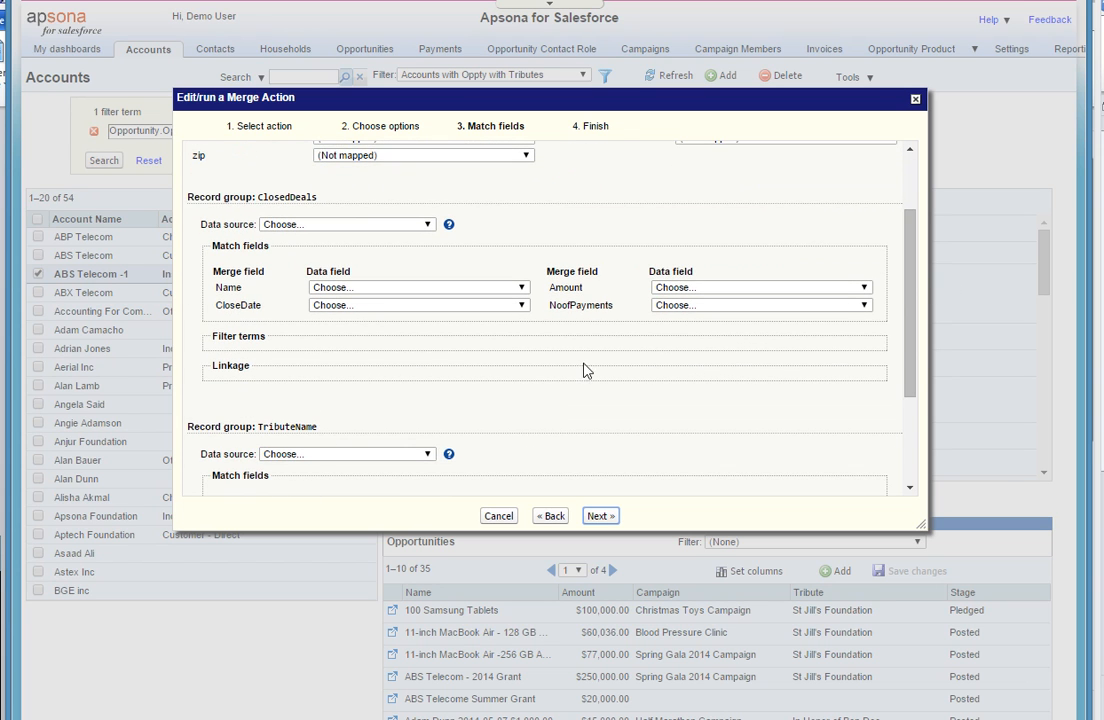
drag(912, 375, 910, 254)
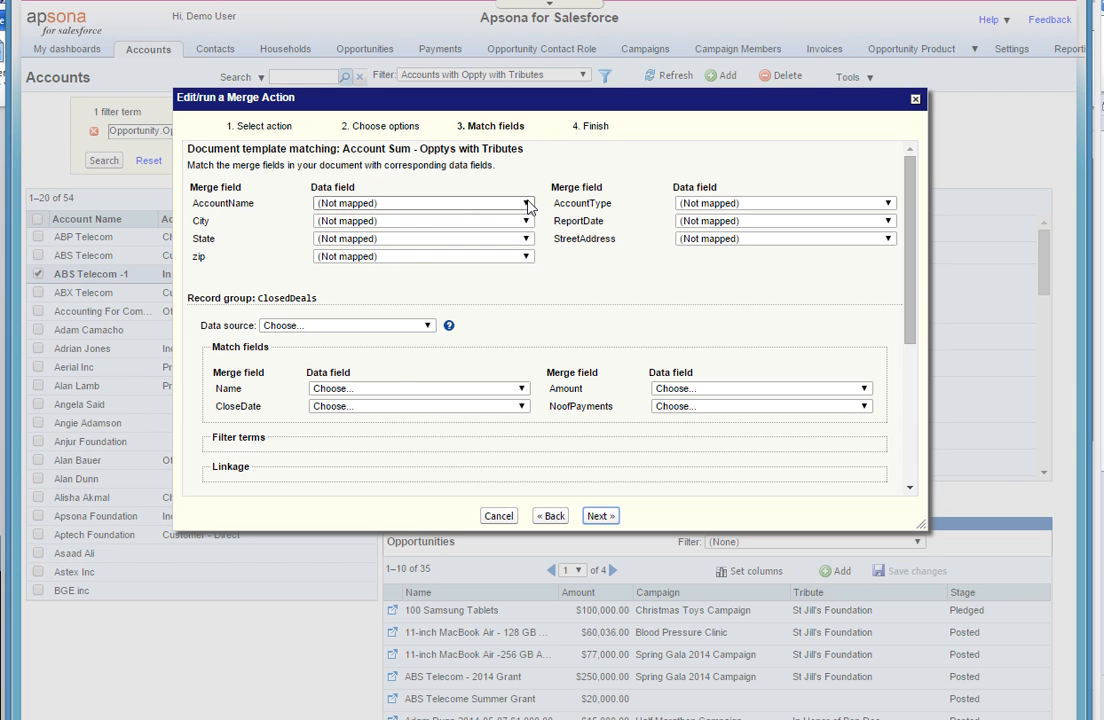
click(528, 205)
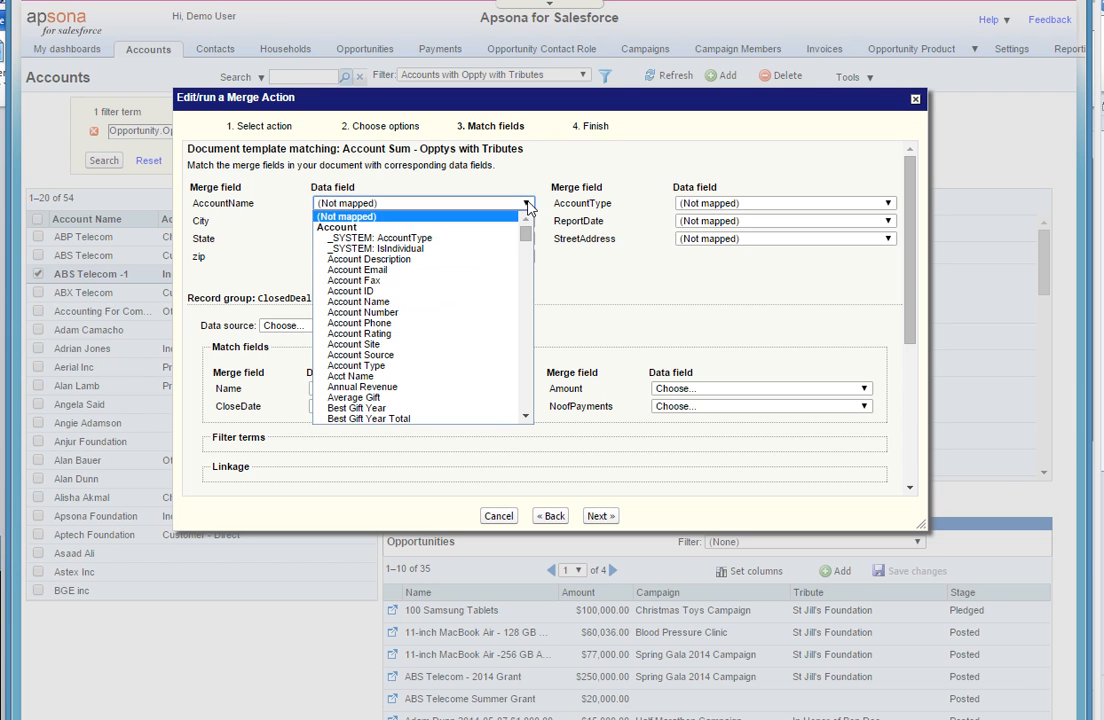
click(503, 304)
click(466, 222)
key(b)
key(i)
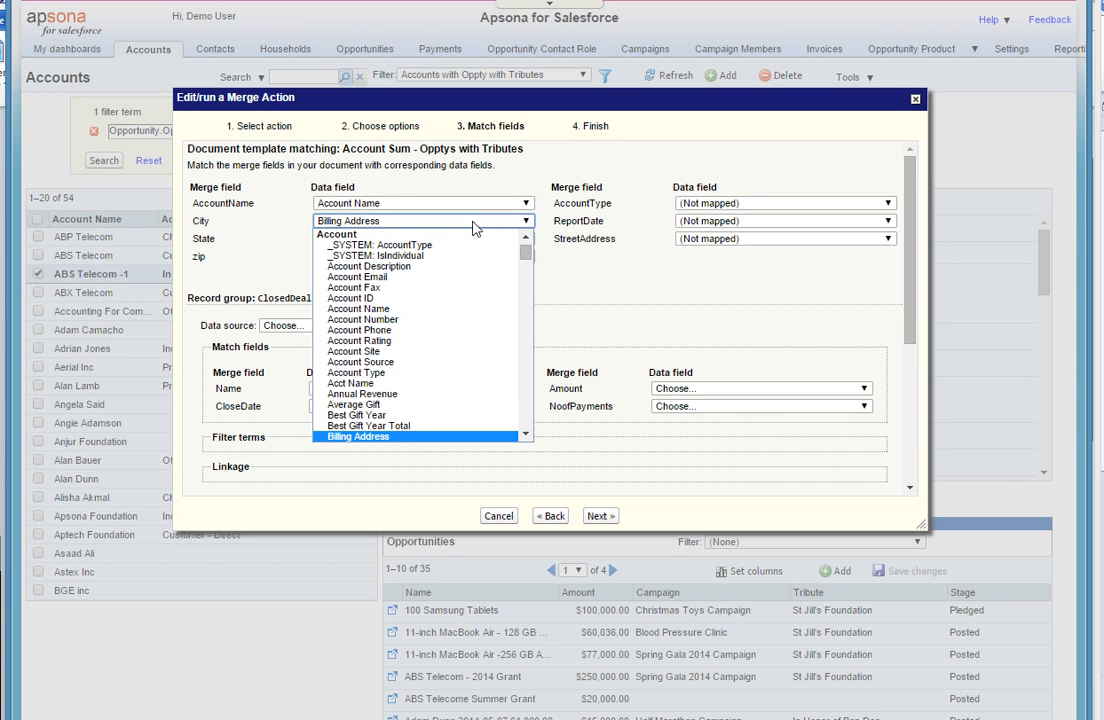
key(Down)
key(Return)
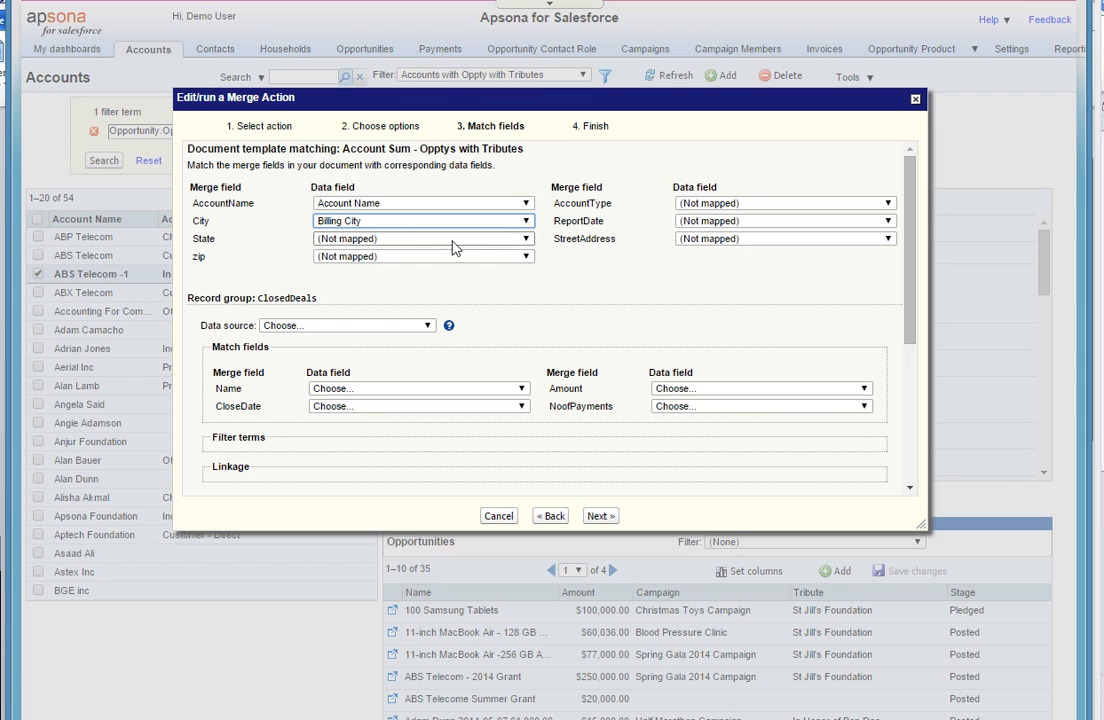
- Map the State merge field to Billing State/Province
click(452, 241)
key(Down)
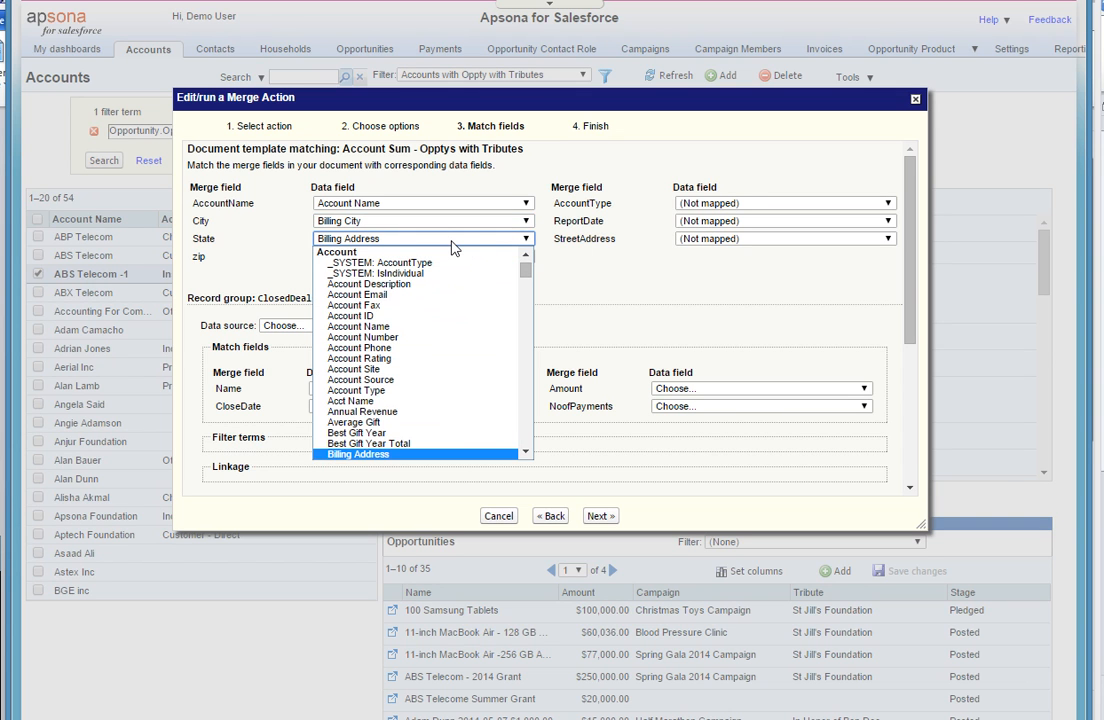
key(Down)
key(Down)
key(Down)
key(Down)
key(Down)
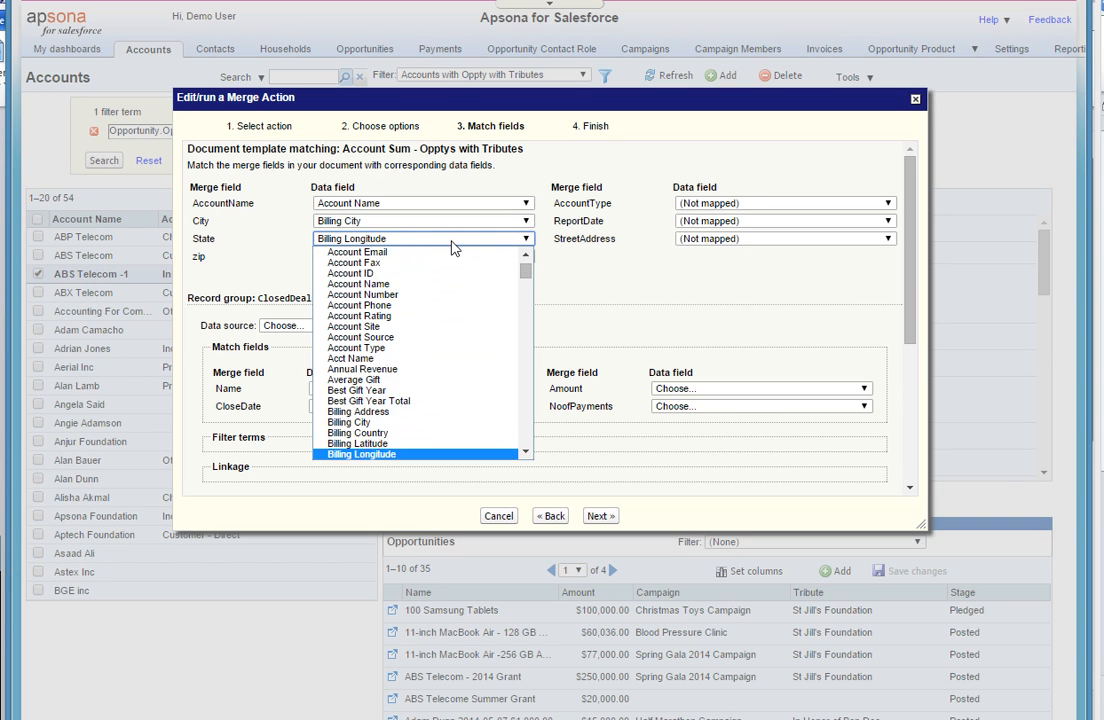
key(Return)
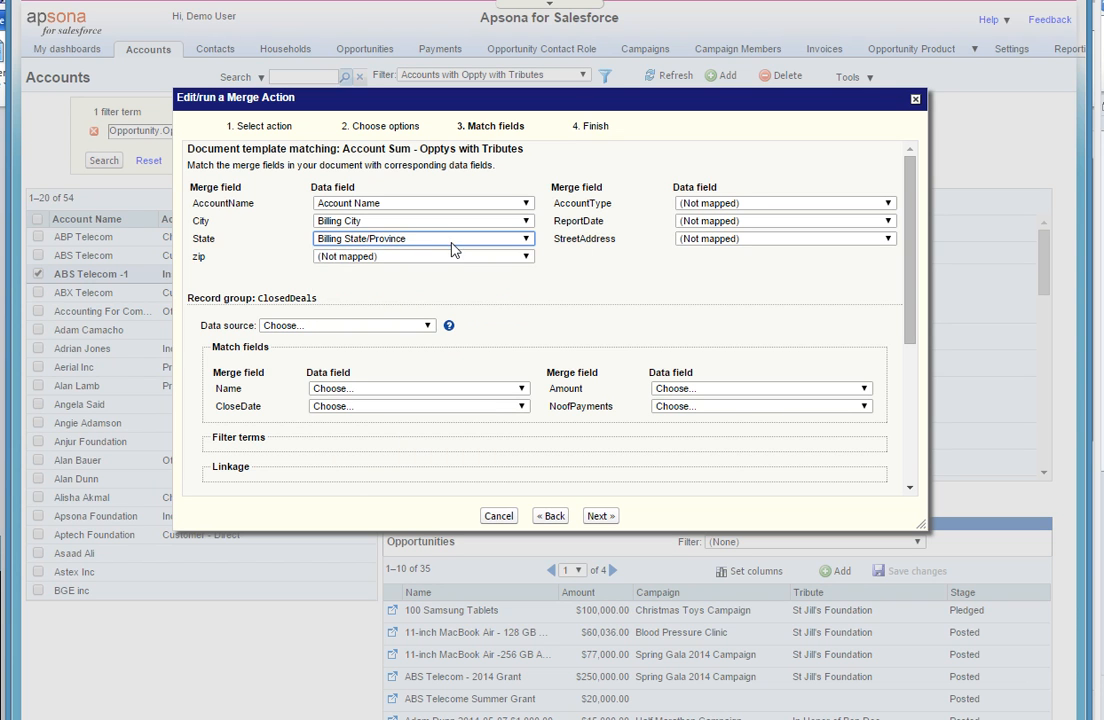
- Map the zip merge field to Billing Zip/Postal Code
click(449, 257)
key(b)
key(i)
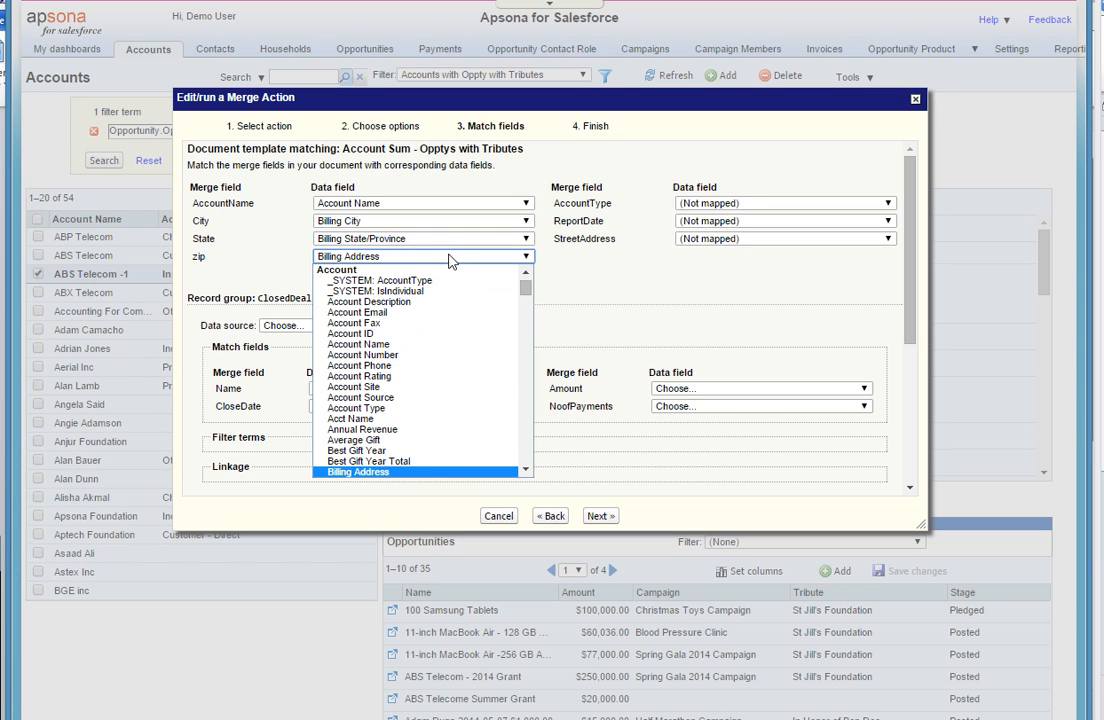
key(Down)
key(Down)
key(Down)
key(Down)
key(Down)
key(Down)
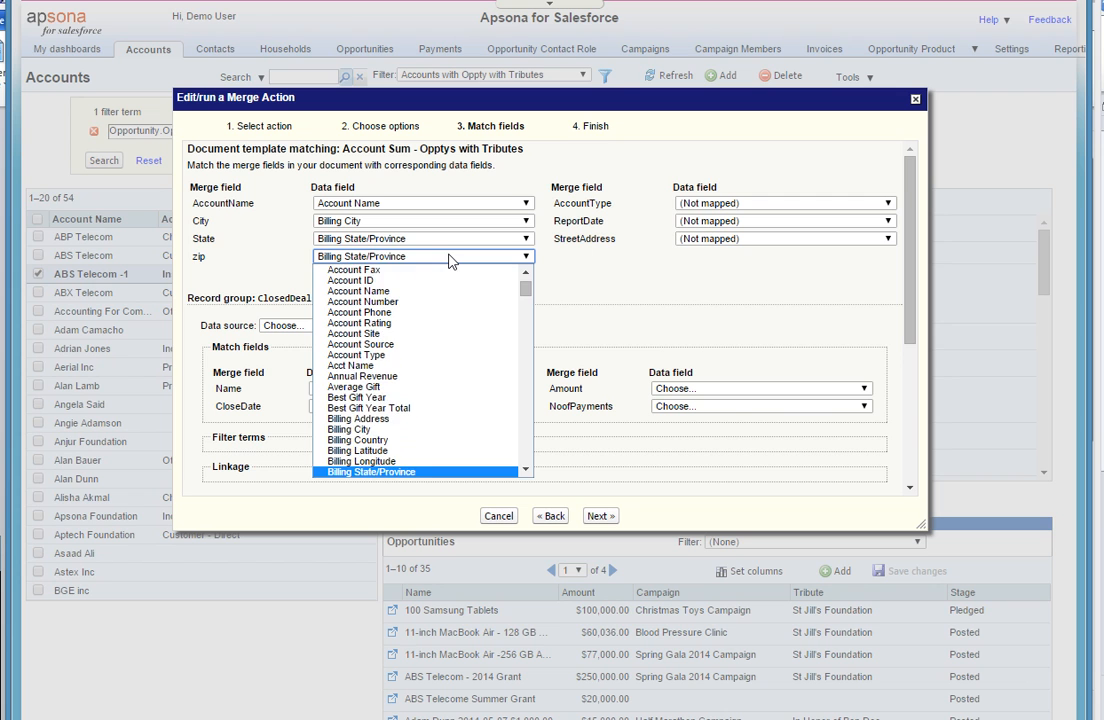
key(Down)
key(Return)
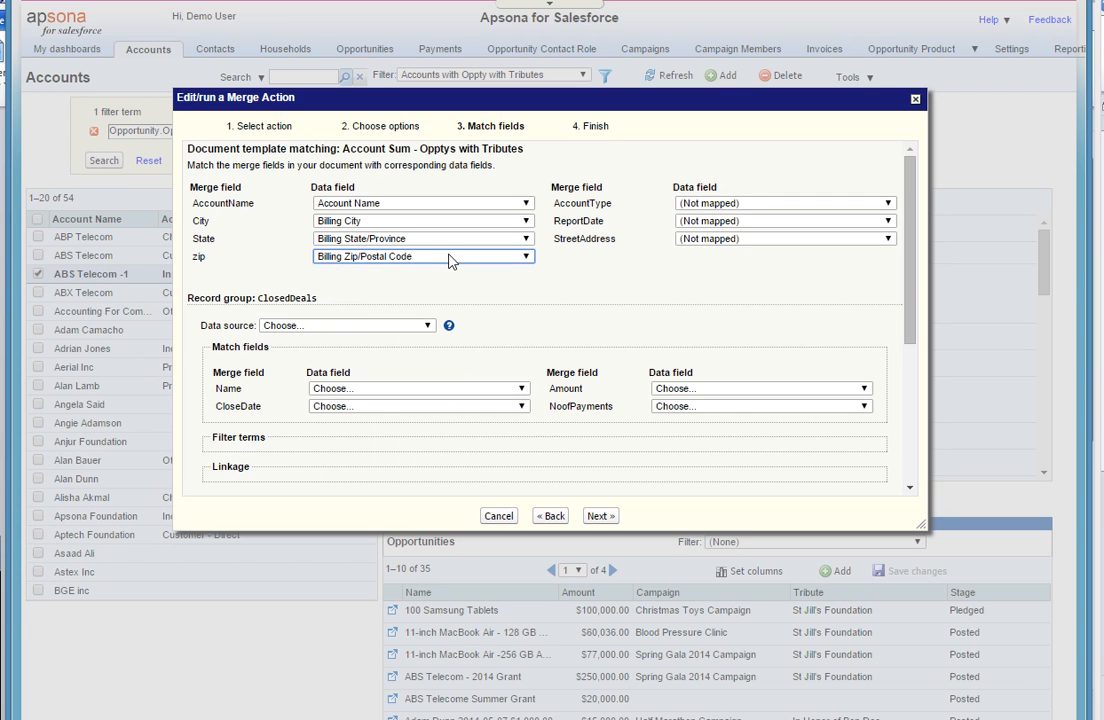
- Map the AccountType merge field to Account Type and ReportDate to the system field Today's date
click(690, 205)
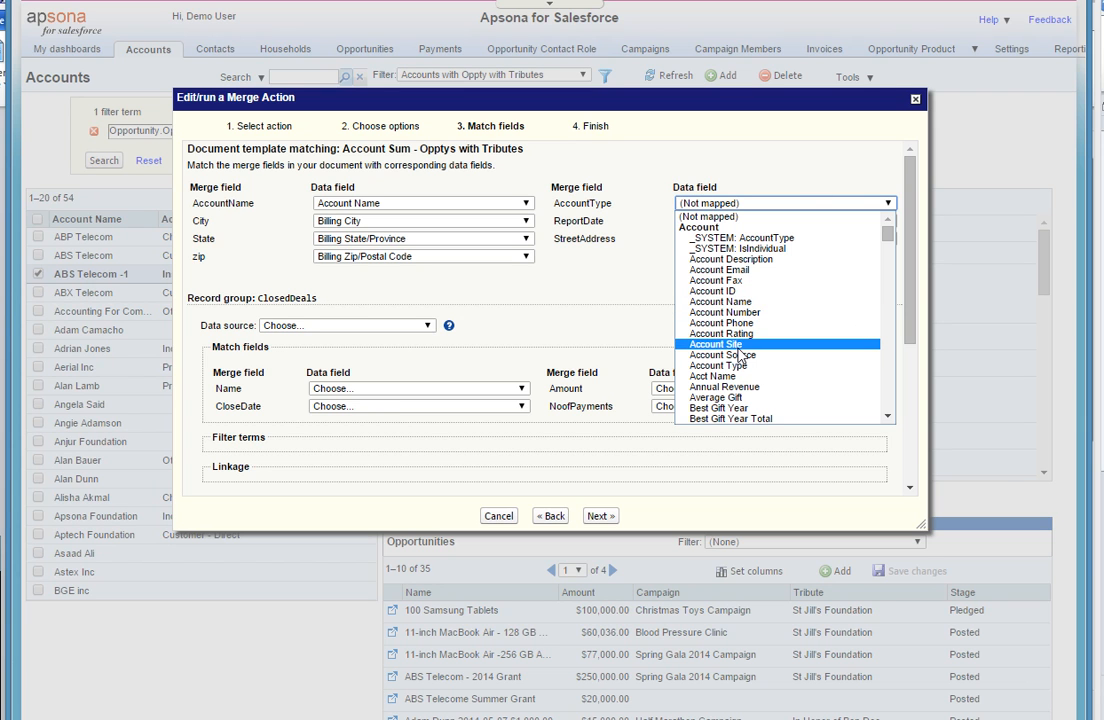
click(735, 365)
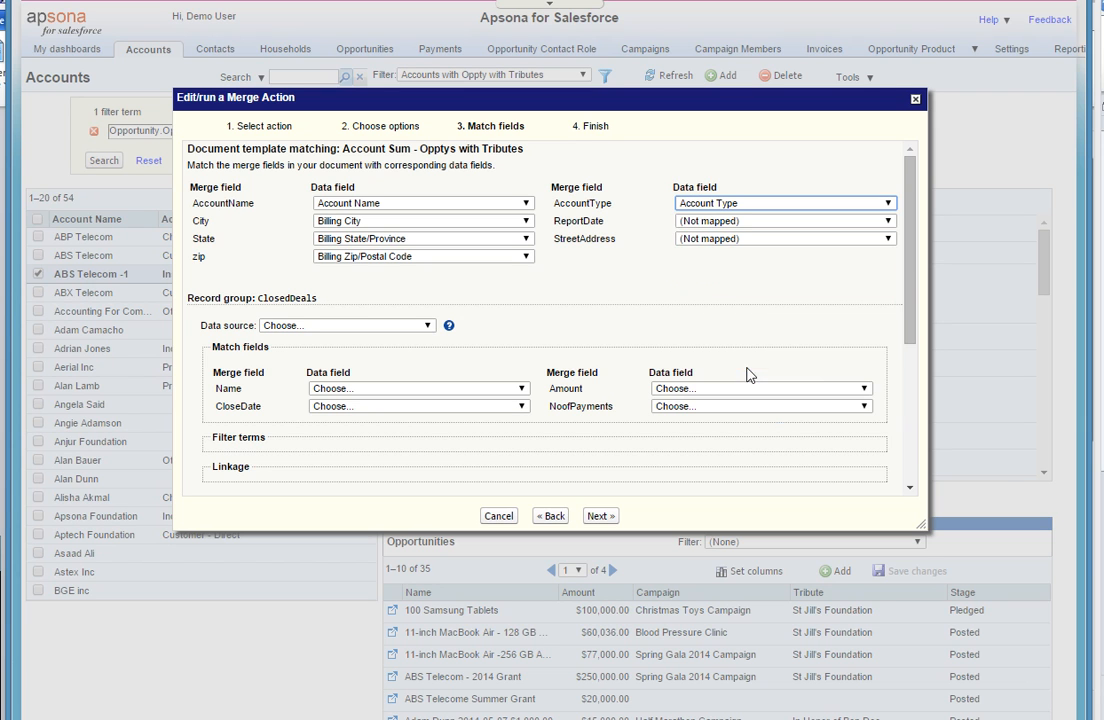
click(747, 221)
drag(887, 252, 889, 436)
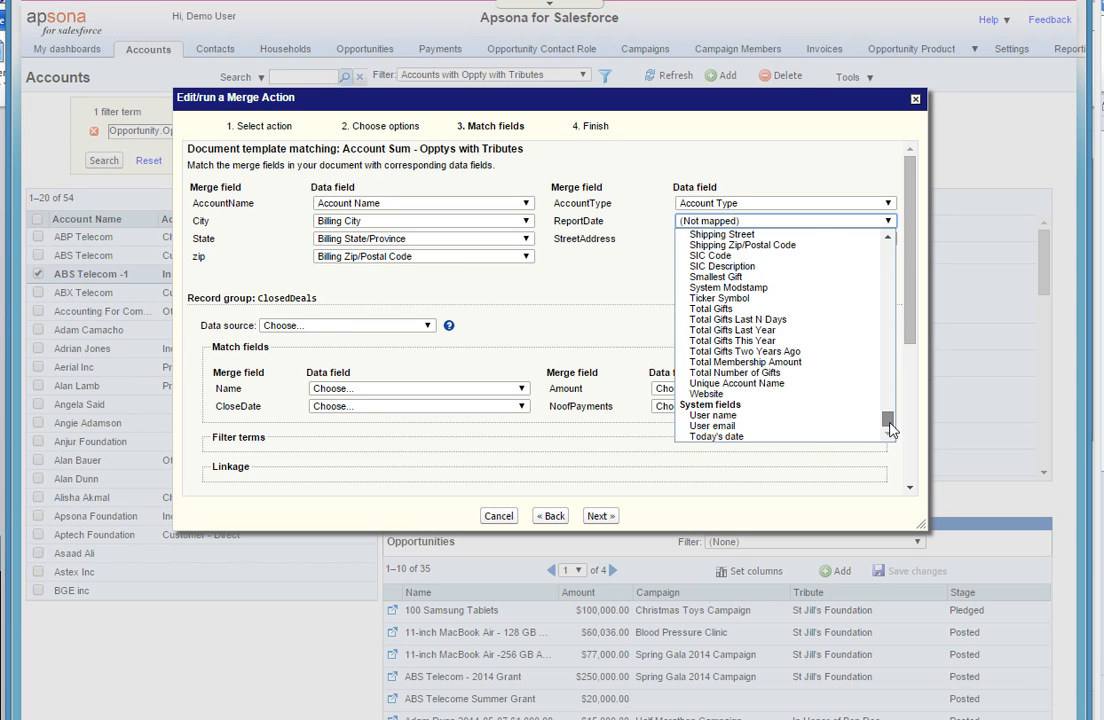
click(776, 437)
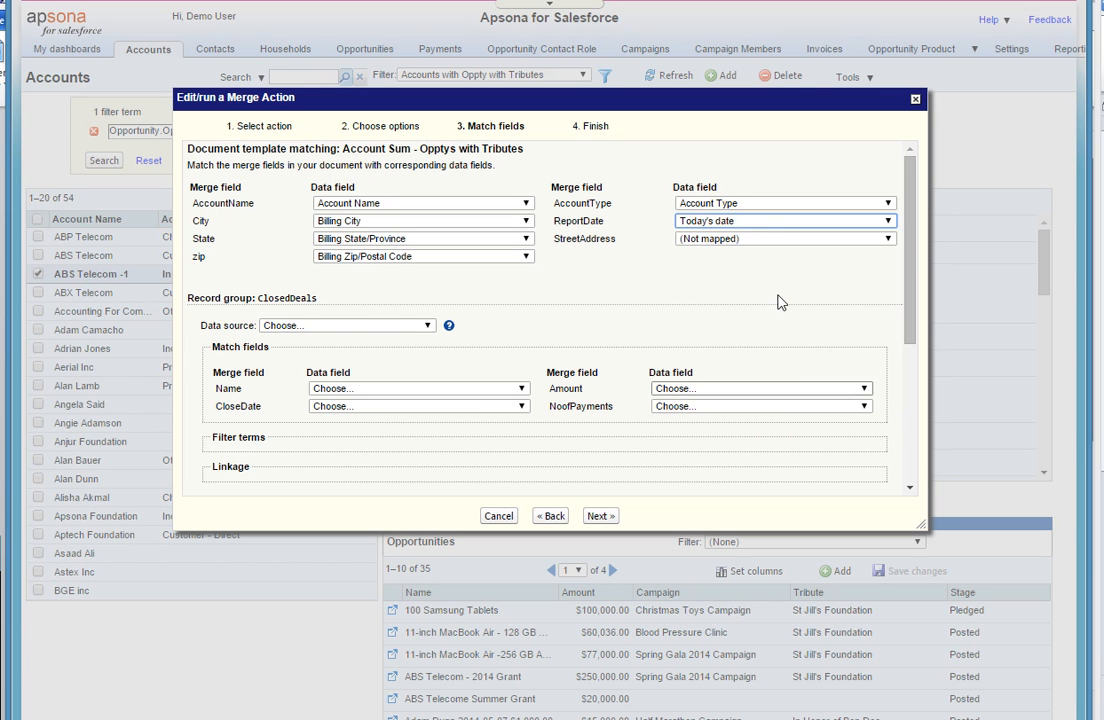
- Map the StreetAddress merge field to Billing Street
click(809, 244)
key(b)
key(b)
key(b)
key(b)
key(b)
key(b)
key(b)
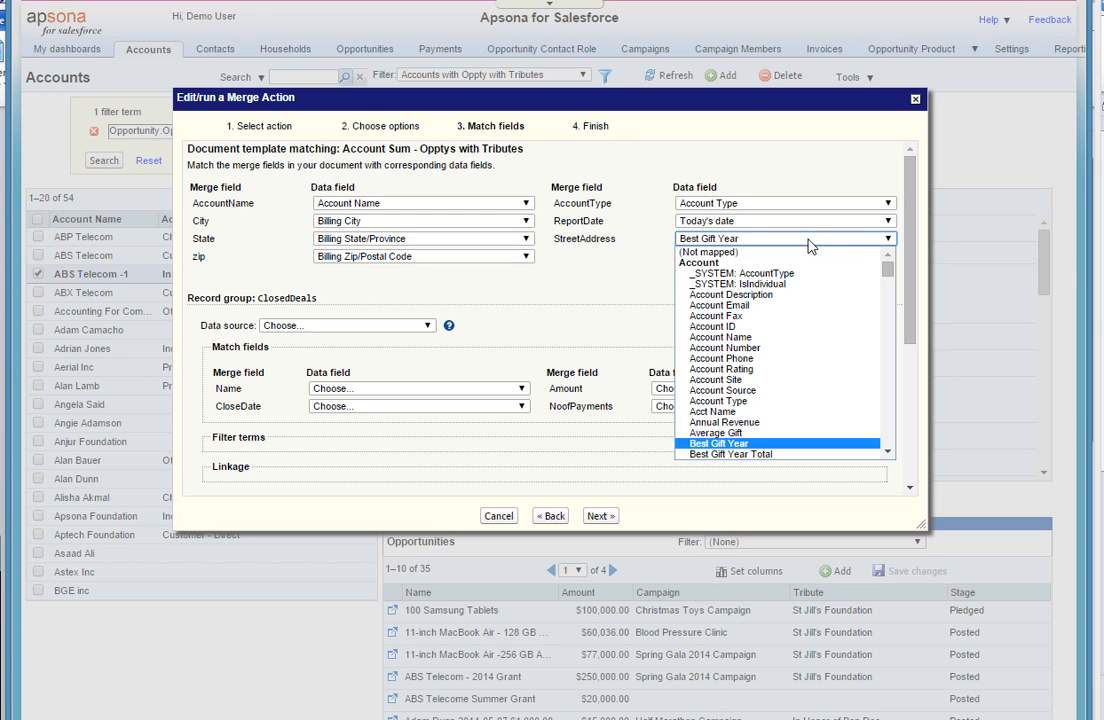
key(b)
key(b)
key(b)
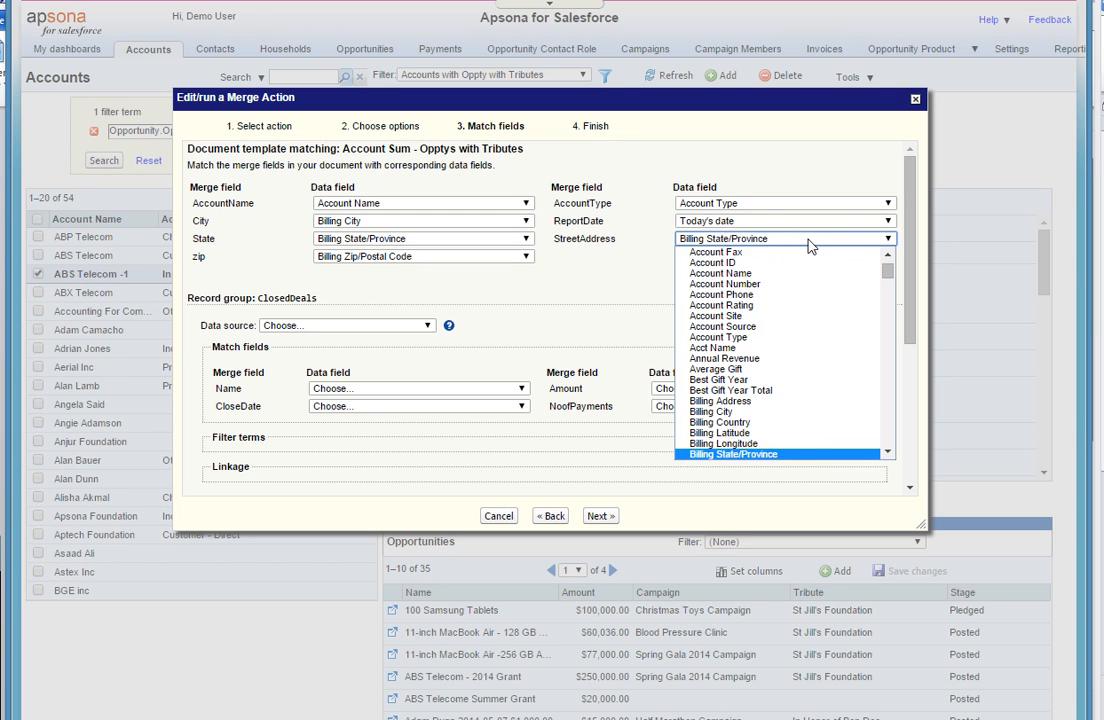
key(Up)
key(Return)
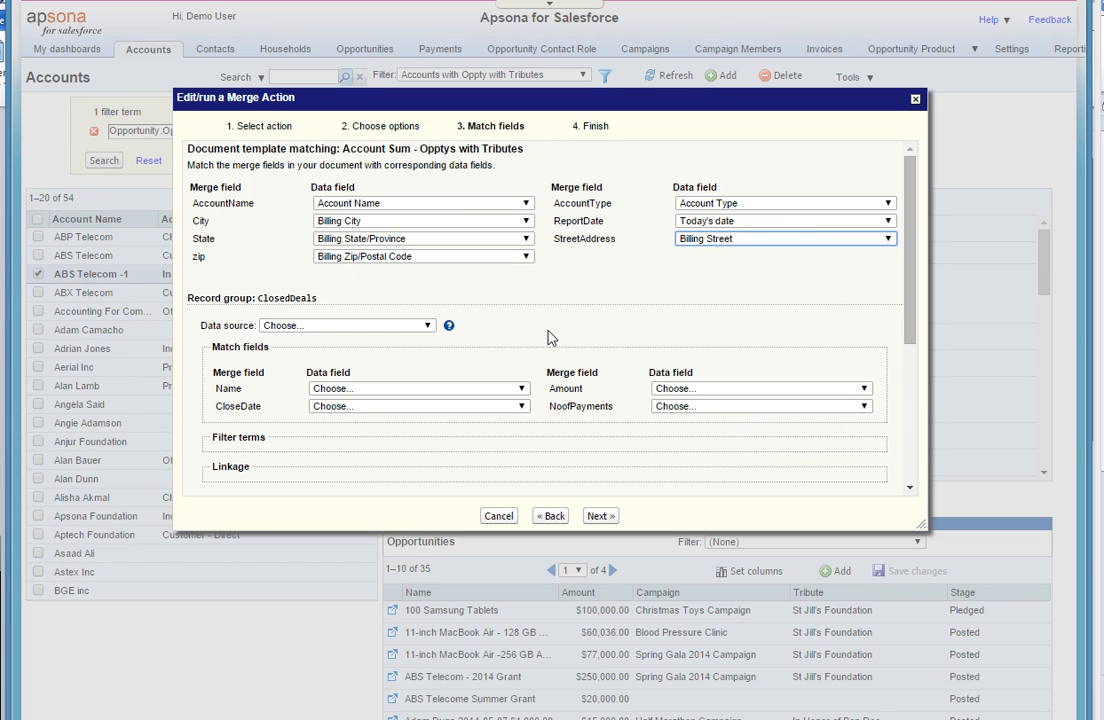
- Set the data source of the ClosedDeals record group to the opportunity report "Doc merge demo"
click(428, 327)
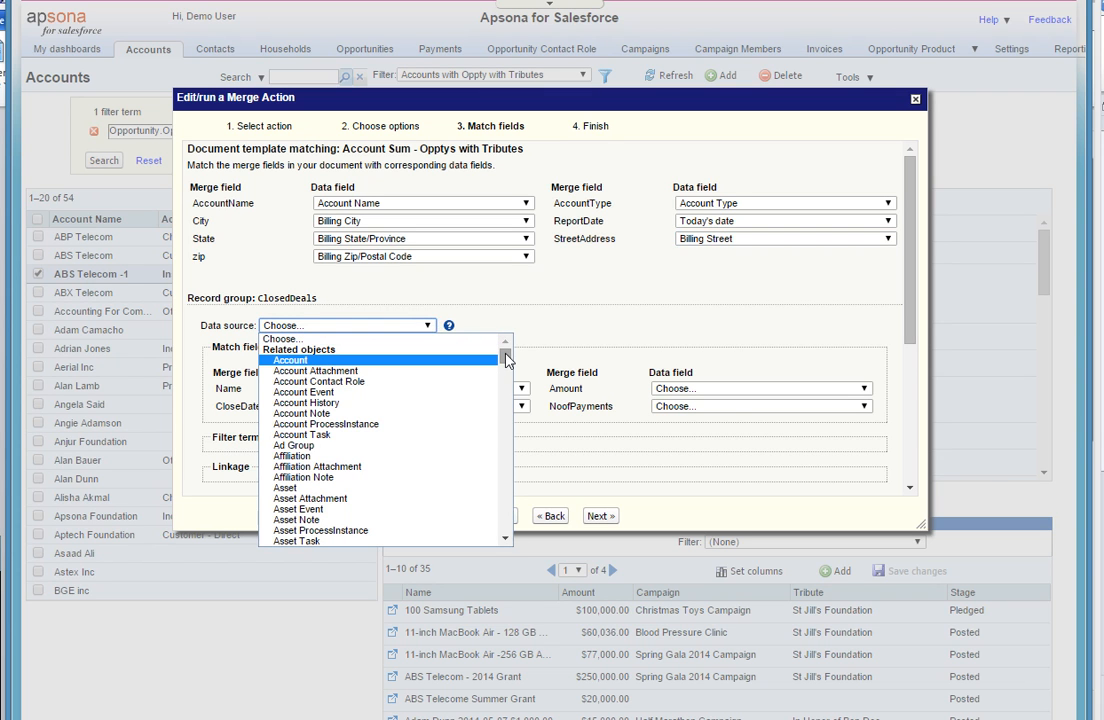
drag(506, 360, 517, 446)
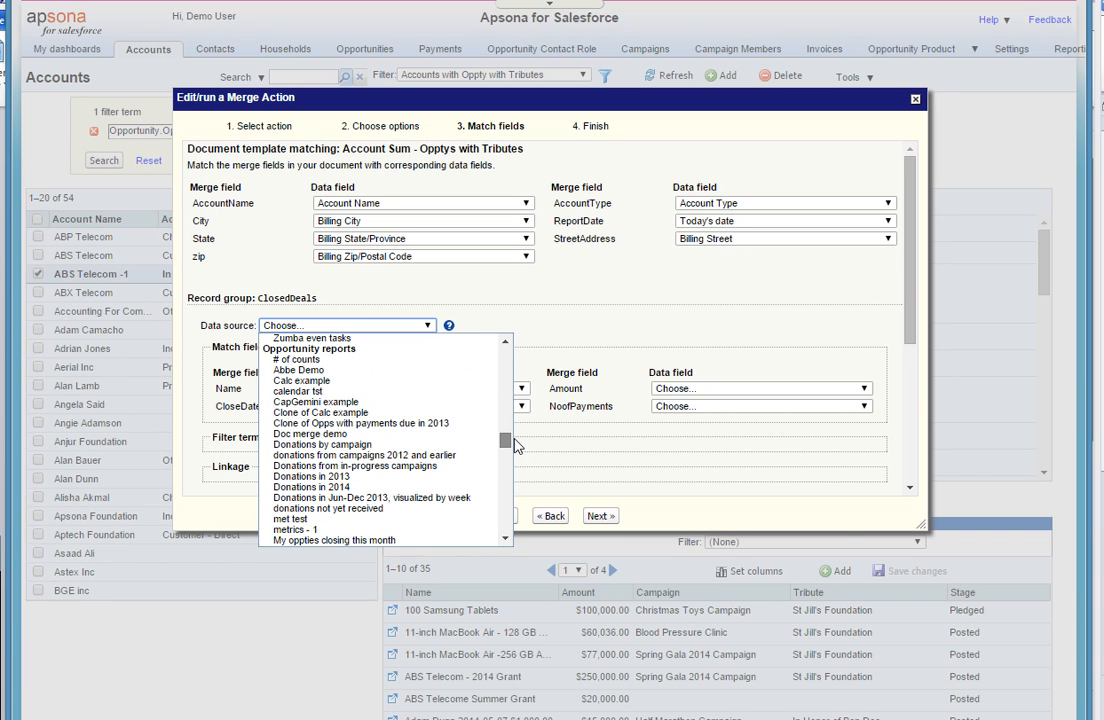
click(417, 436)
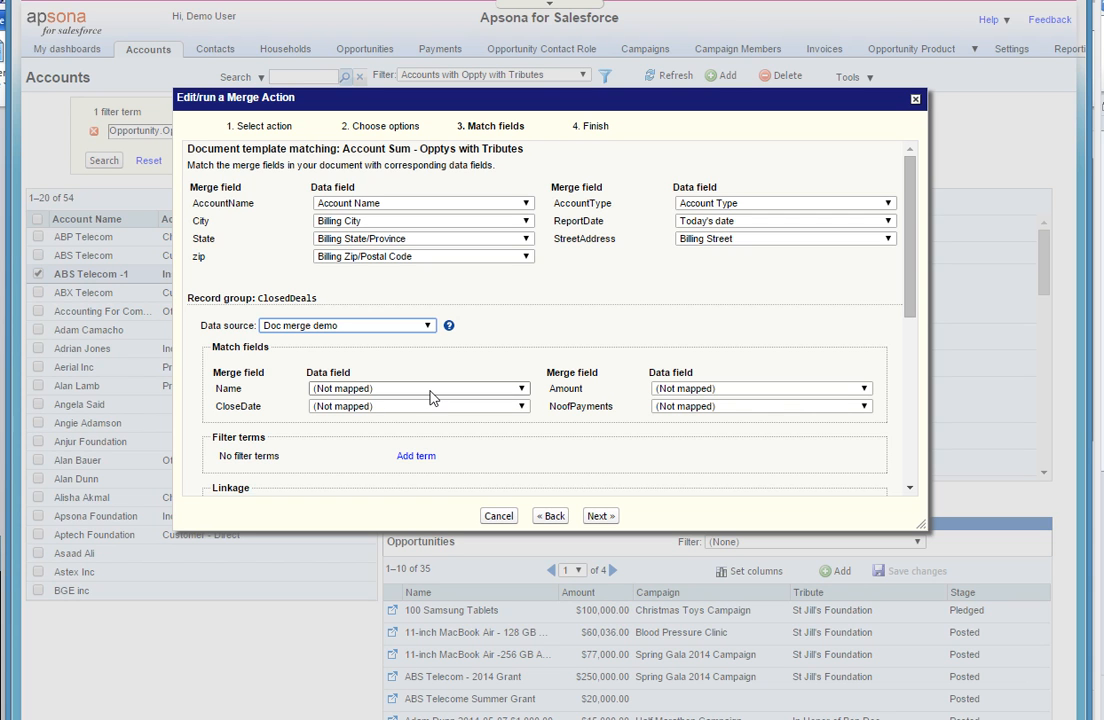
- In the ClosedDeals group, map Name to Name, CloseDate to "Close Date: value" and Amount to Amount
click(431, 392)
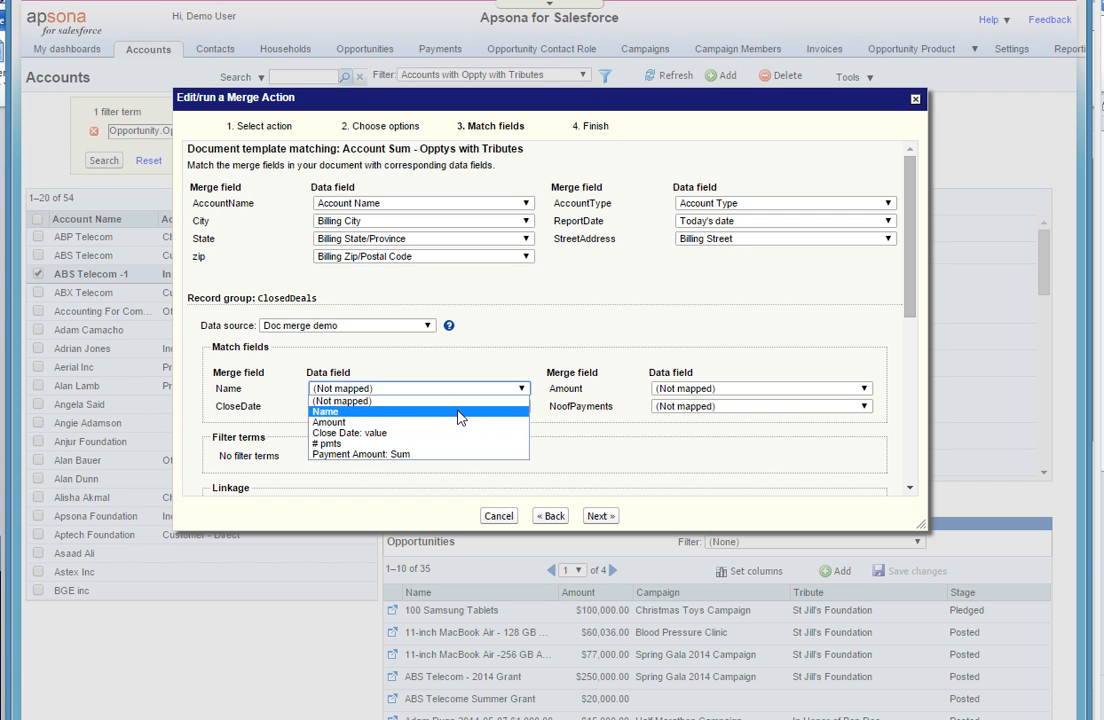
click(460, 415)
click(474, 405)
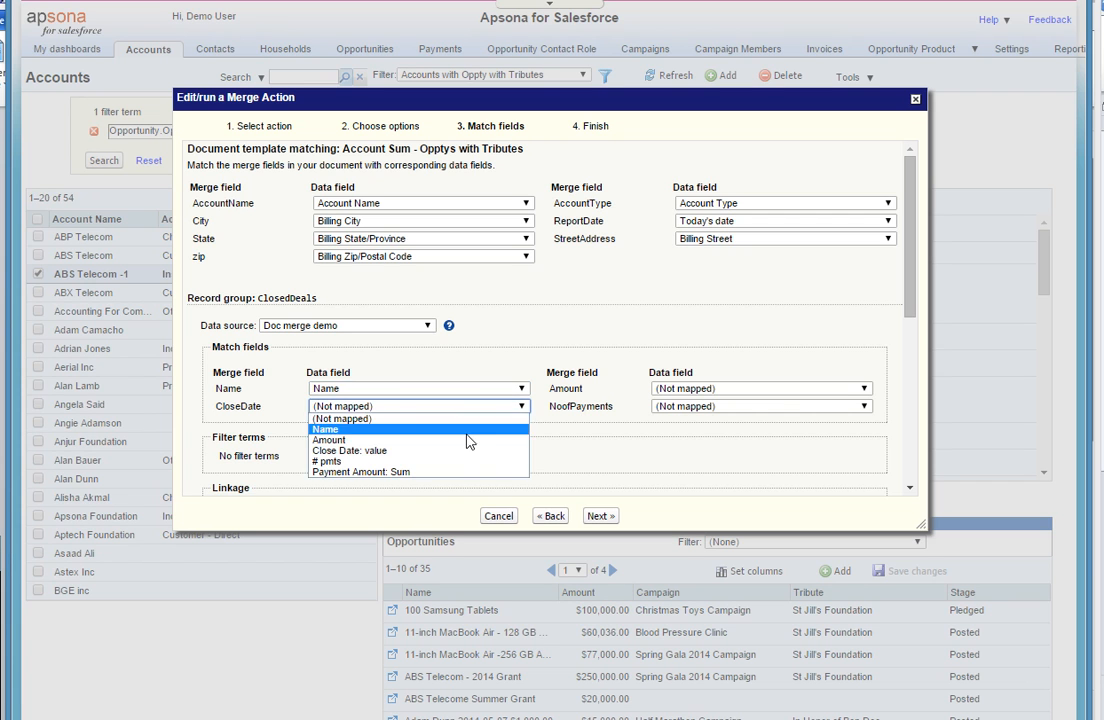
click(470, 451)
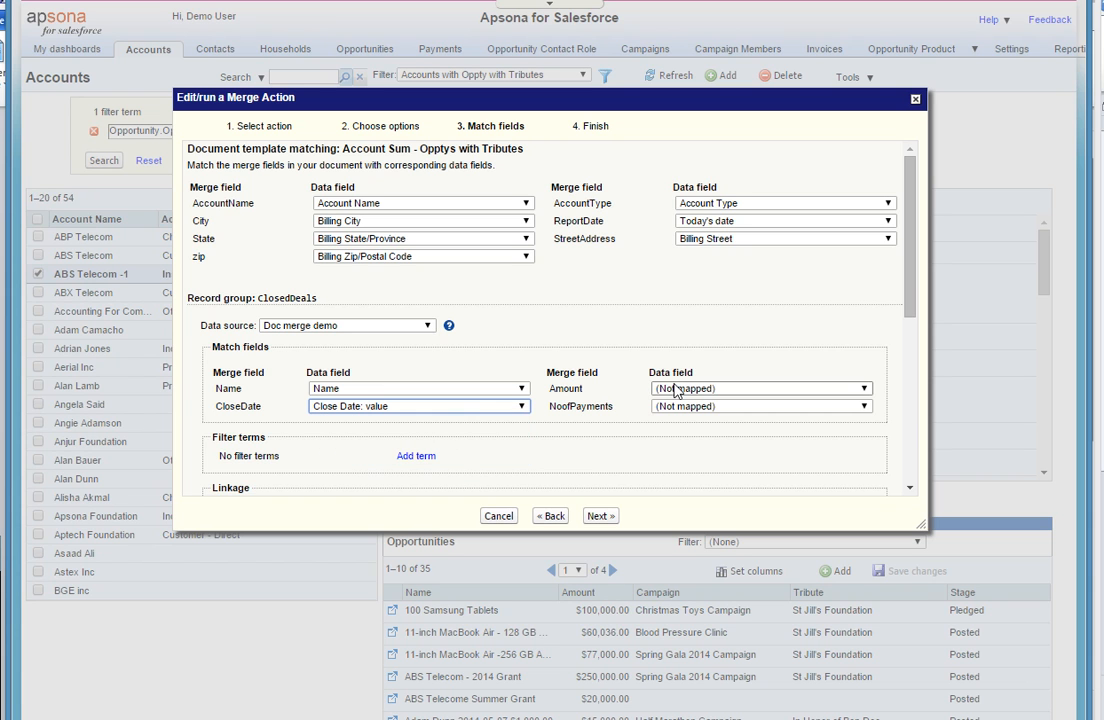
click(662, 388)
click(688, 424)
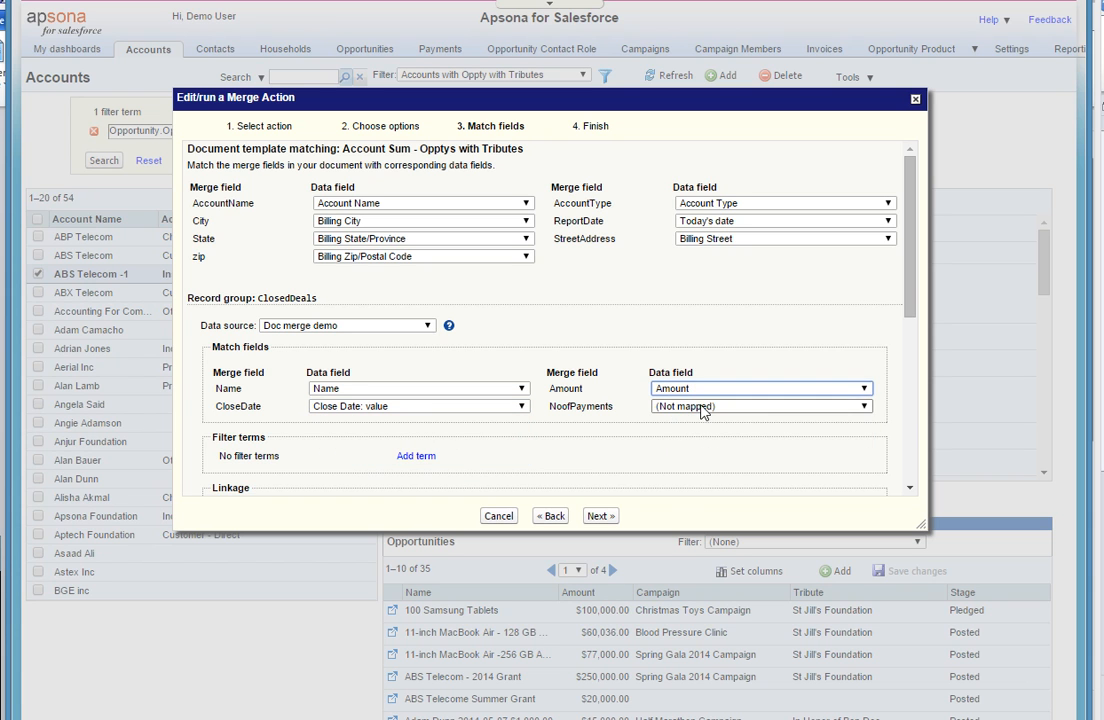
- In the ClosedDeals group, map NoofPayments to "# pmts" and set the linkage to Account ID matches Opportunity.Account
click(707, 407)
click(717, 462)
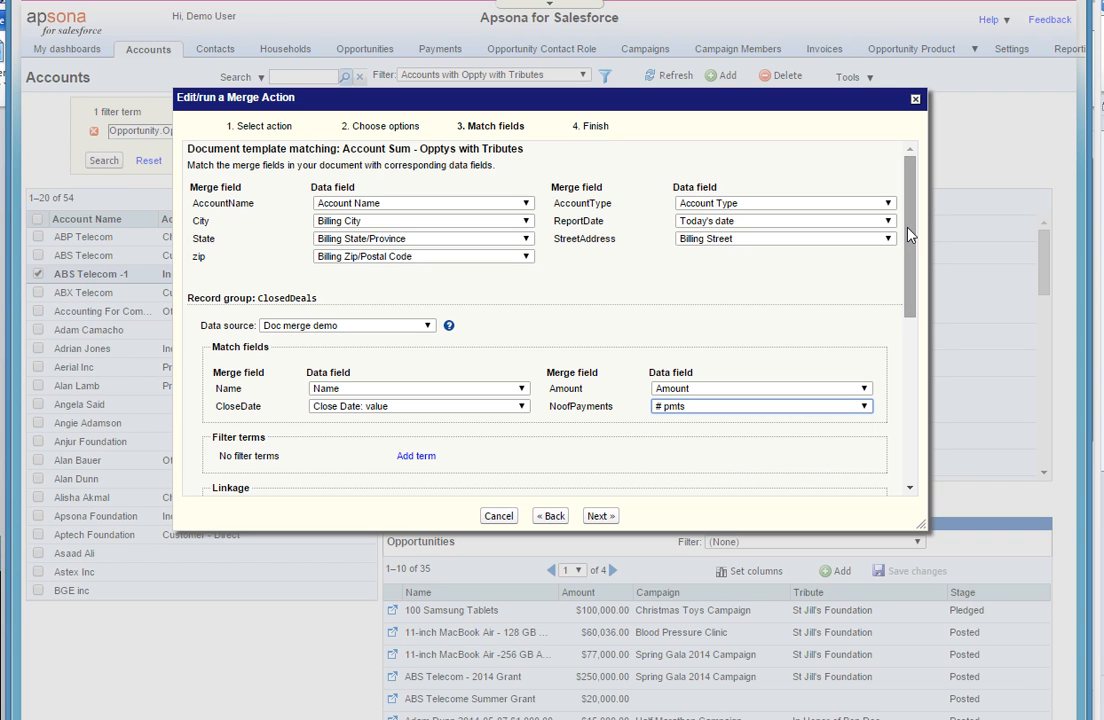
drag(909, 234, 912, 289)
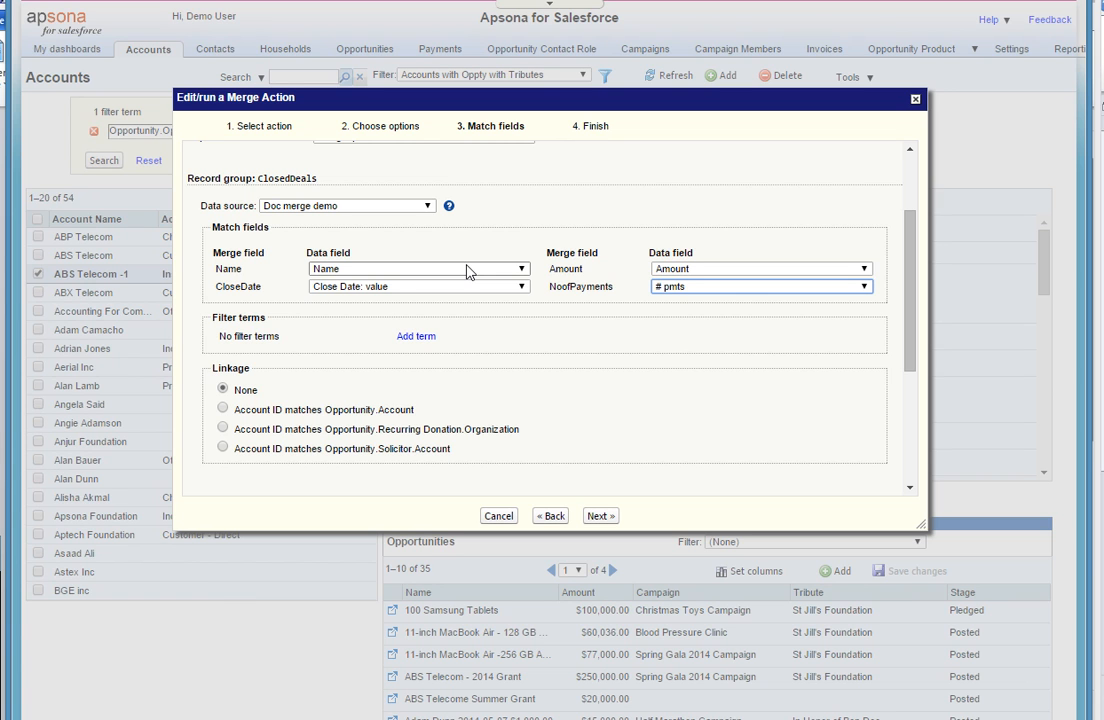
click(418, 340)
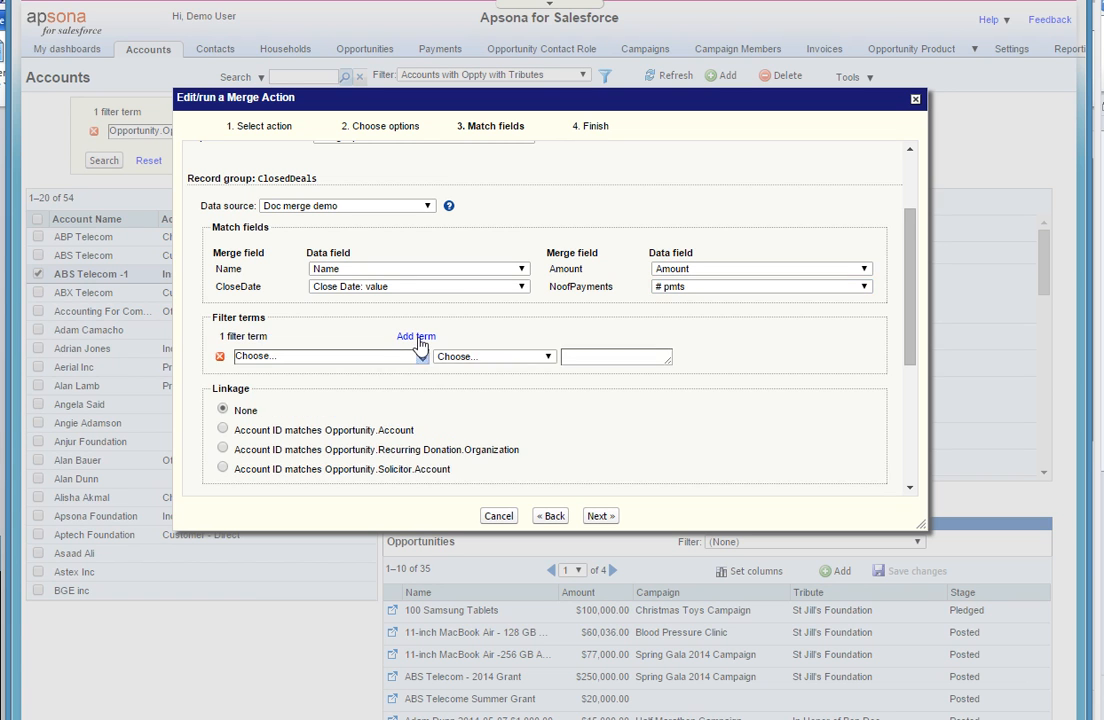
click(220, 357)
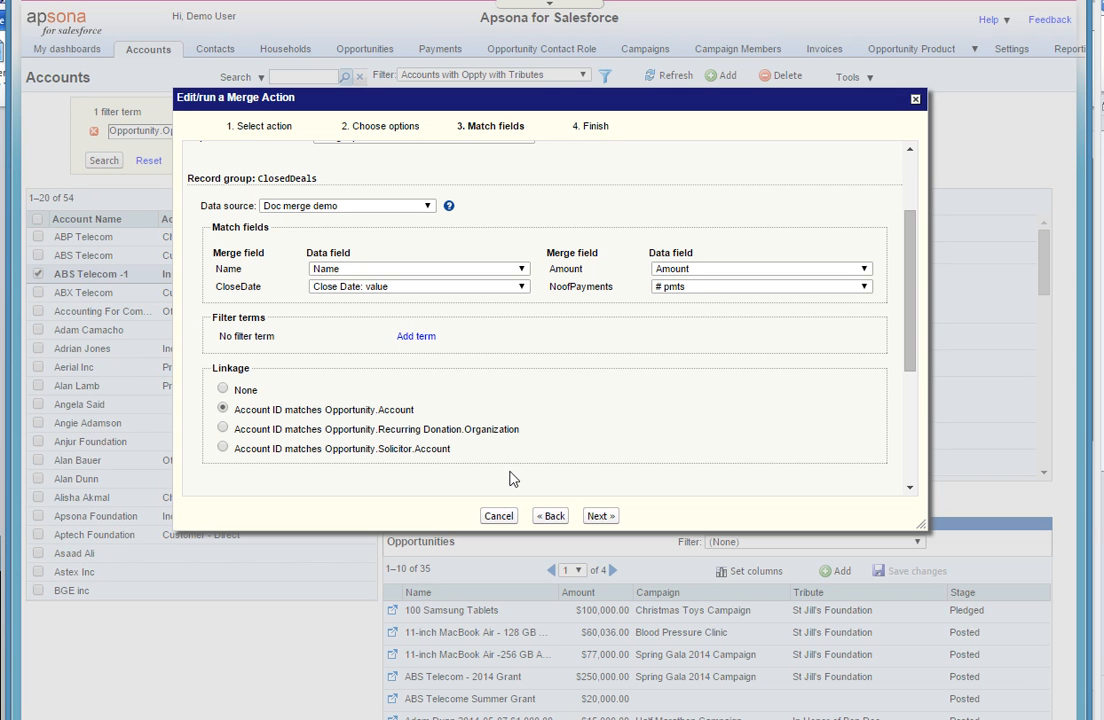
scroll(913, 353, down, 5)
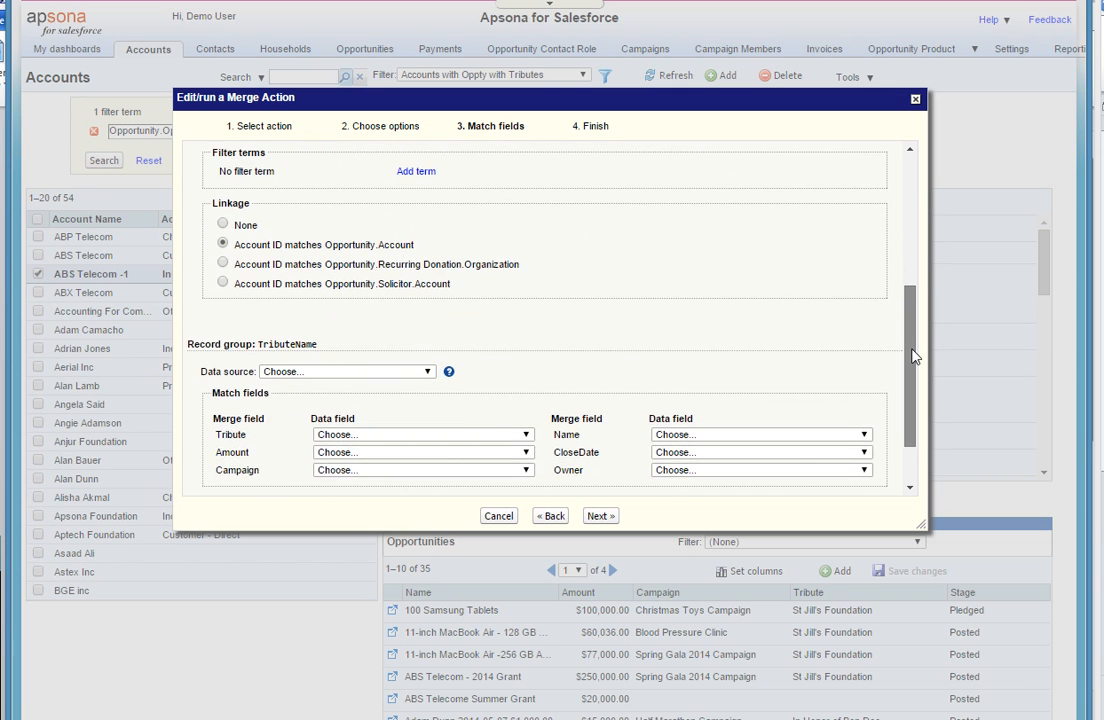
click(427, 372)
drag(505, 402, 517, 497)
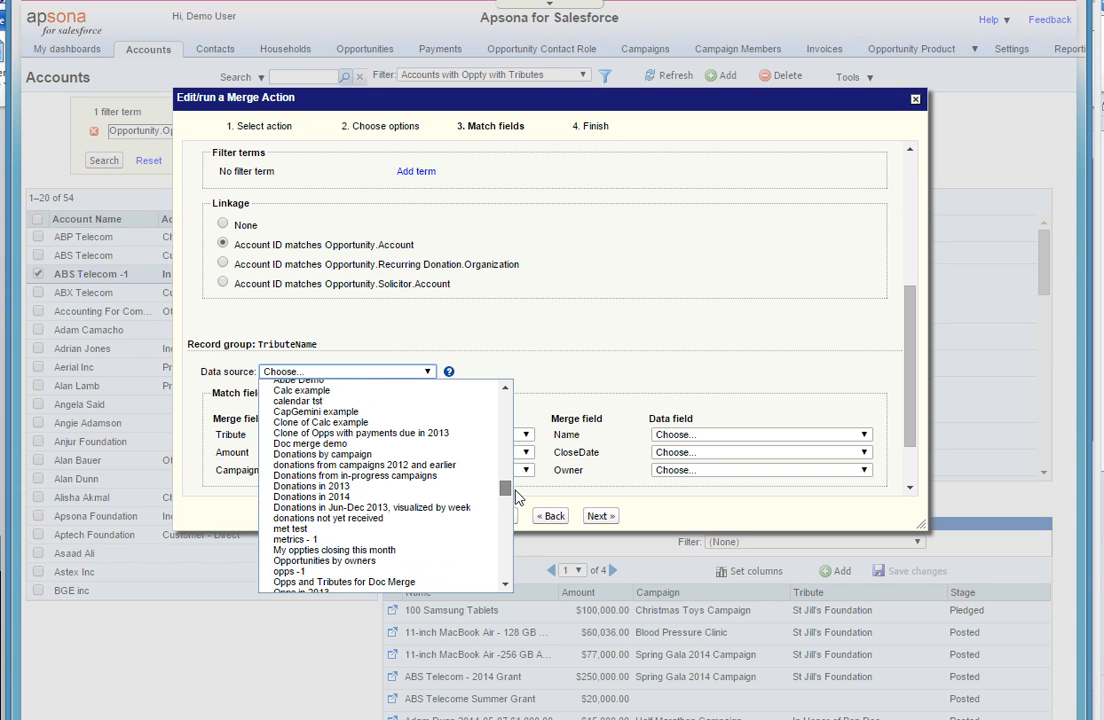
drag(516, 491, 516, 496)
click(516, 496)
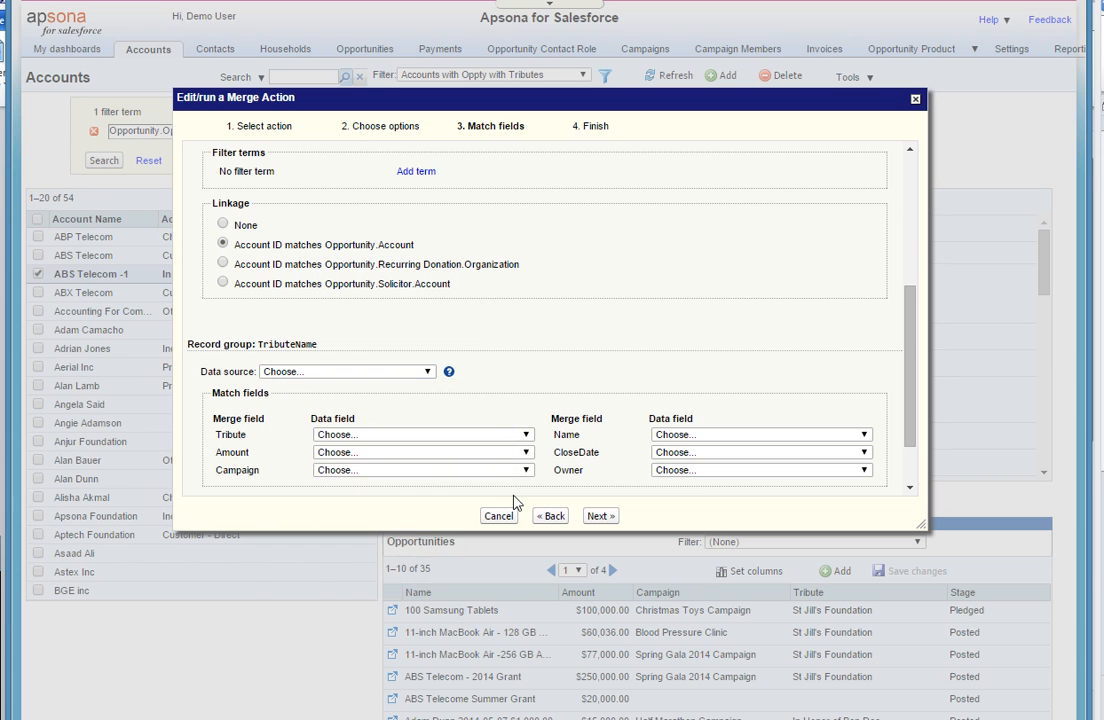
- Set the data source of the TributeName record group to the opportunity report "Opps and Tributes for Doc Merge"
click(429, 372)
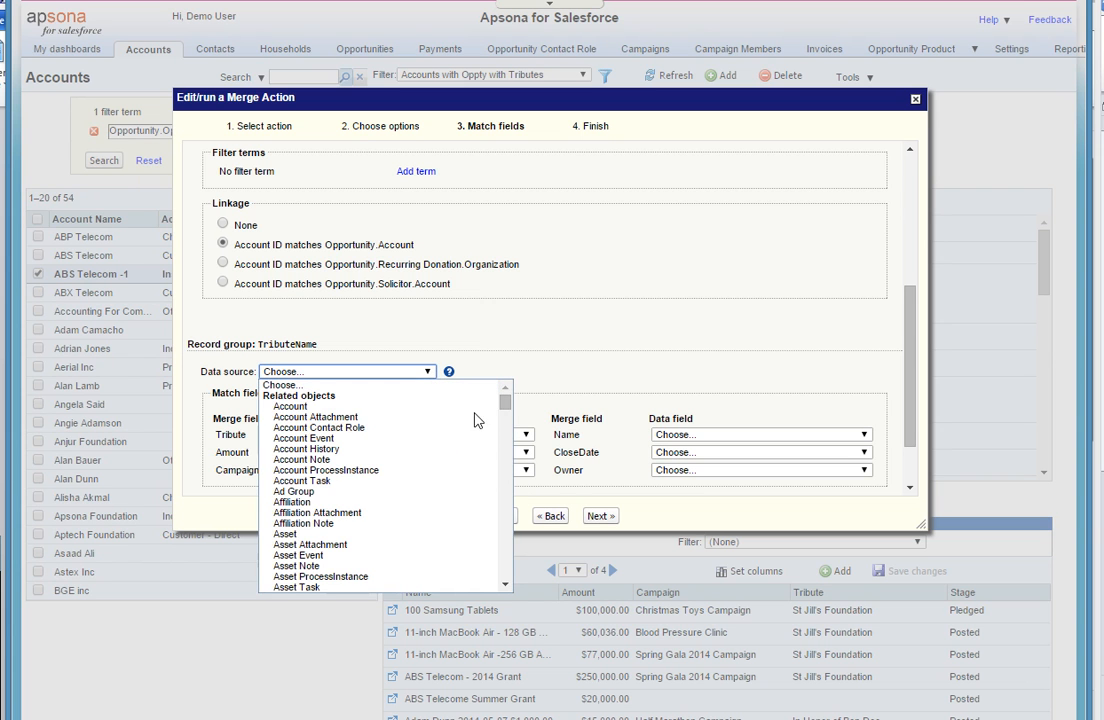
drag(500, 410, 522, 496)
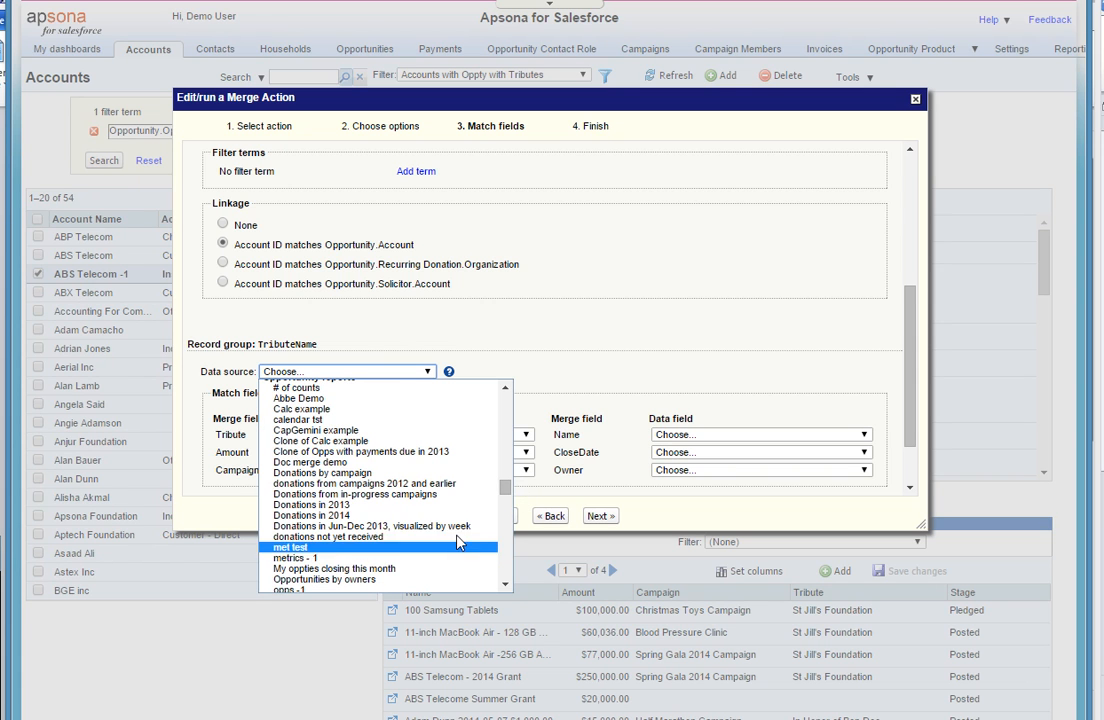
drag(503, 489, 505, 502)
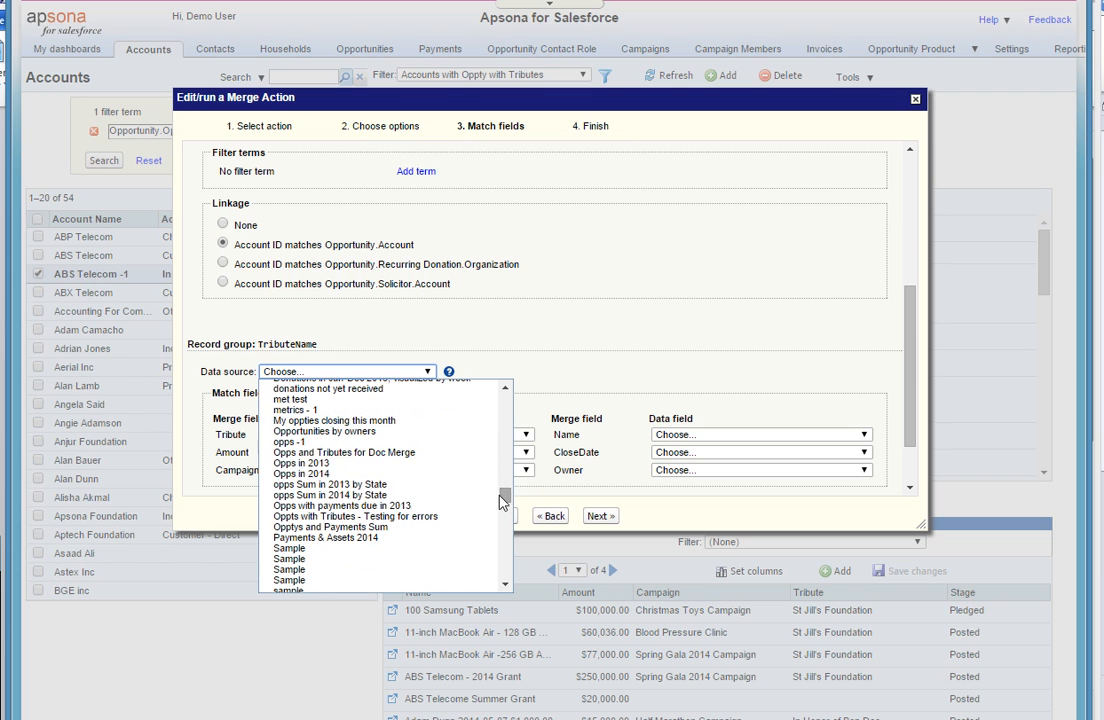
click(455, 452)
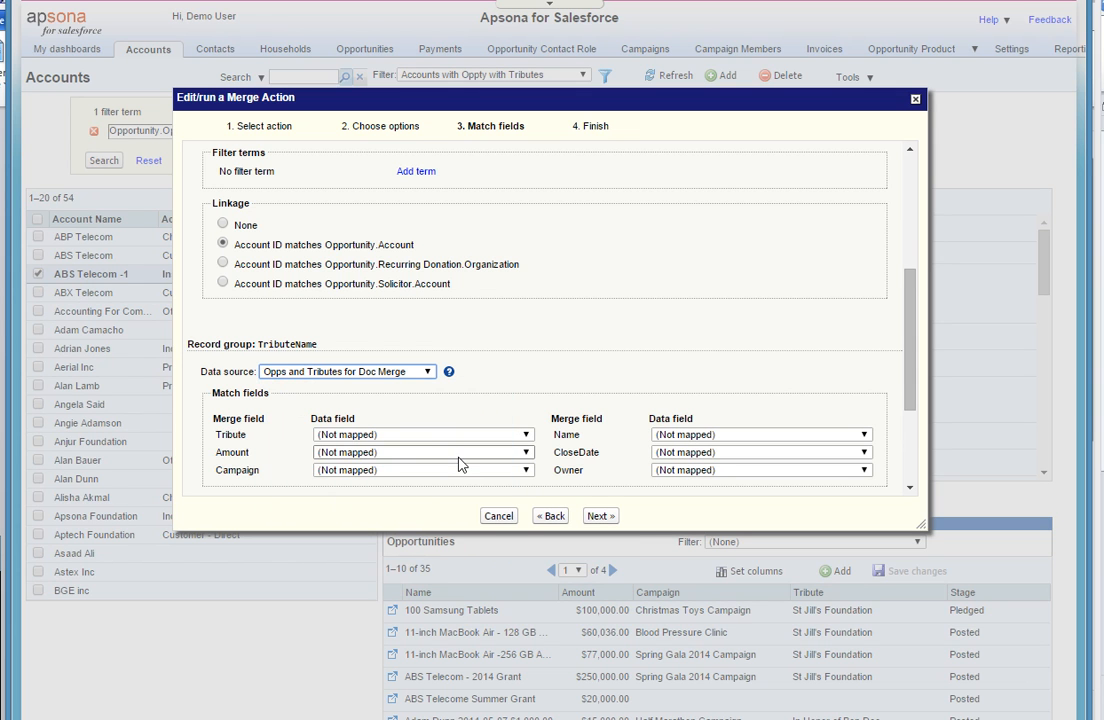
- In the TributeName group, map Tribute to Tribute Name, Amount to Amount and Campaign to Campaign Name
click(475, 435)
click(466, 457)
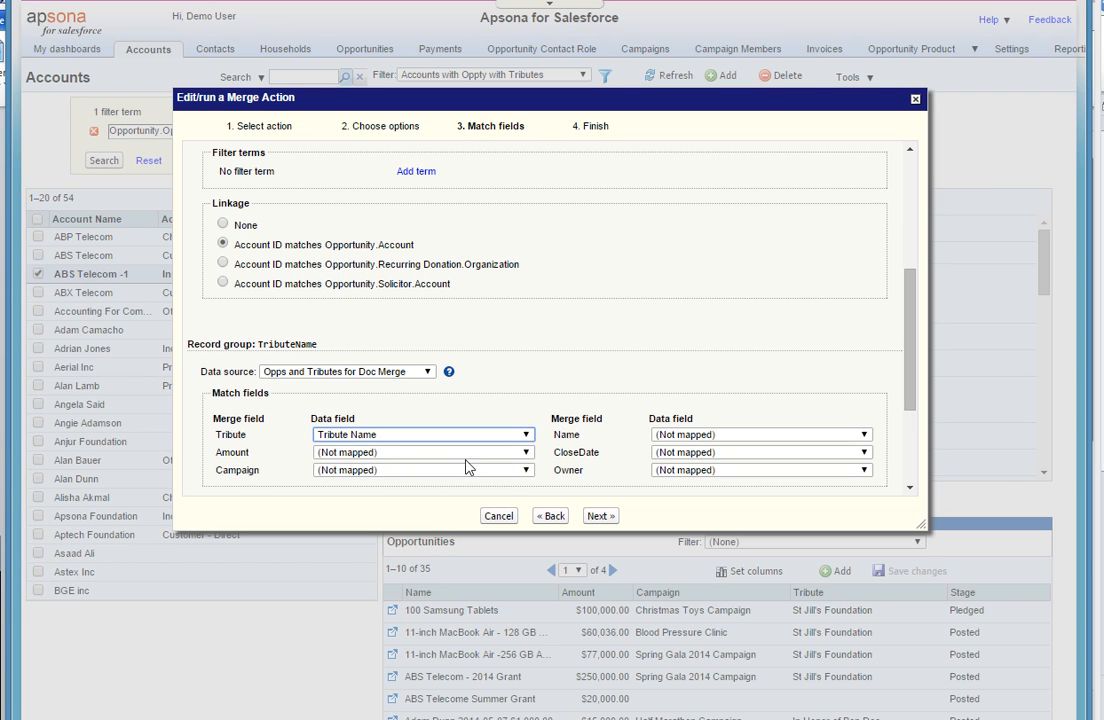
click(481, 453)
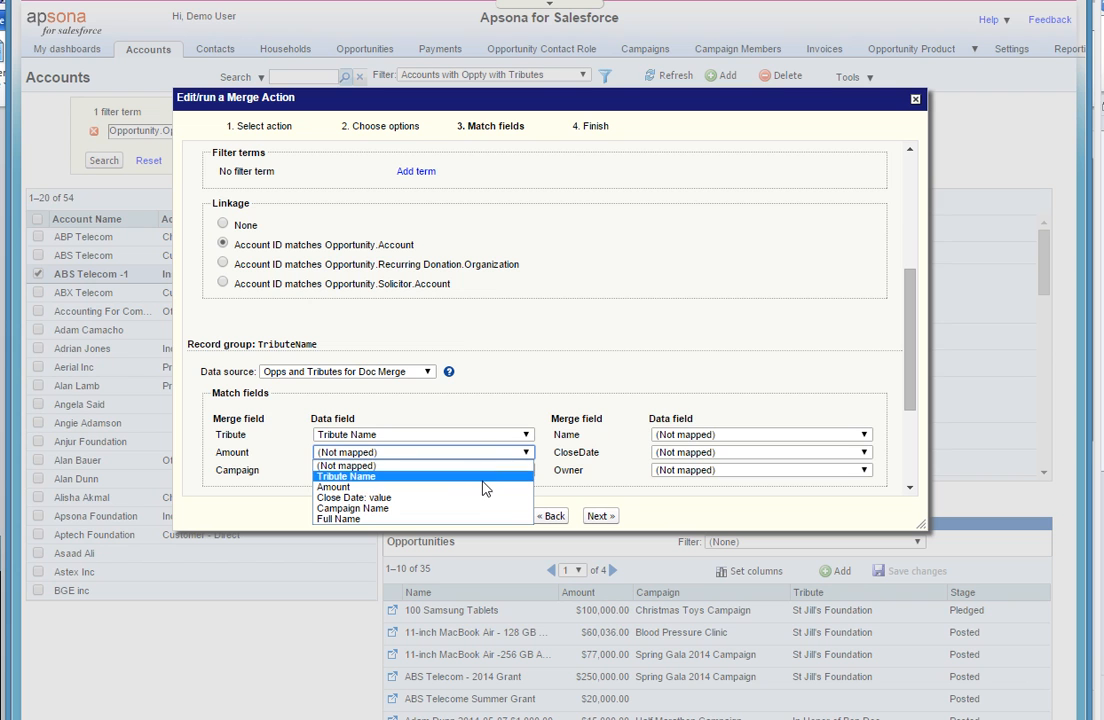
click(489, 488)
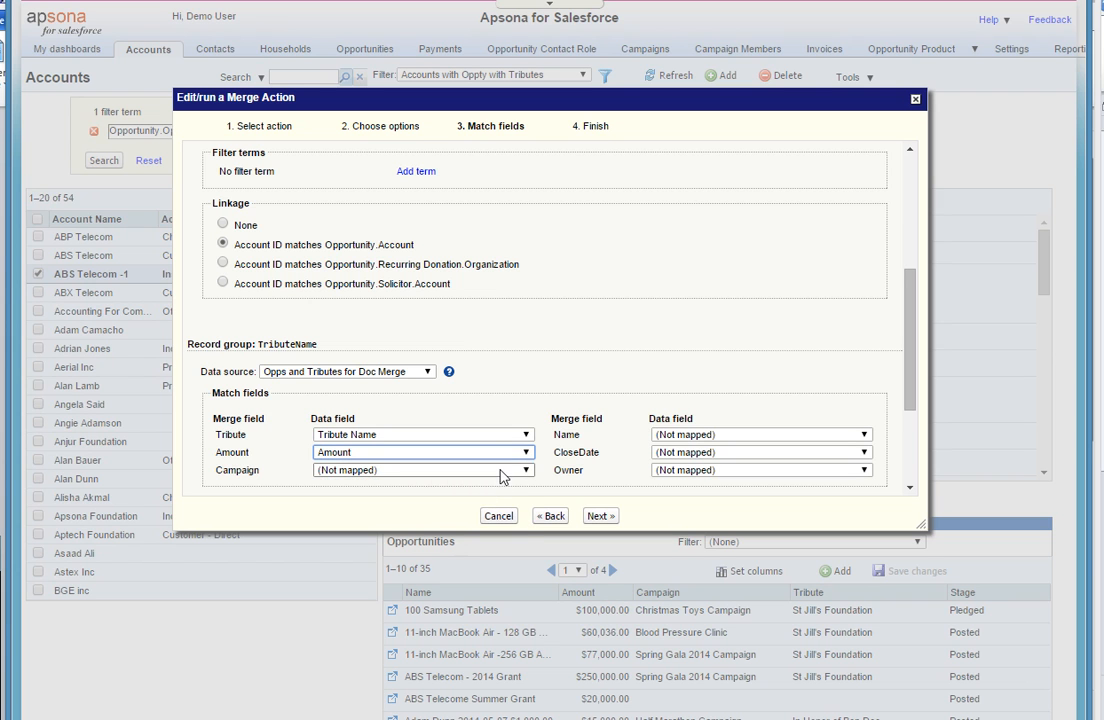
click(524, 470)
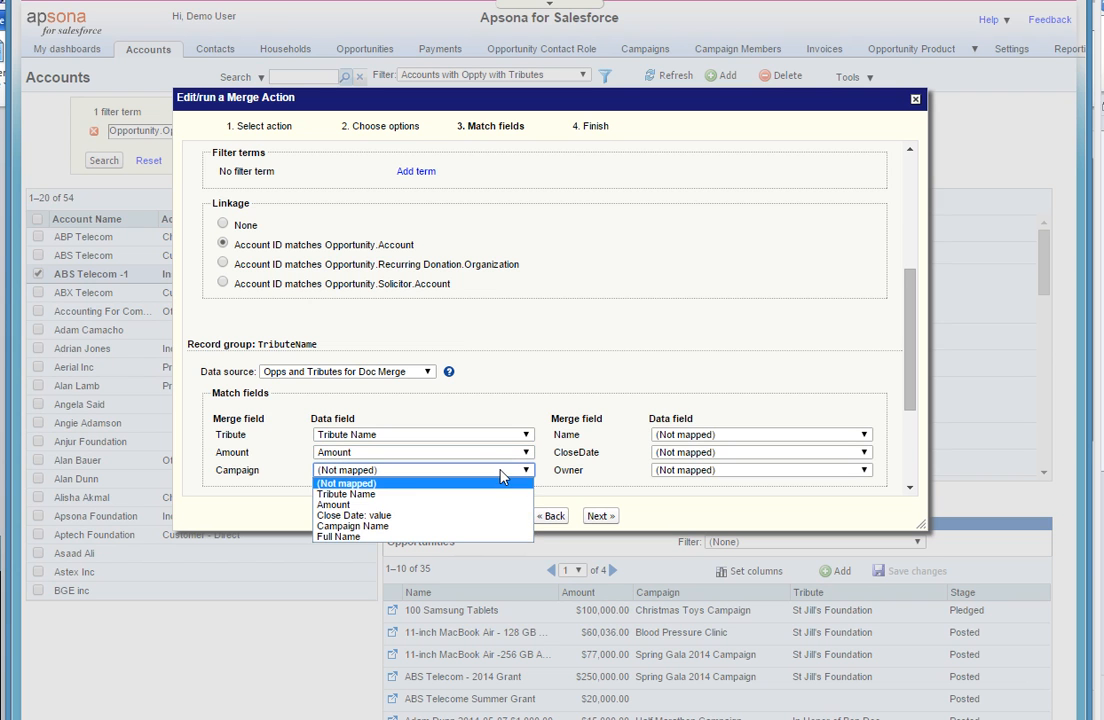
click(500, 526)
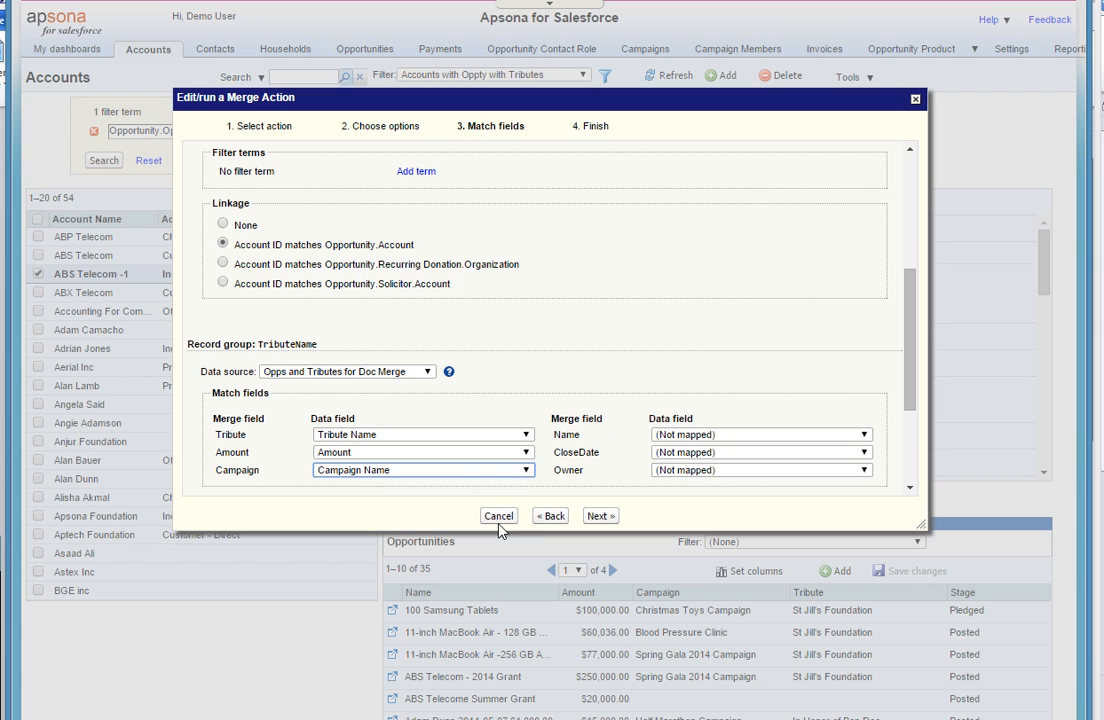
- In the TributeName group, map CloseDate to "Close Date: value" and Owner to Full Name, leaving Name not mapped
click(678, 452)
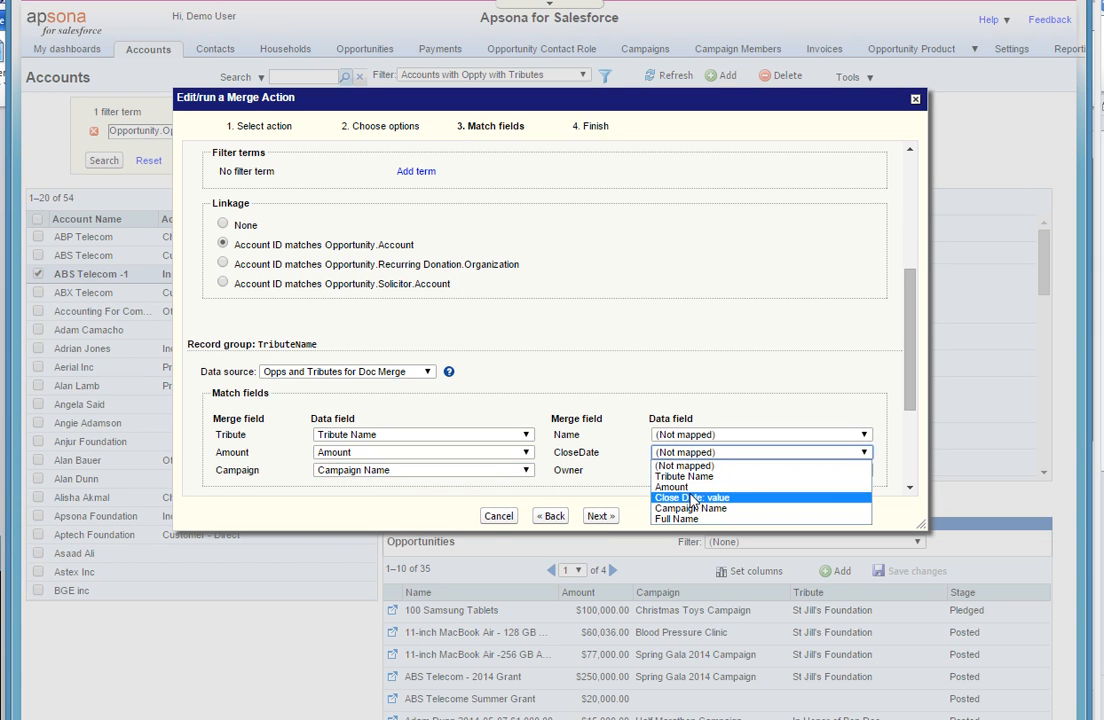
click(690, 497)
click(704, 471)
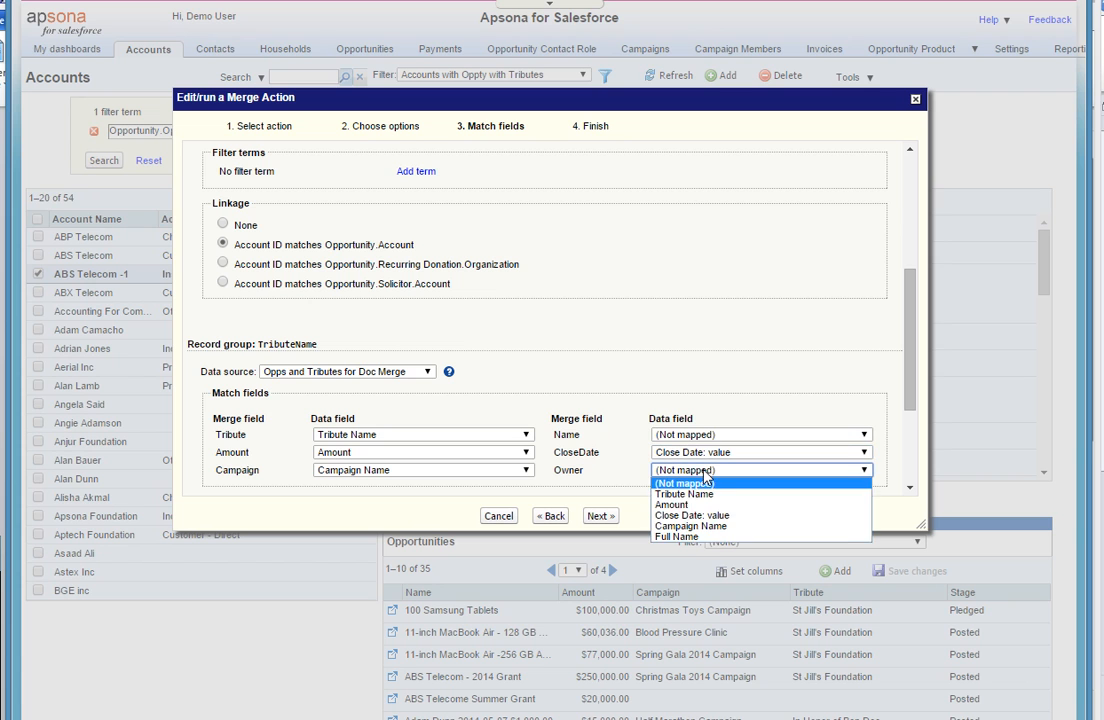
click(716, 536)
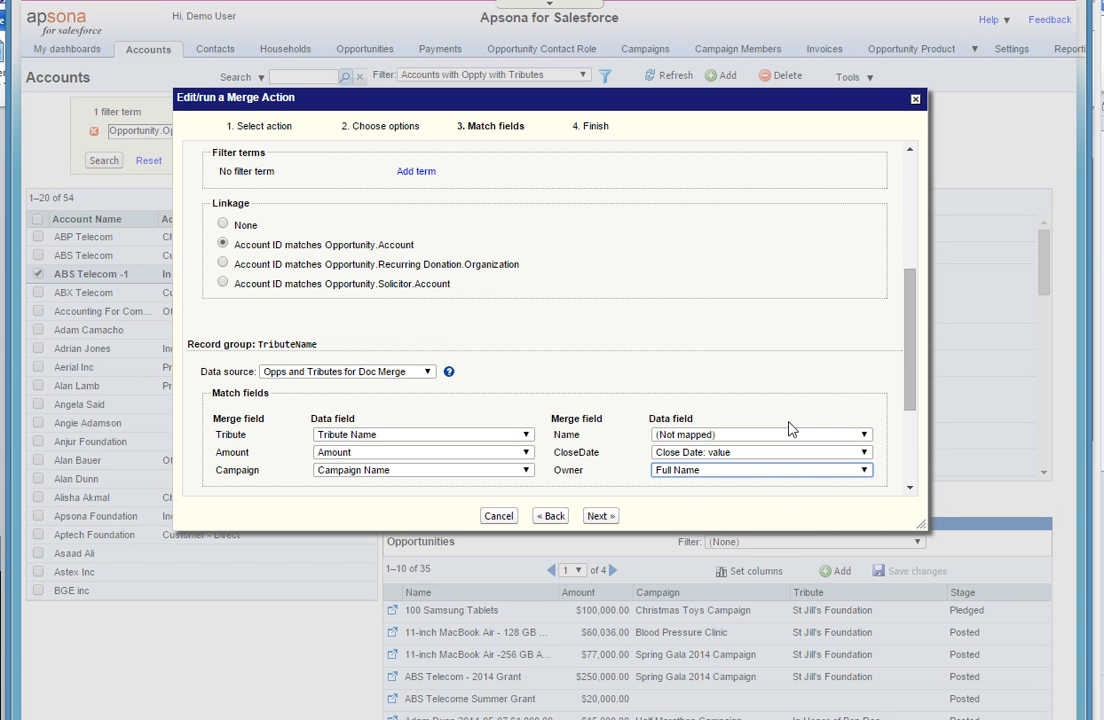
click(747, 436)
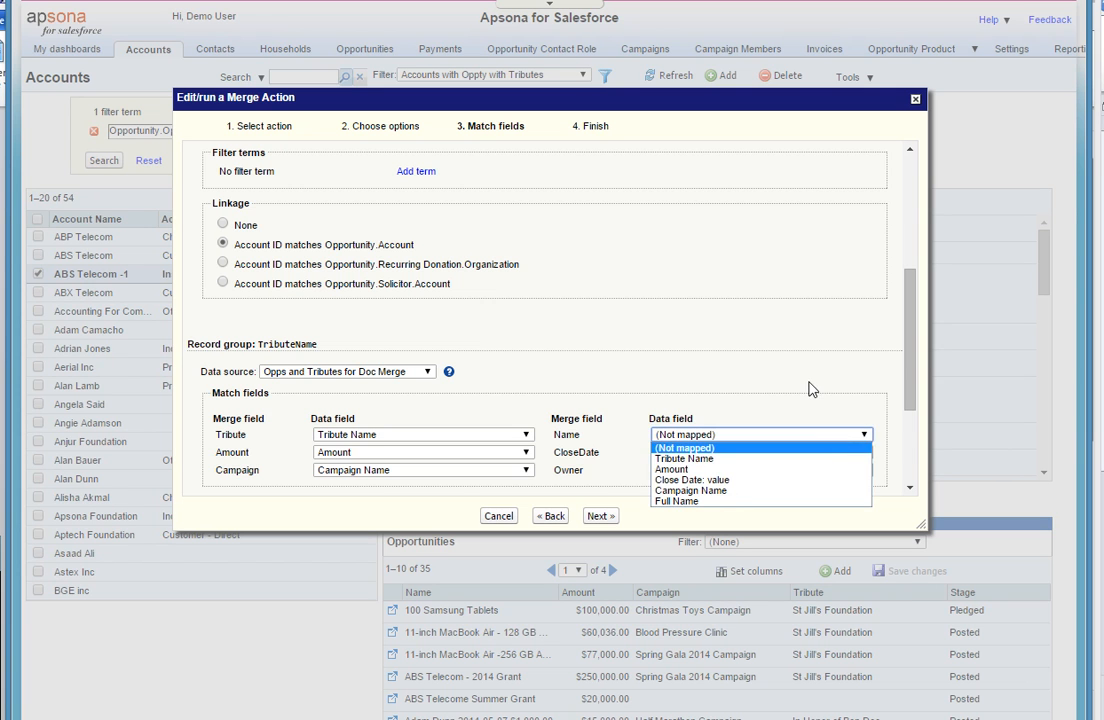
click(828, 388)
- Add a filter term to the TributeName group requiring the year of the opportunity's Close Date to equal 2014
drag(921, 369, 919, 439)
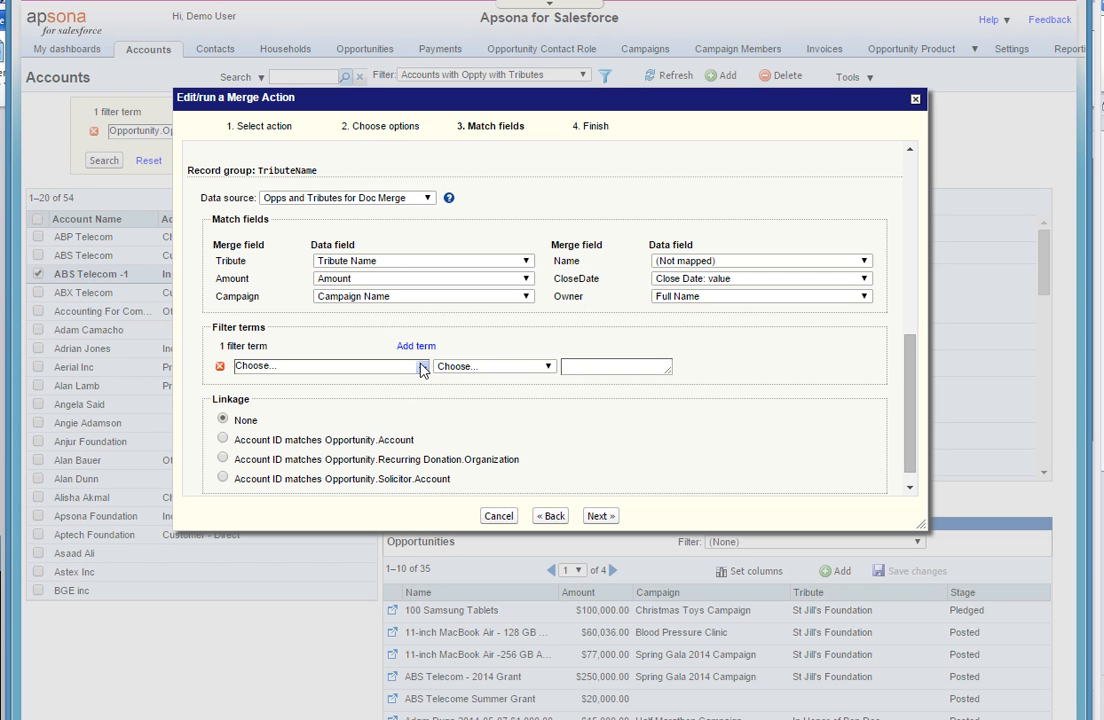
click(422, 367)
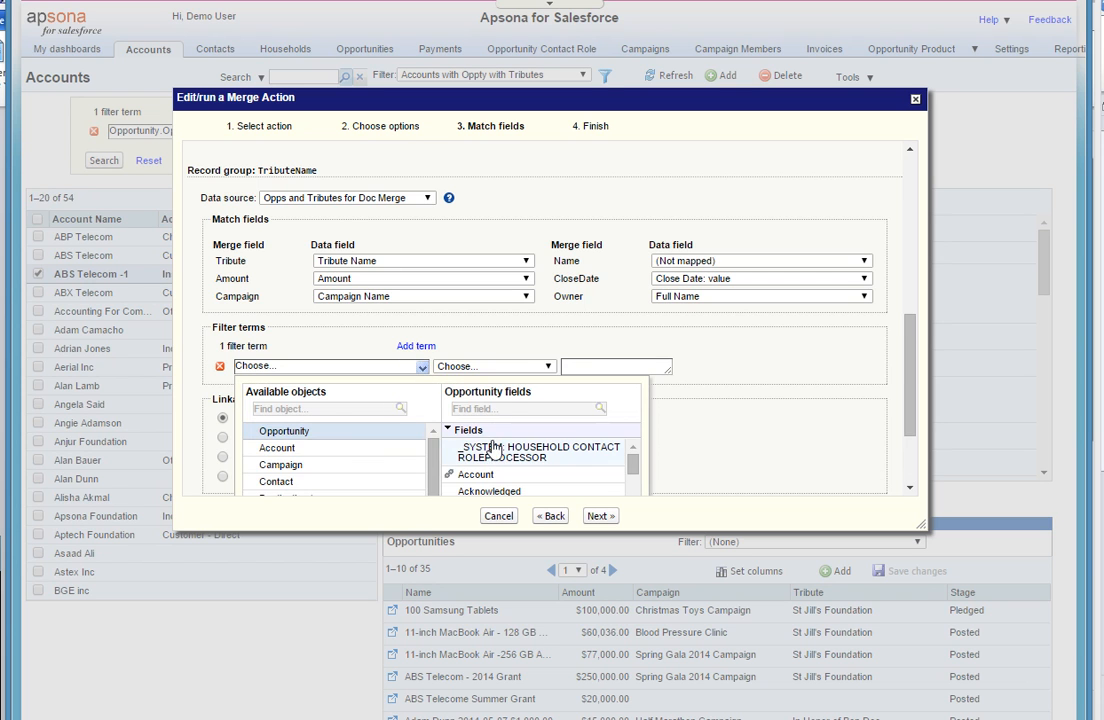
click(511, 406)
text(clo)
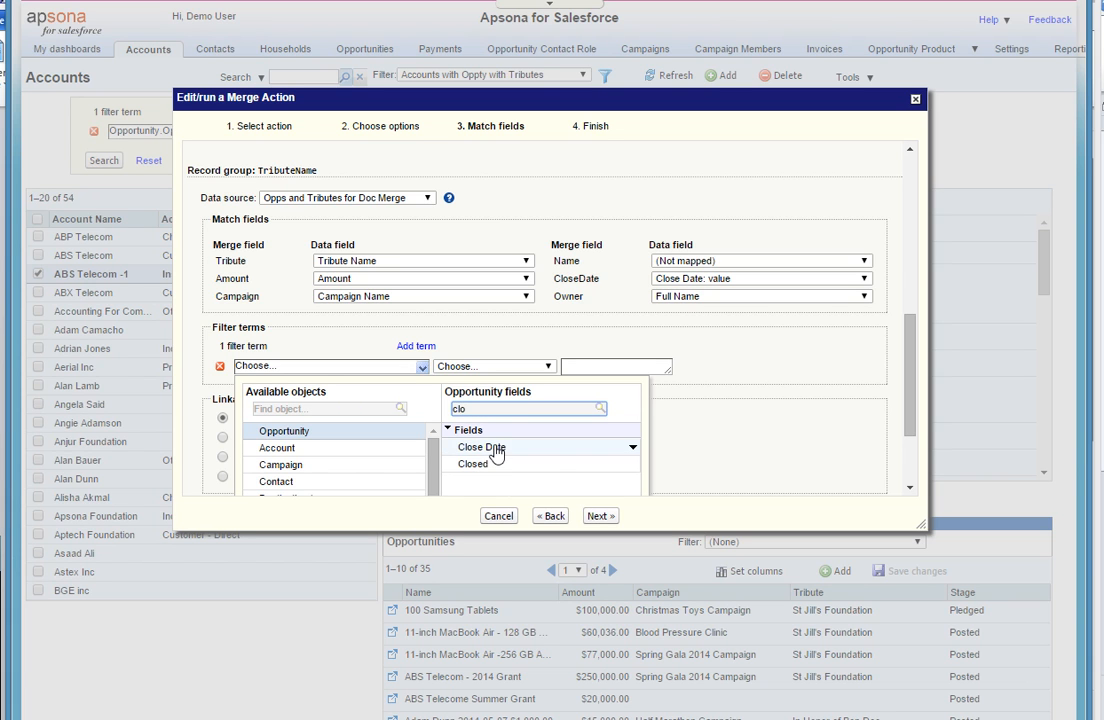
click(493, 447)
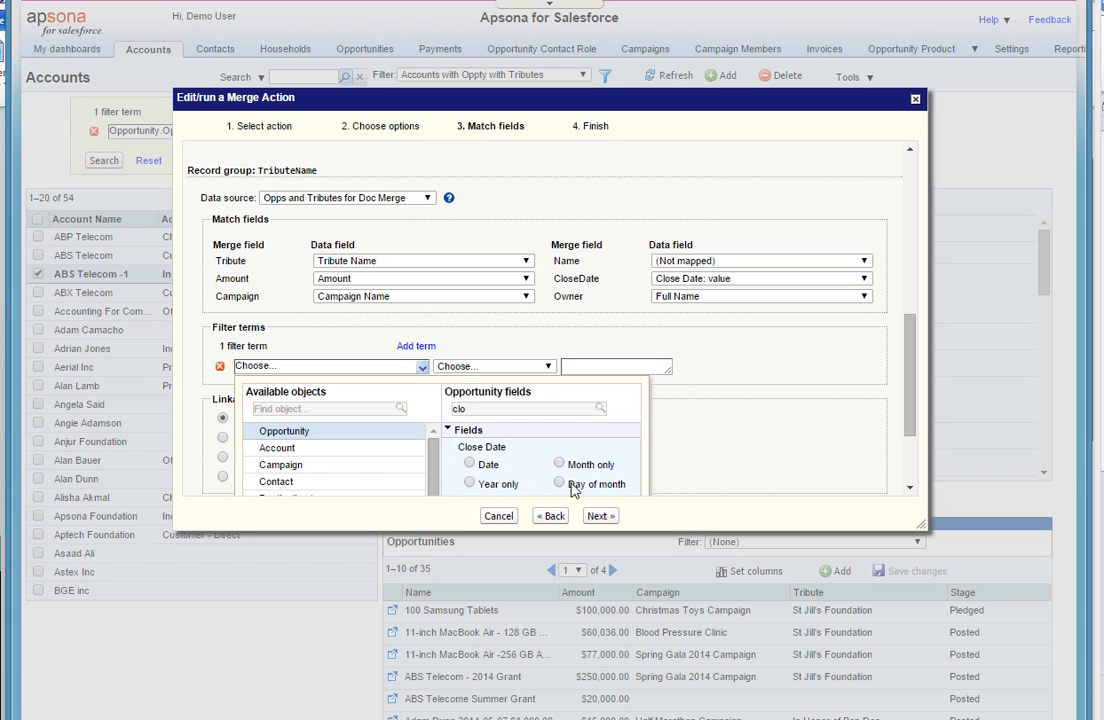
click(470, 484)
click(617, 368)
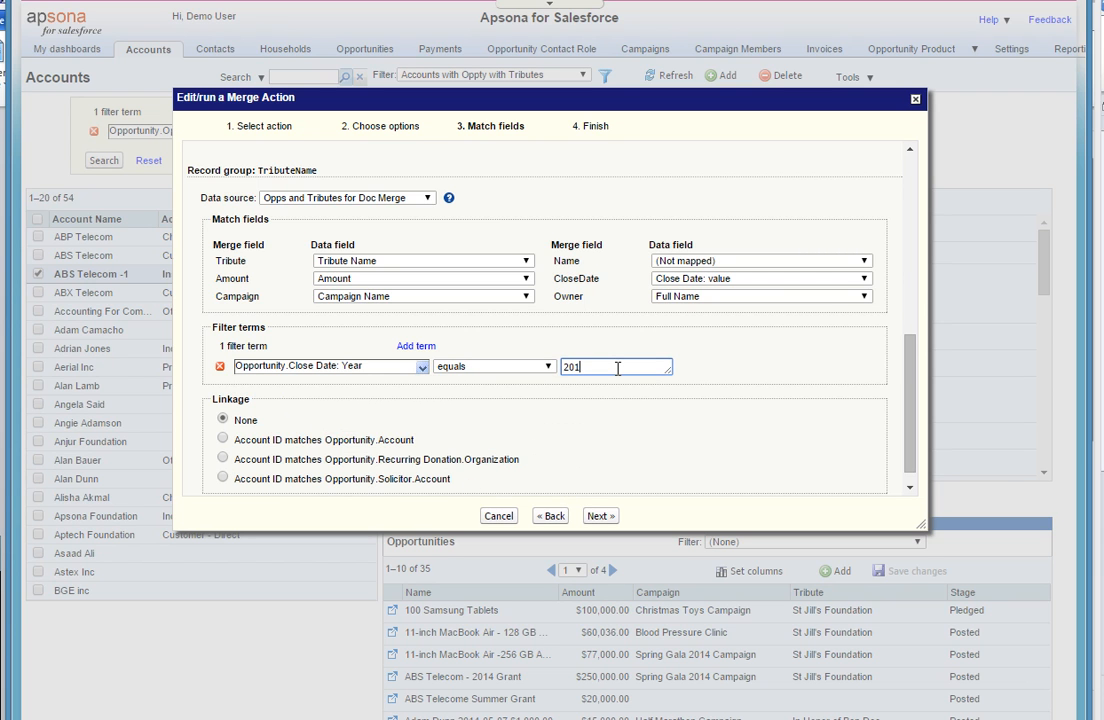
text(2014)
- Set the TributeName linkage to Account ID matches Opportunity.Account and proceed to the Finish stage of the merge
click(223, 439)
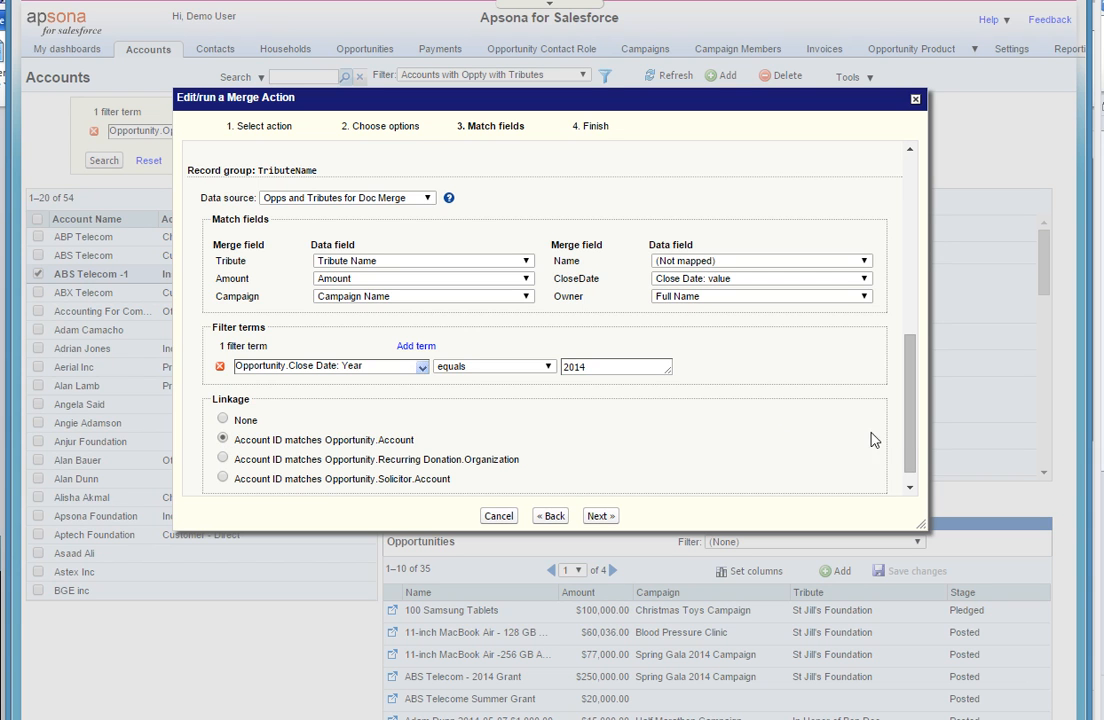
scroll(913, 465, down, 1)
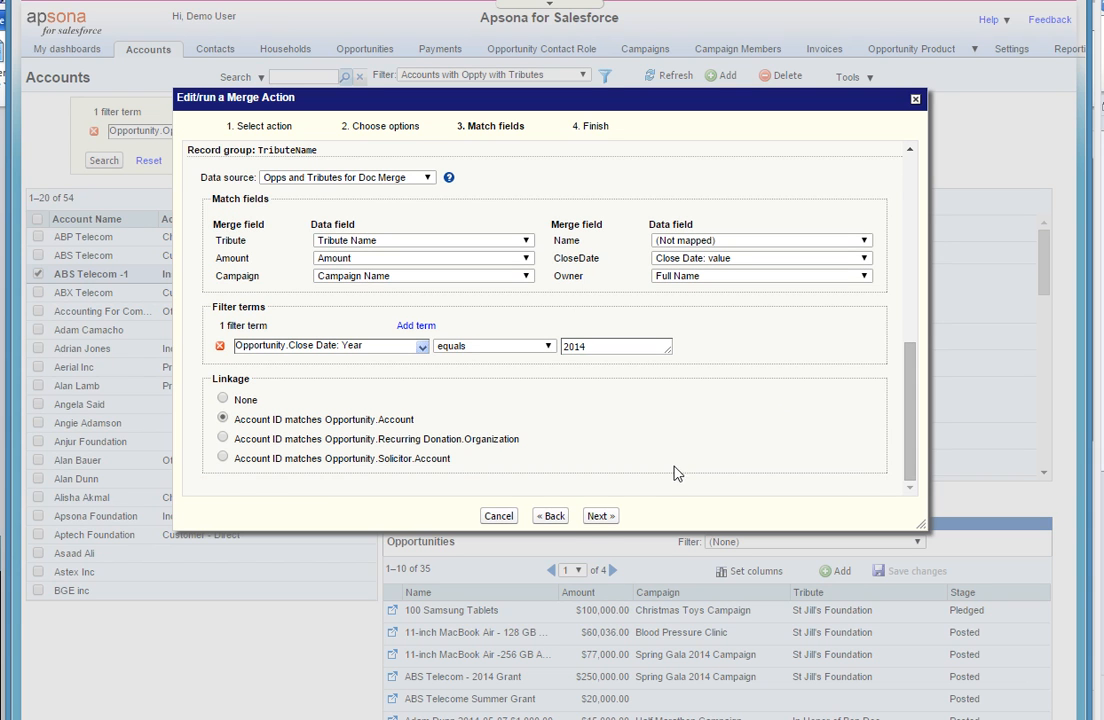
click(599, 516)
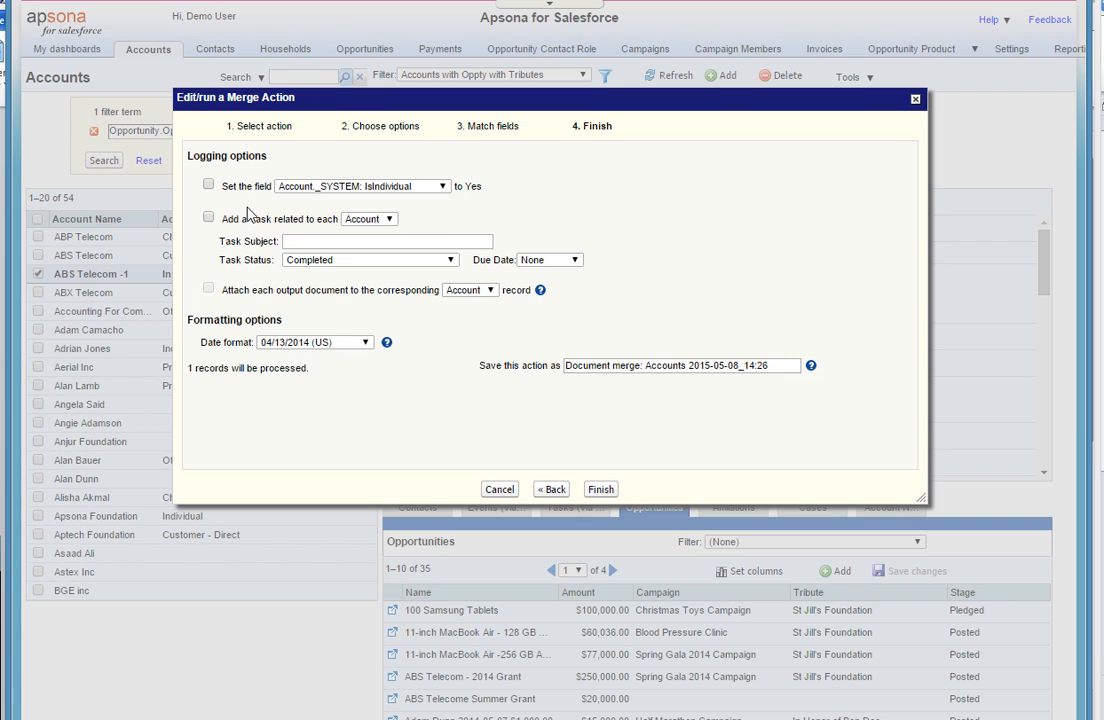
click(440, 186)
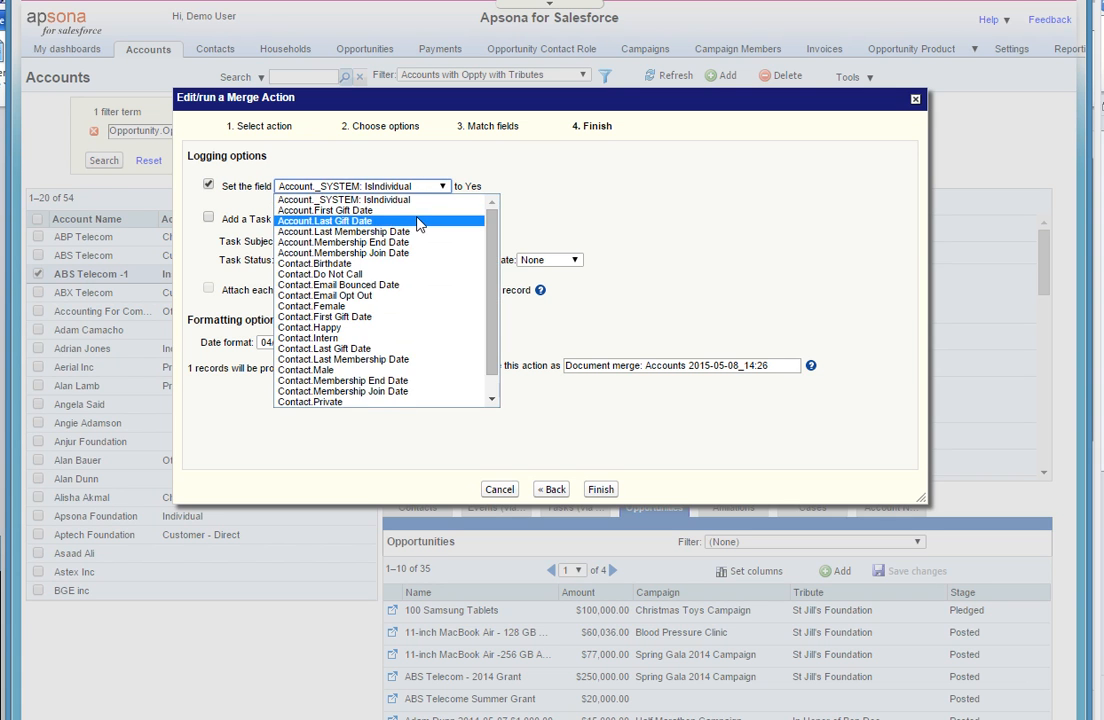
click(420, 221)
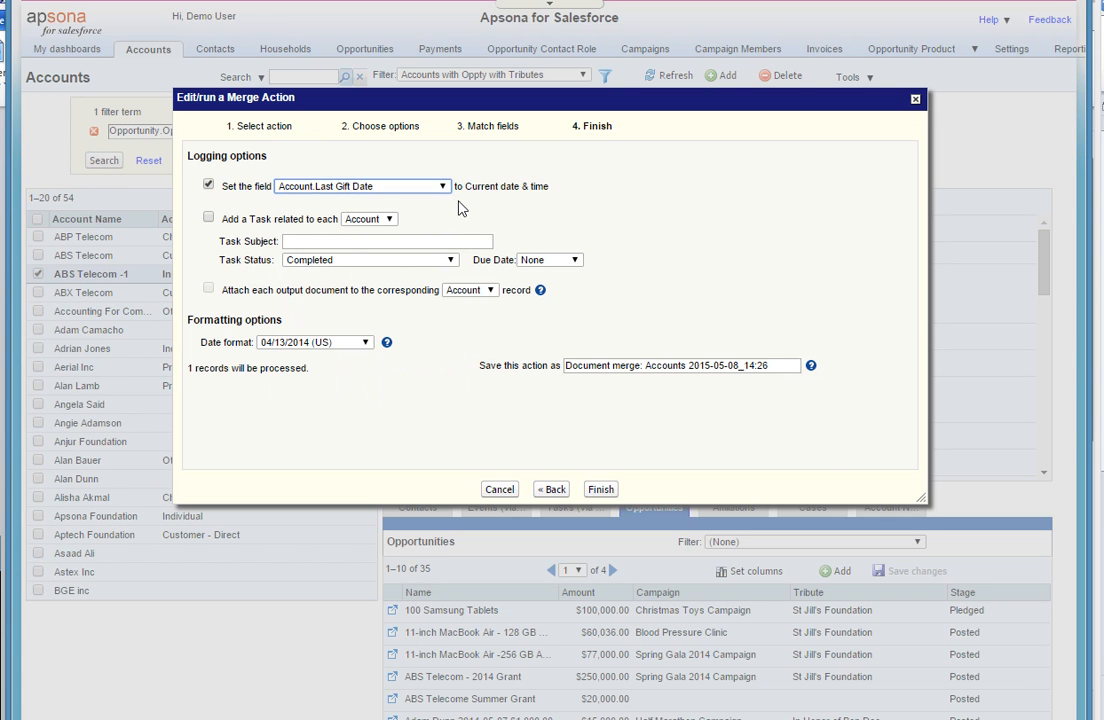
click(208, 185)
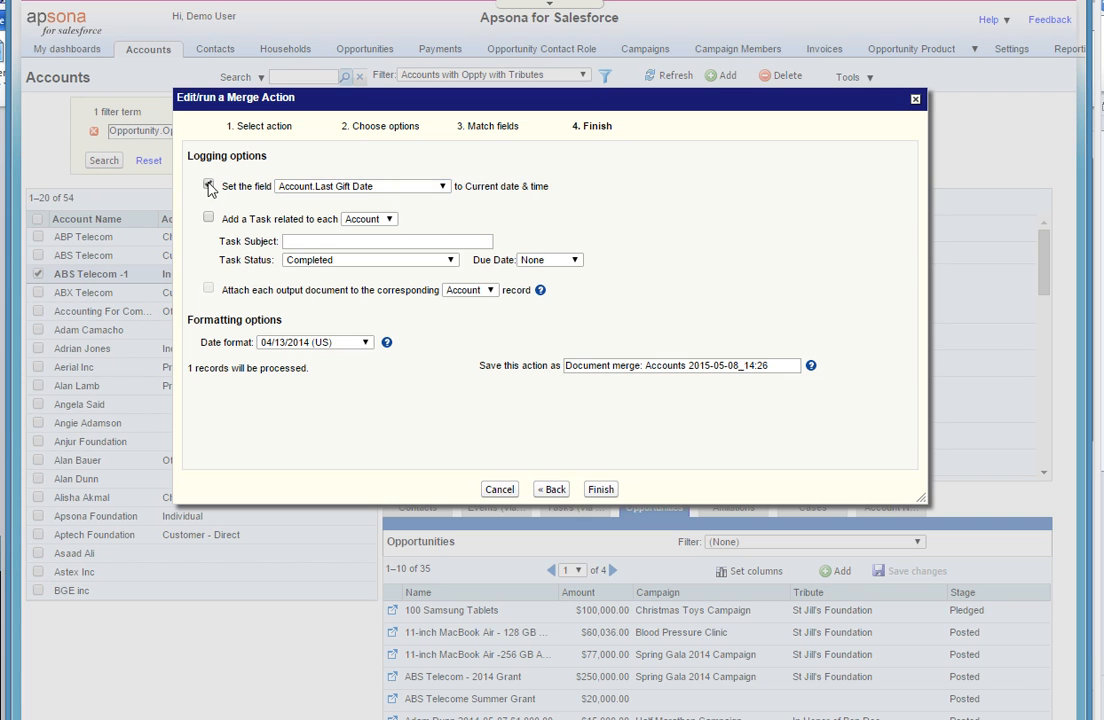
click(208, 218)
click(375, 219)
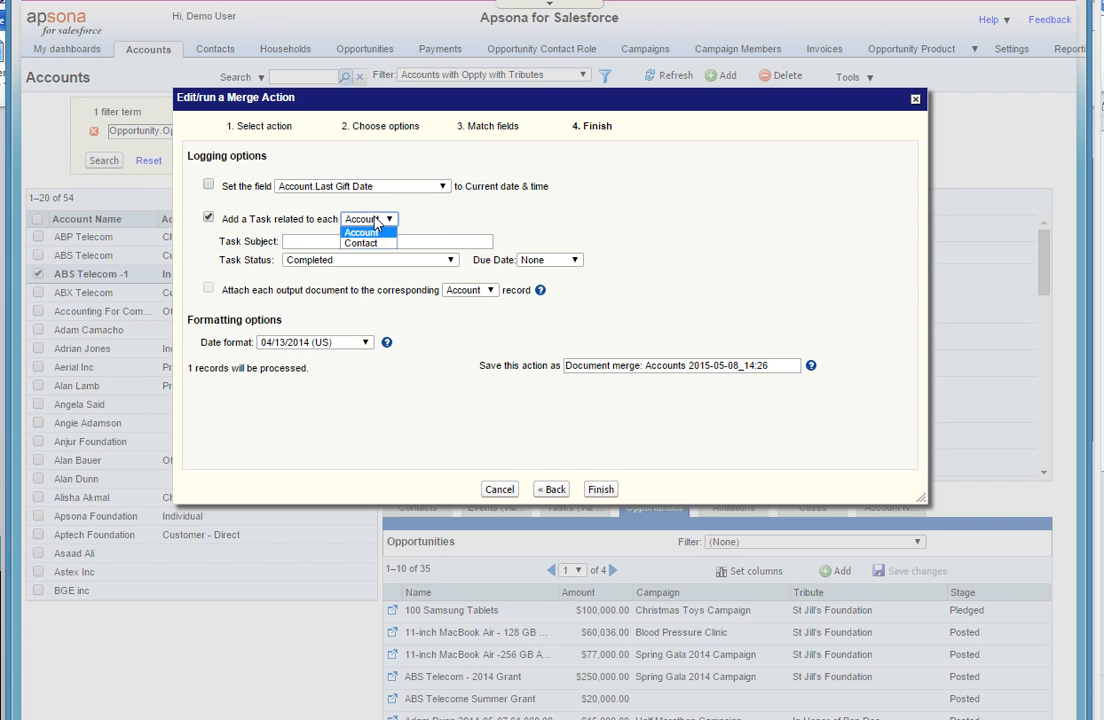
click(208, 220)
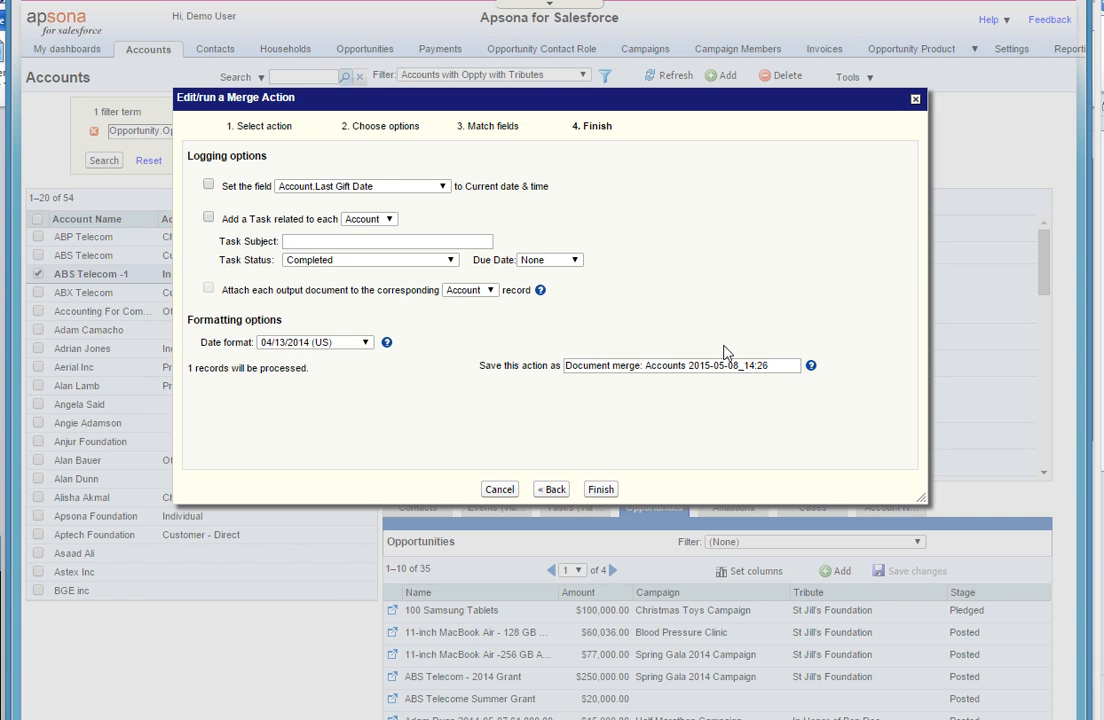
- Set the name for saving the merge action to "Summary of Opps and Tributes"
click(772, 361)
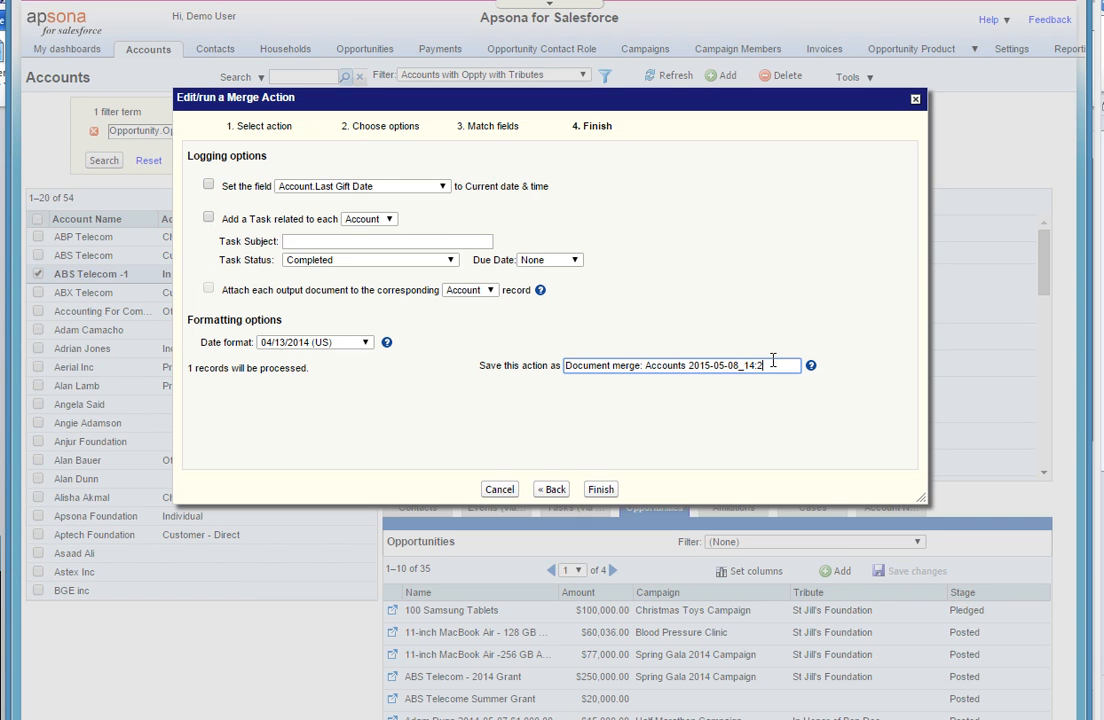
key(BackSpace)
key(BackSpace)
key(BackSpace)
key(BackSpace)
key(BackSpace)
key(BackSpace)
key(BackSpace)
key(BackSpace)
key(BackSpace)
key(BackSpace)
key(BackSpace)
key(BackSpace)
key(BackSpace)
key(BackSpace)
key(BackSpace)
key(BackSpace)
key(BackSpace)
key(BackSpace)
key(BackSpace)
key(BackSpace)
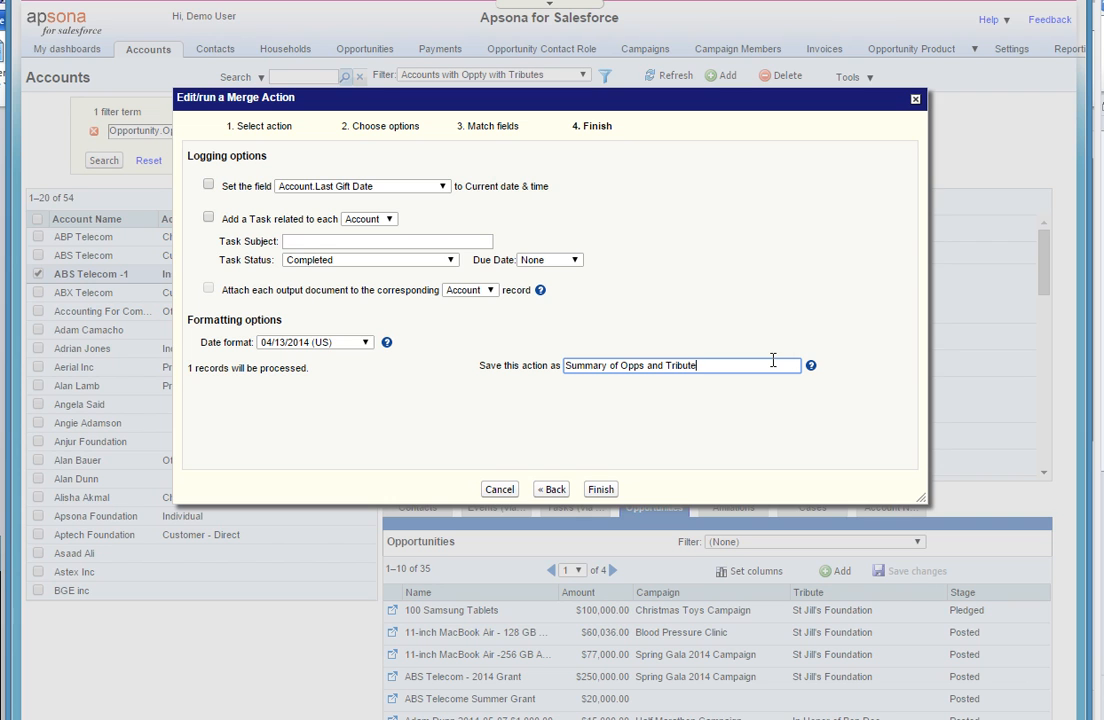
- Run the merge action, open the downloaded summary in Microsoft Word and enable editing
click(602, 490)
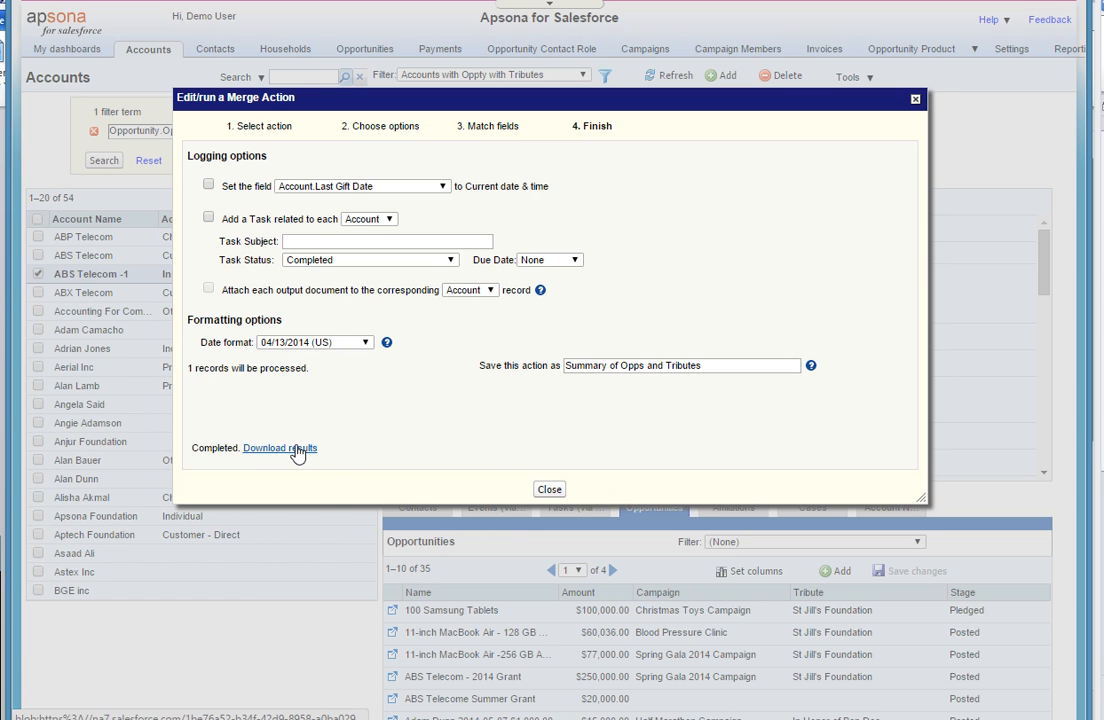
click(280, 448)
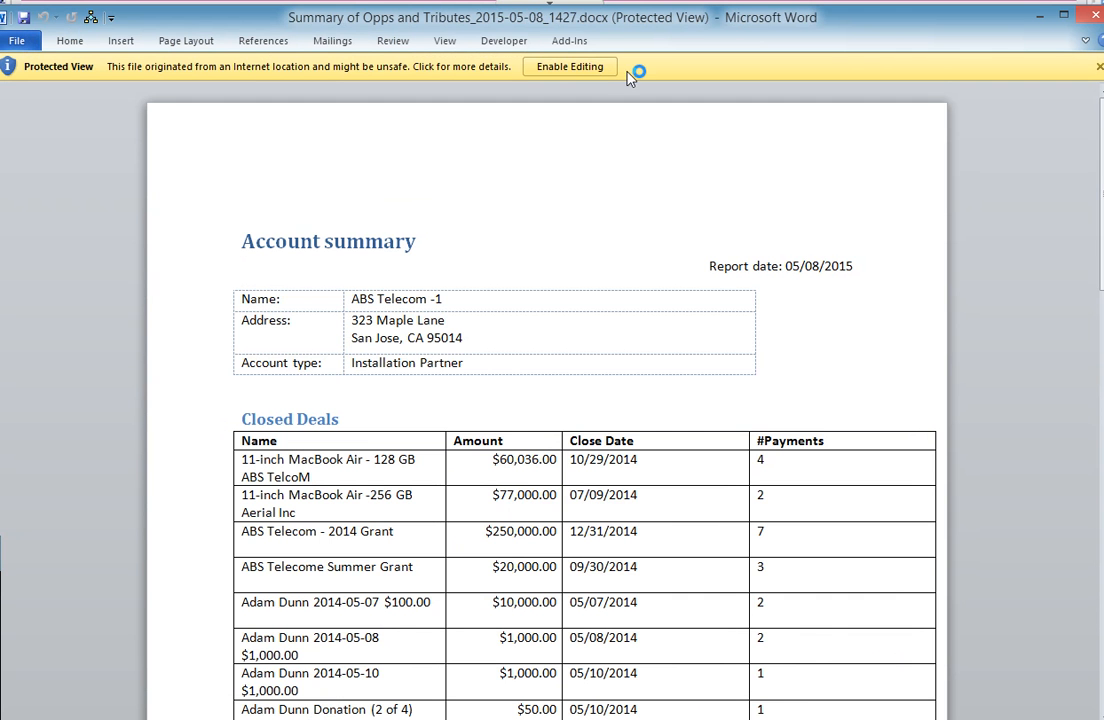
click(601, 70)
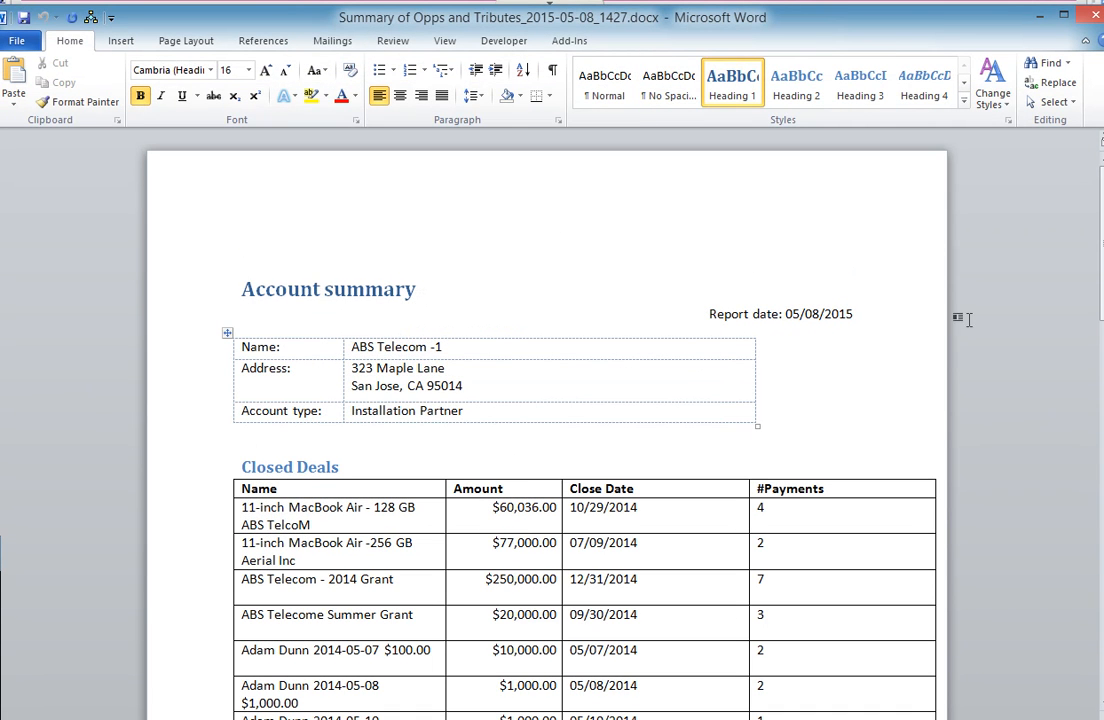
- Review the Closed Deals and Opportunities with Tributes tables in the merged summary, and close the document and the merge dialog
drag(1099, 195, 1099, 214)
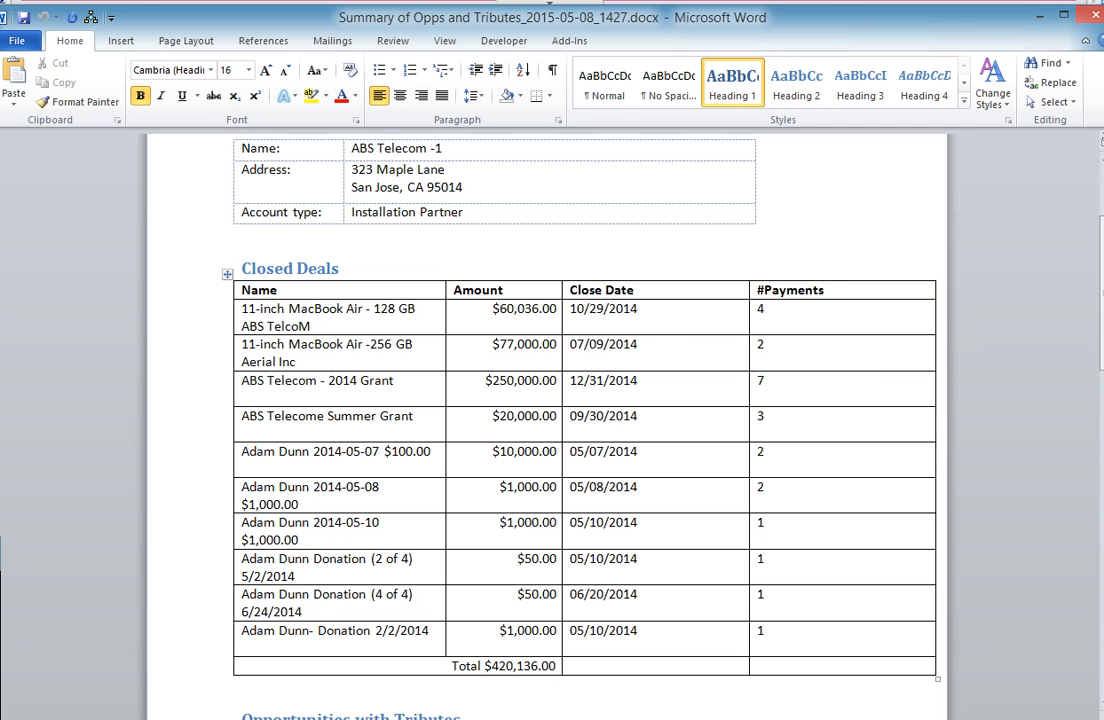
drag(1101, 306, 1101, 443)
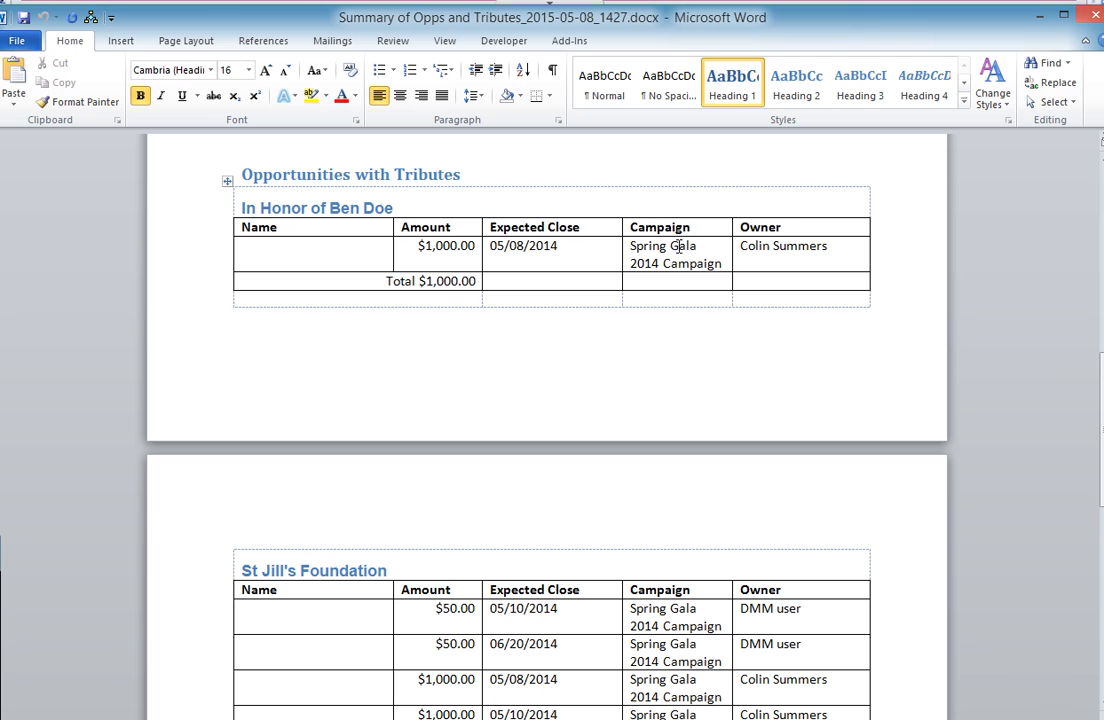
drag(1101, 394, 1101, 343)
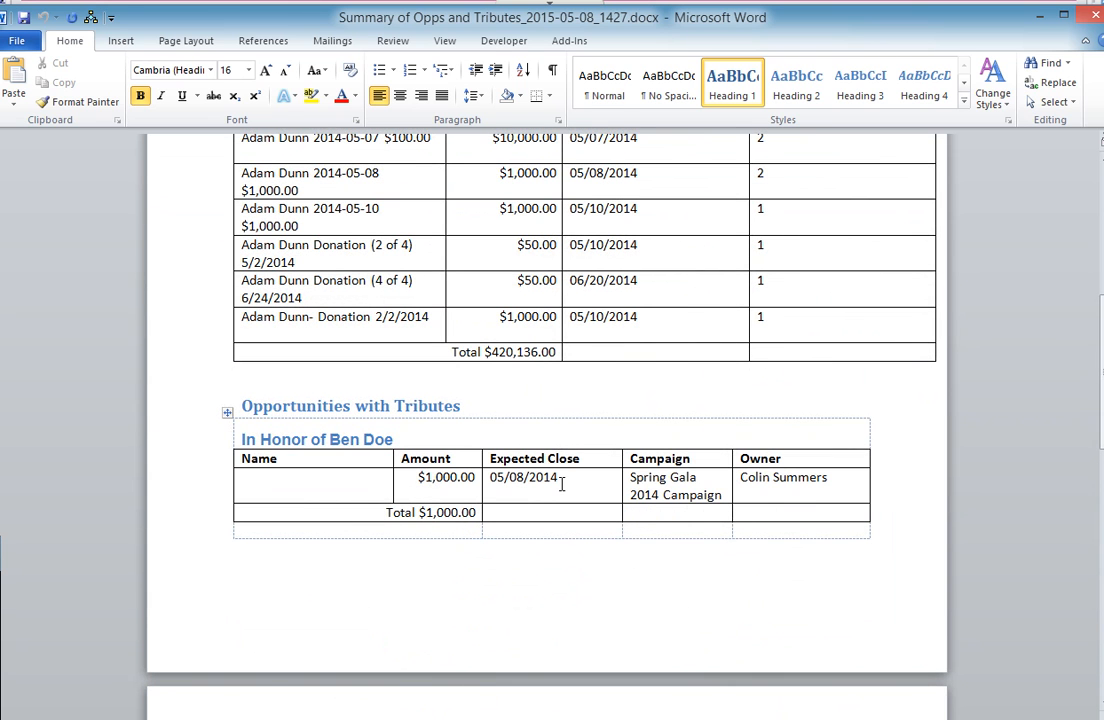
drag(1101, 365, 1101, 471)
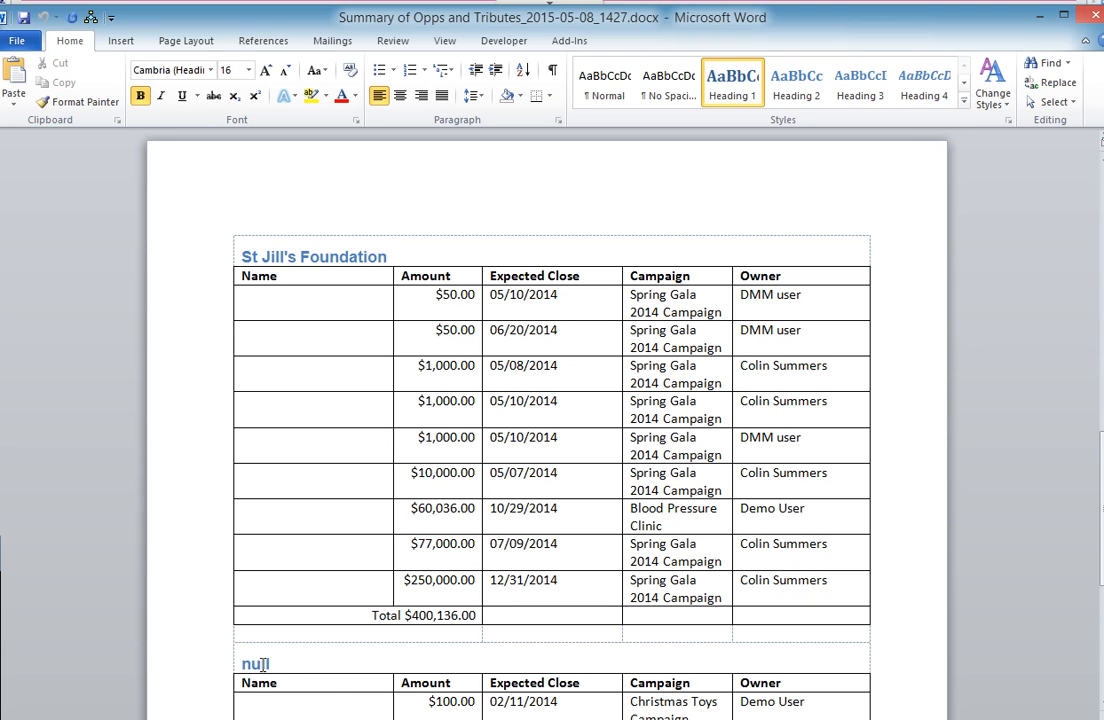
drag(1098, 470, 1092, 315)
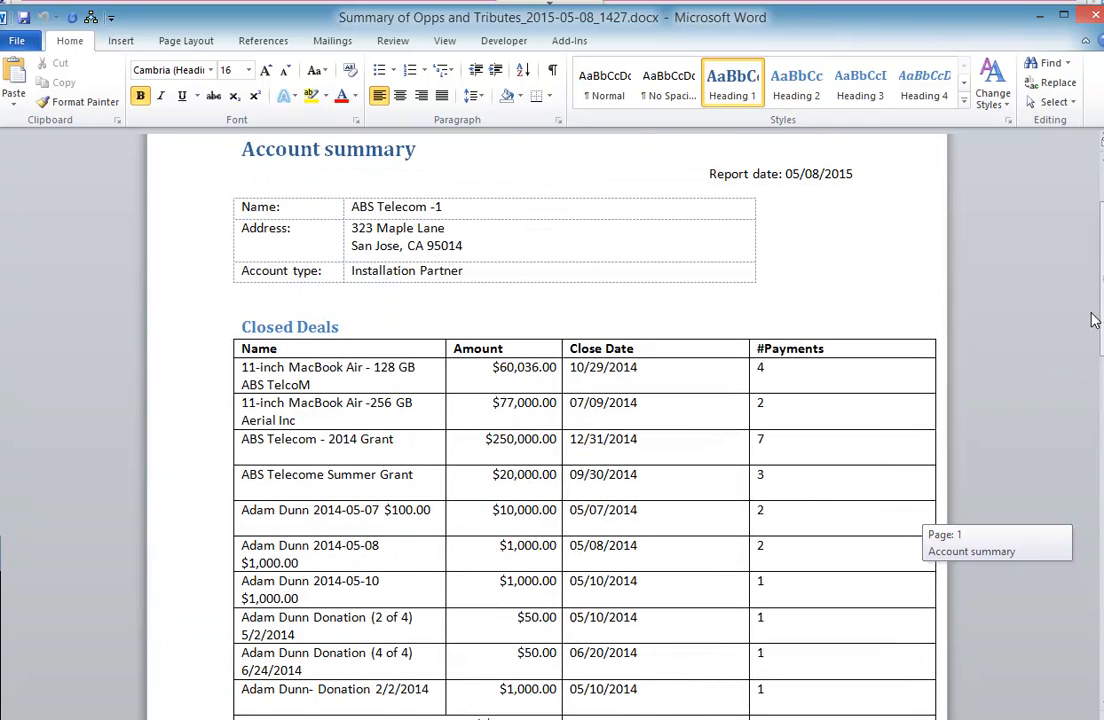
click(1090, 22)
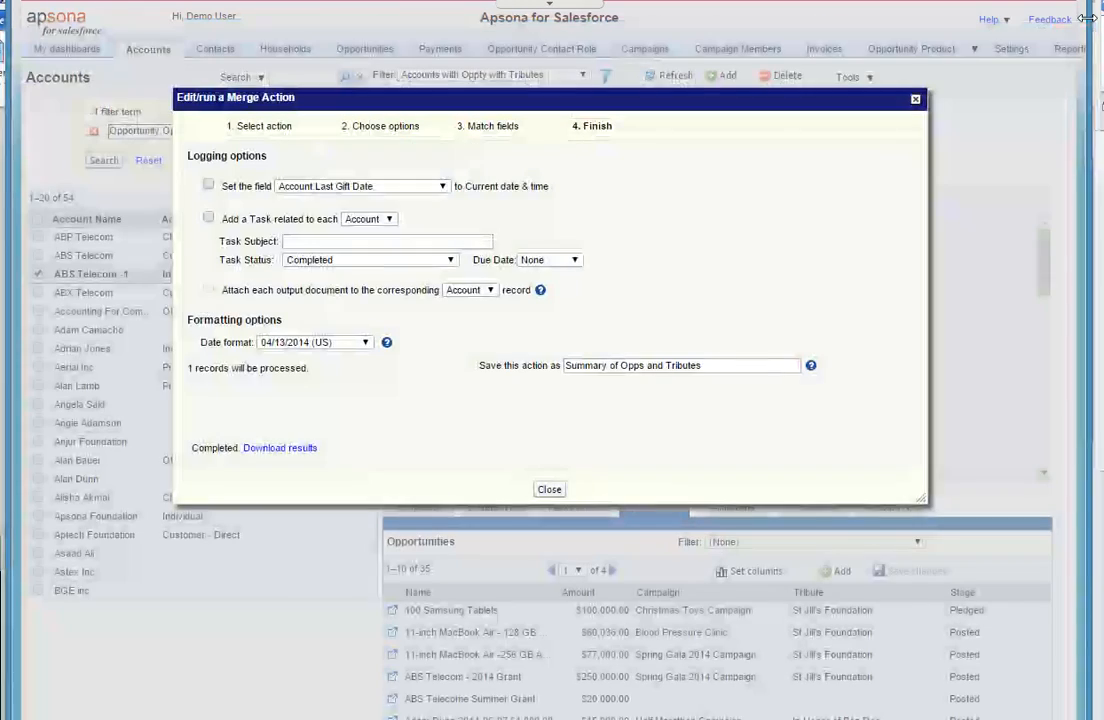
click(551, 490)
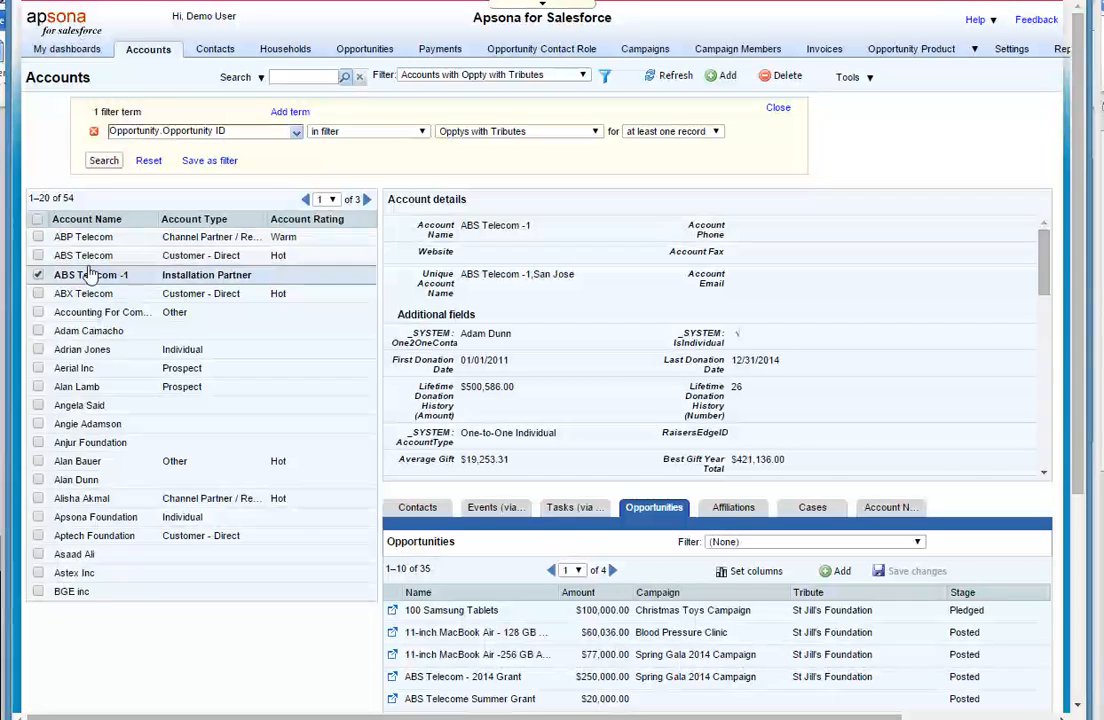
click(848, 77)
click(866, 179)
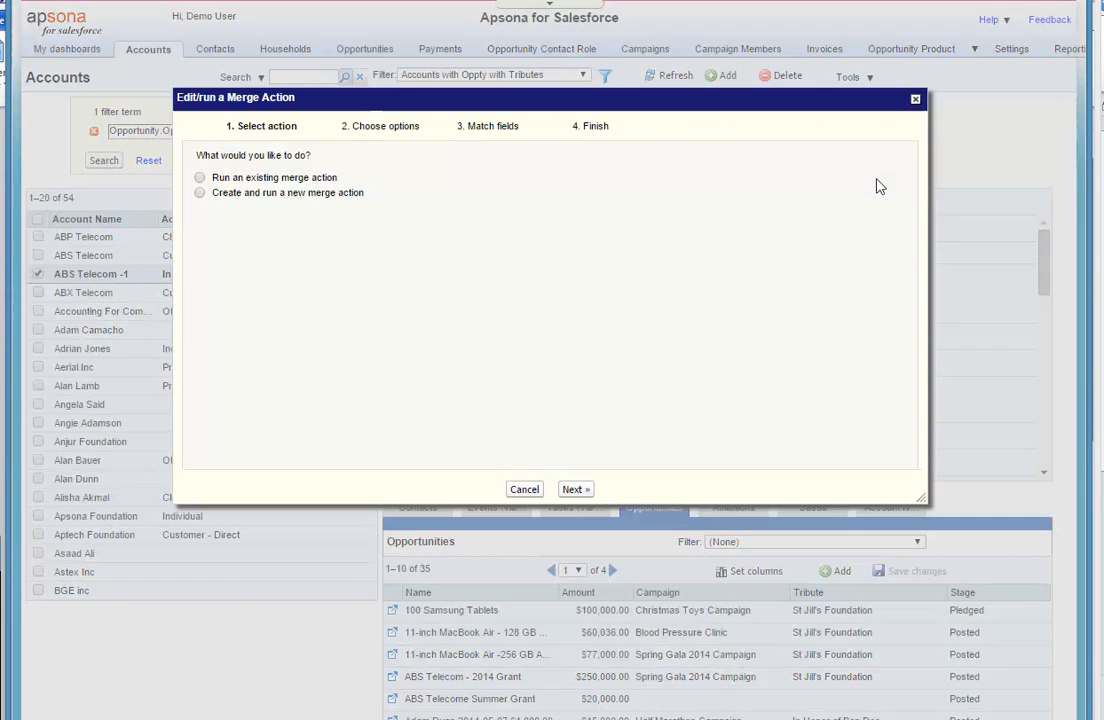
click(200, 178)
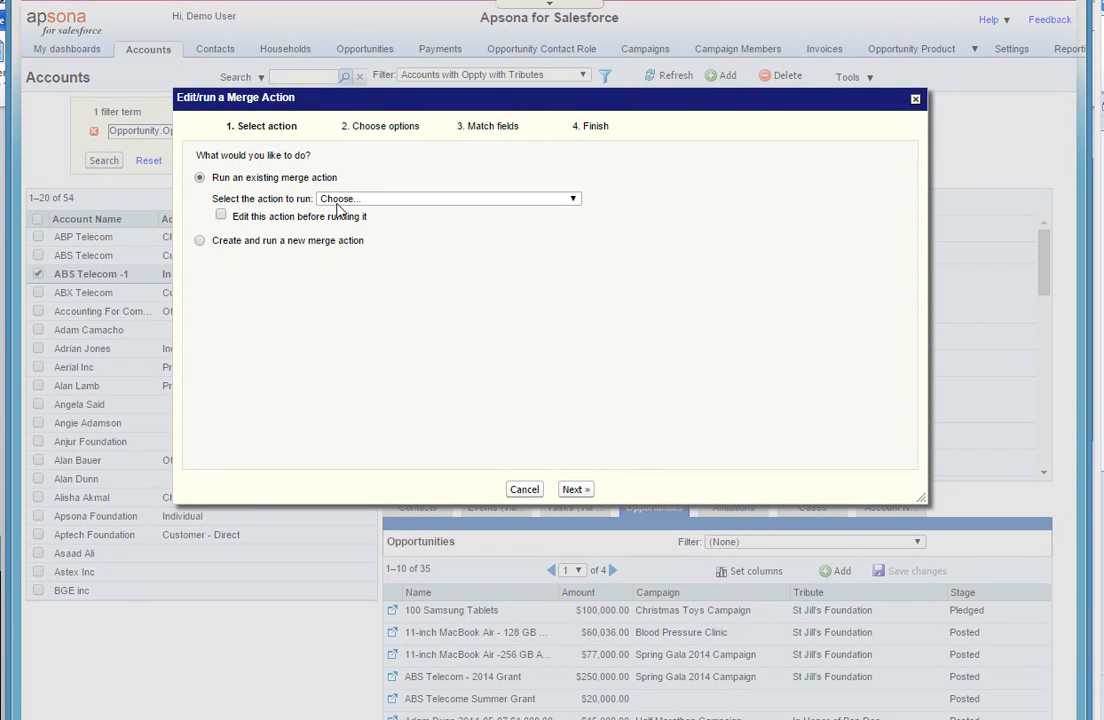
click(221, 217)
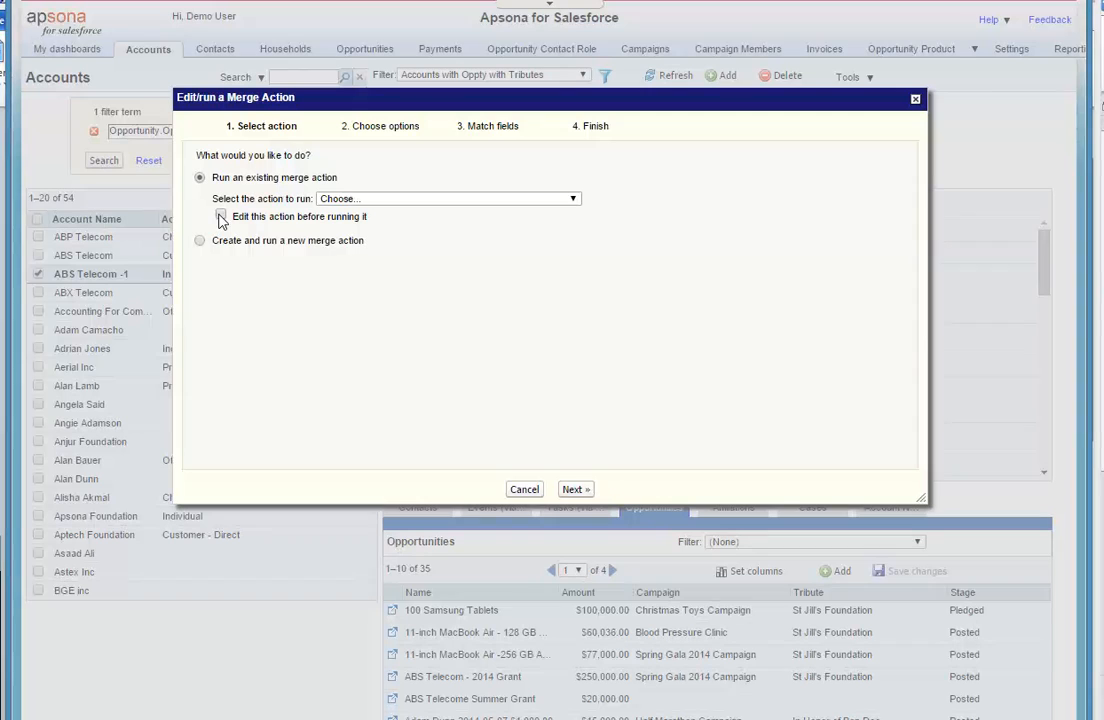
click(405, 202)
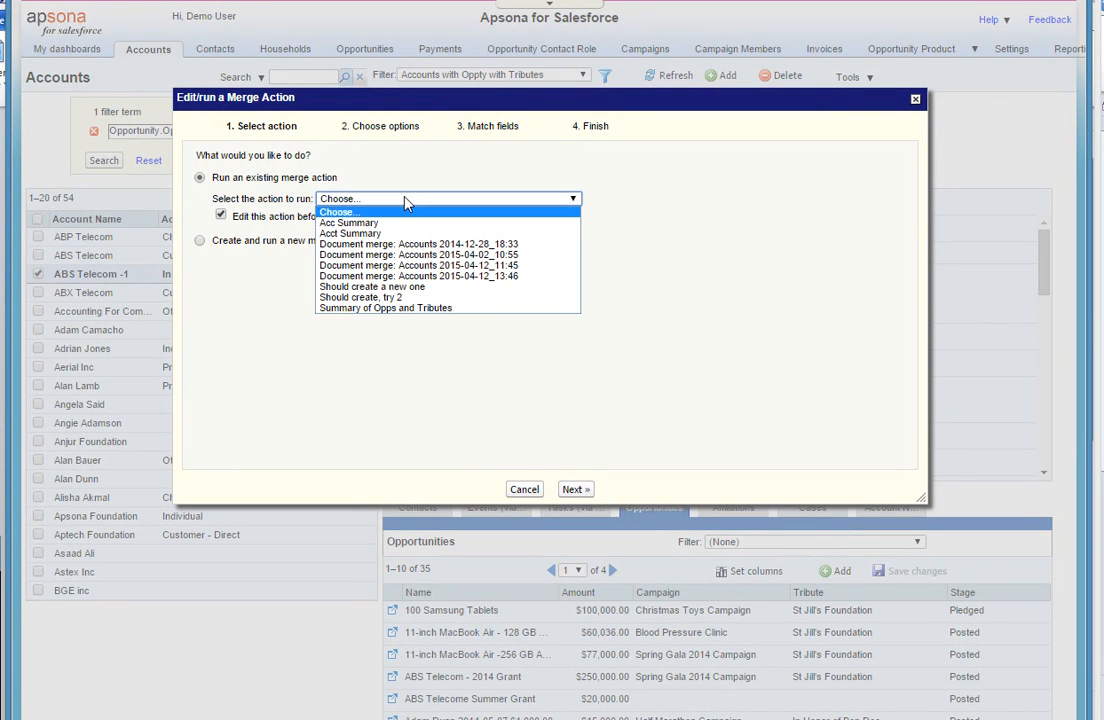
click(449, 311)
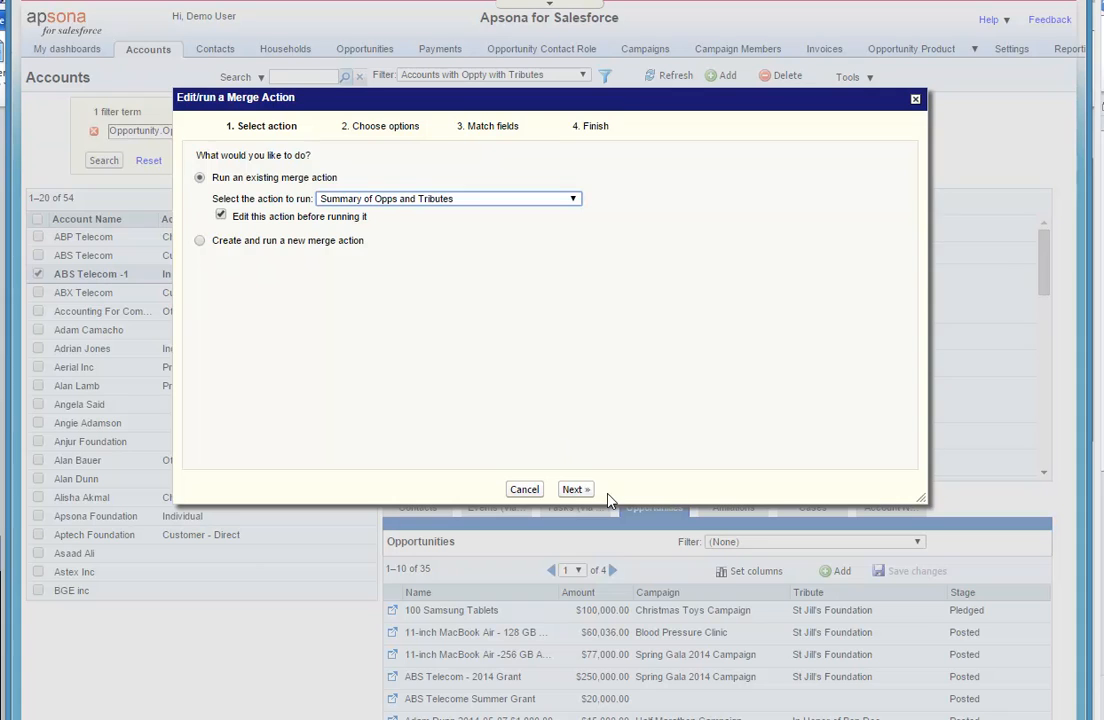
click(576, 489)
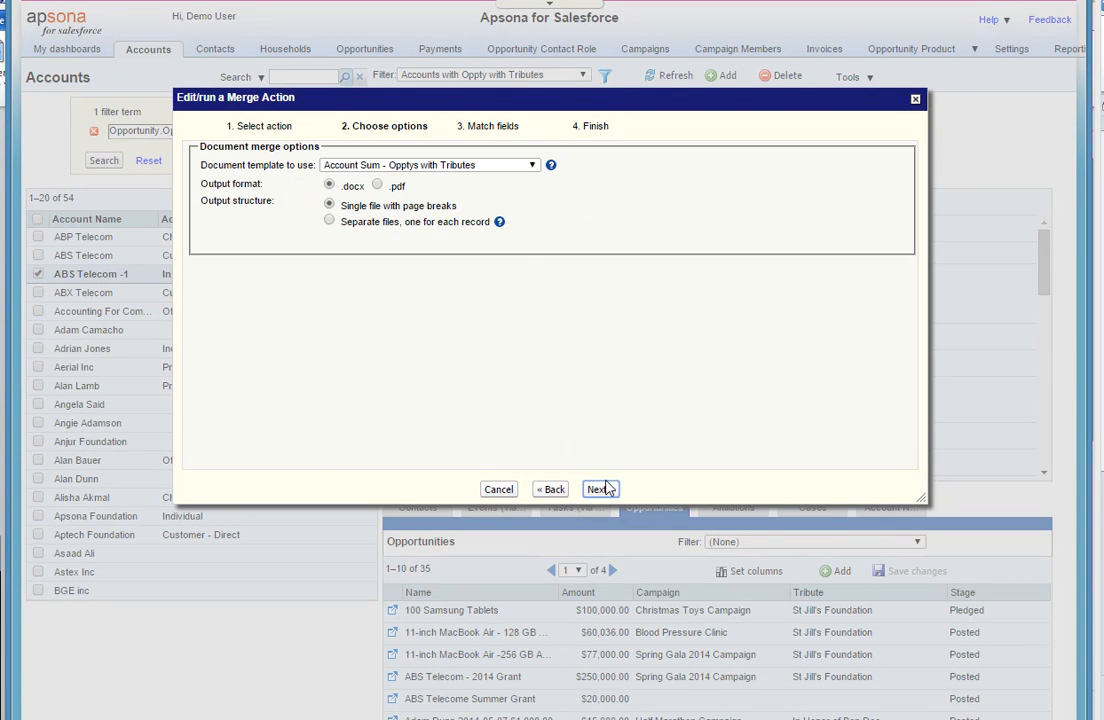
click(603, 489)
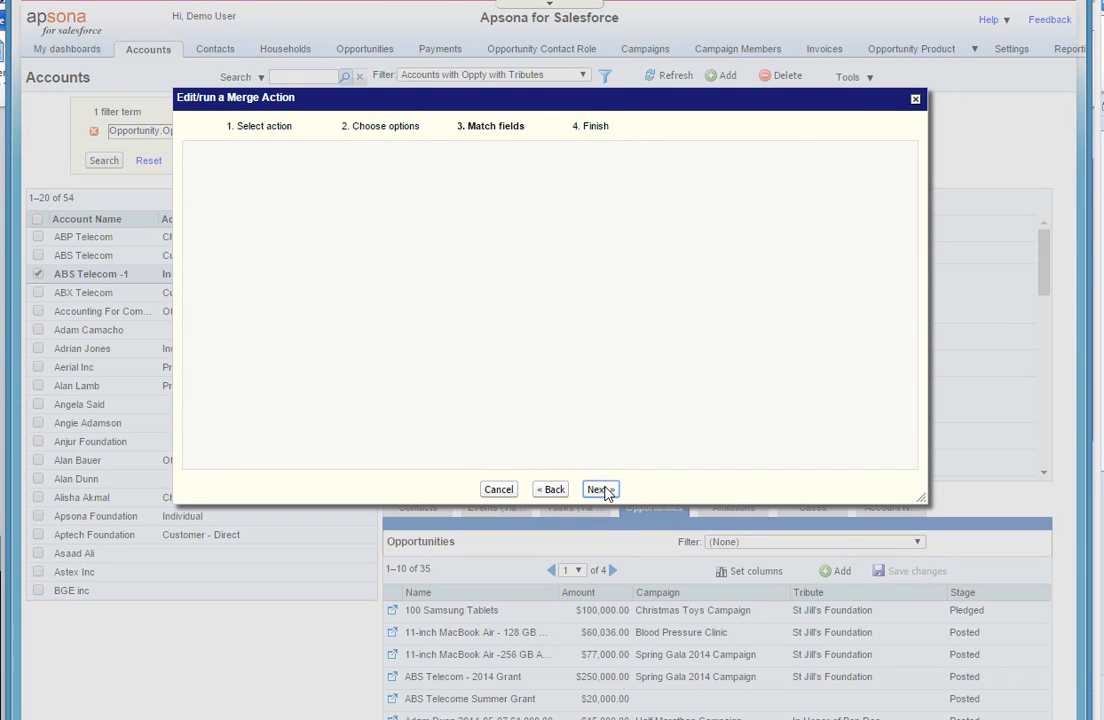
drag(912, 252, 912, 385)
right_click(872, 390)
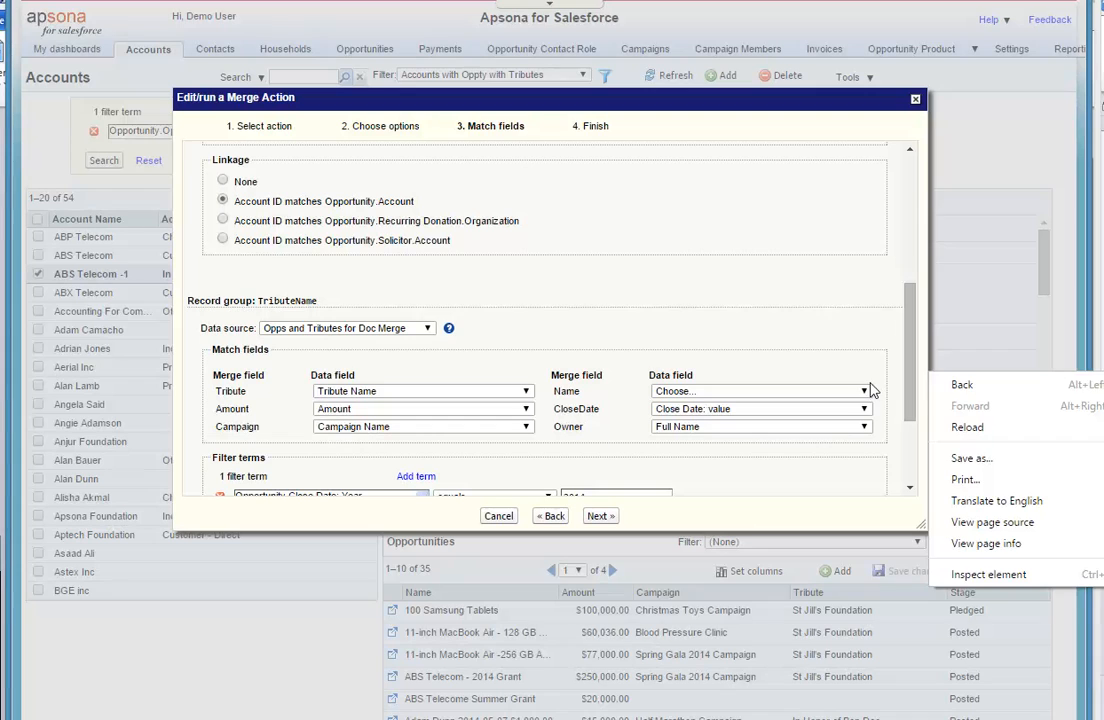
click(865, 392)
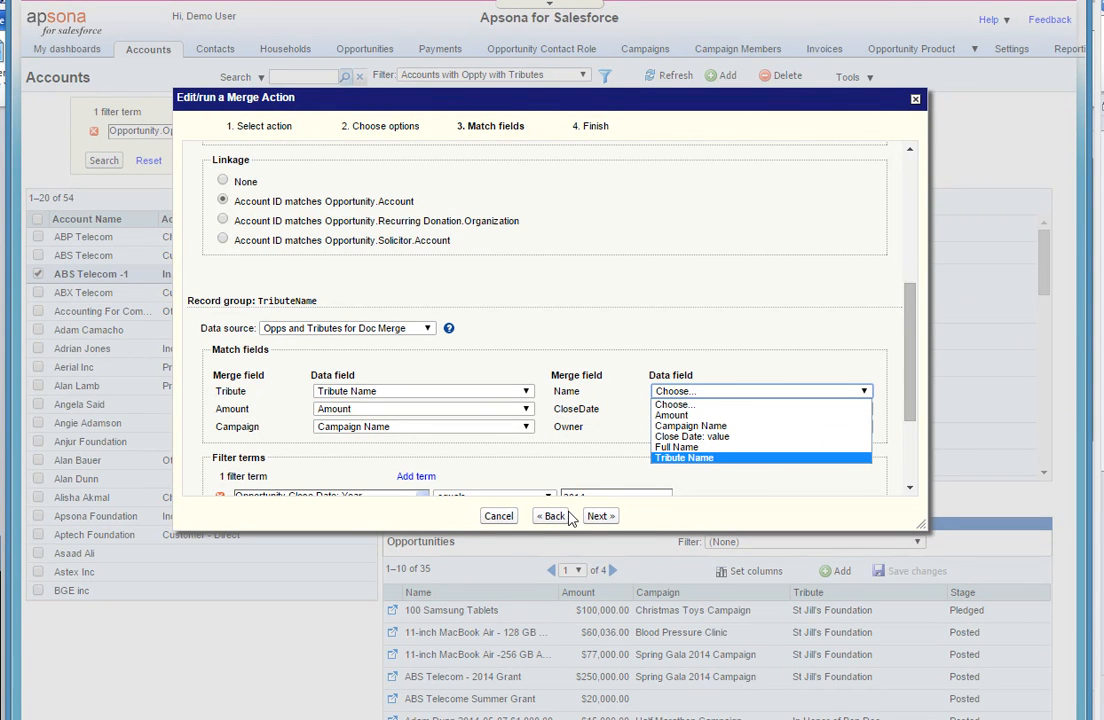
click(498, 515)
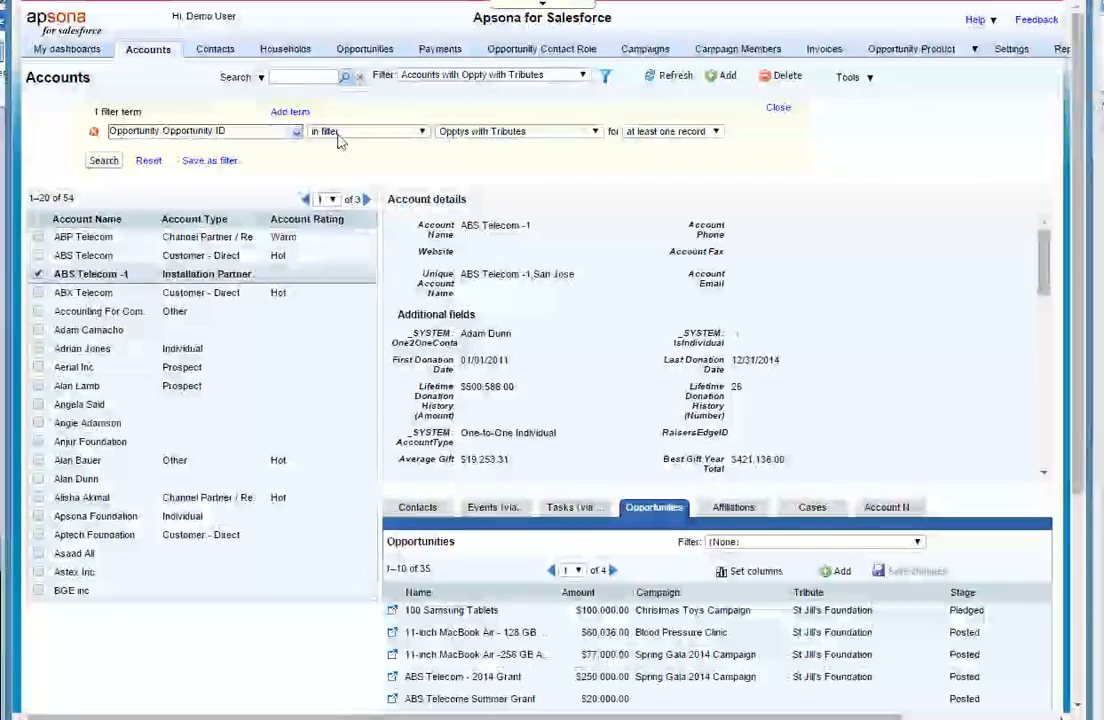
- Sort the opportunity reports by Created and open the "Opps and Tributes for Doc Merge" report for editing
mouse_move(362, 52)
click(350, 134)
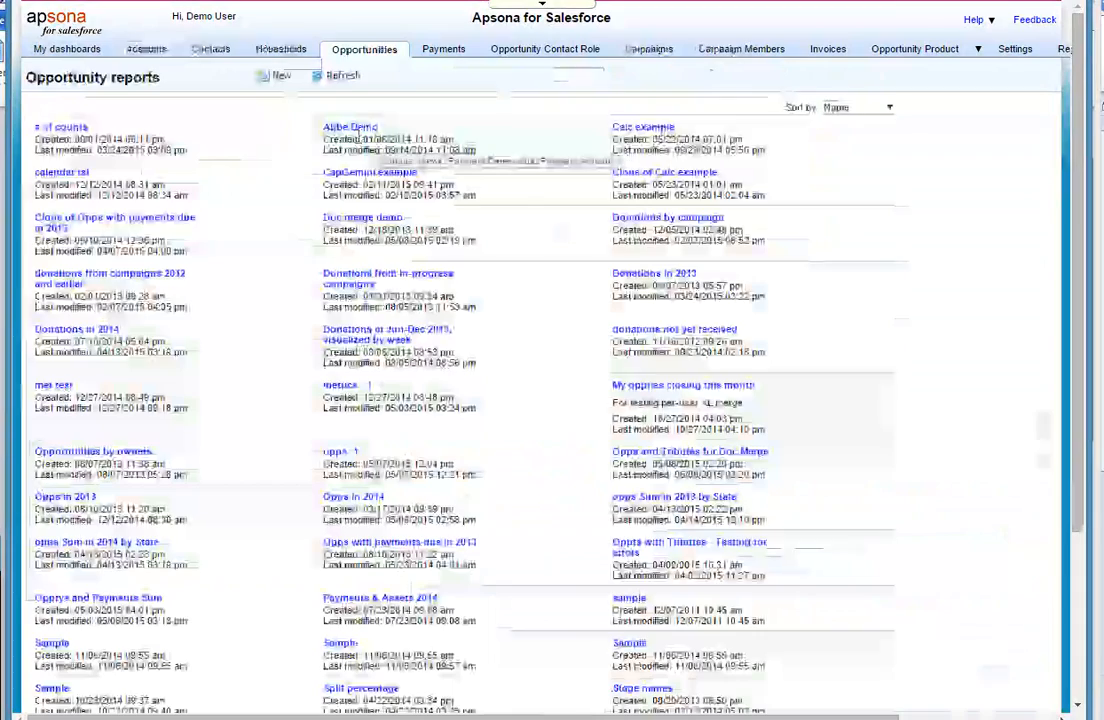
click(852, 109)
click(845, 133)
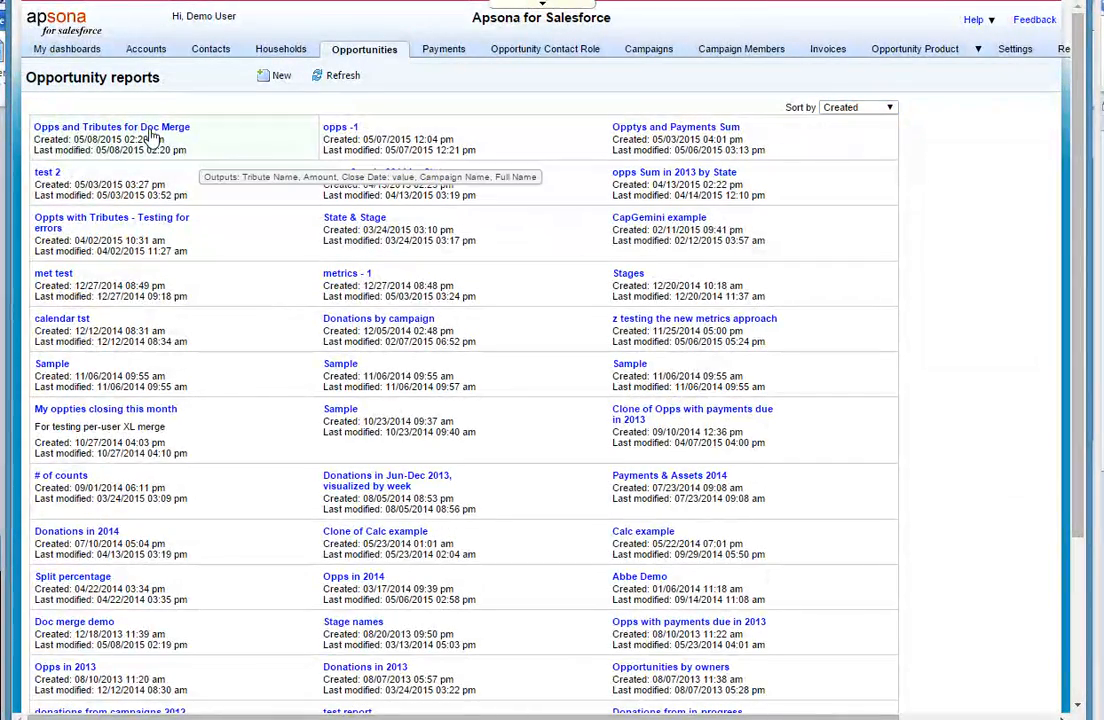
click(150, 132)
click(84, 146)
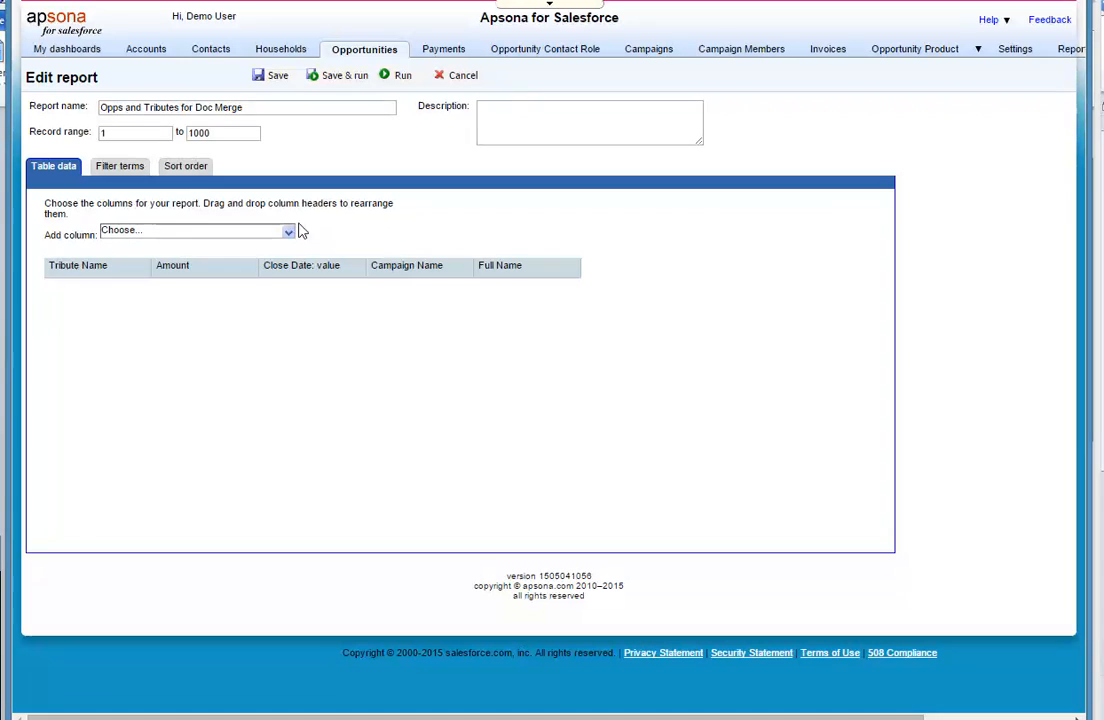
- Add the Opportunity object's Name field as a column in the report
click(287, 234)
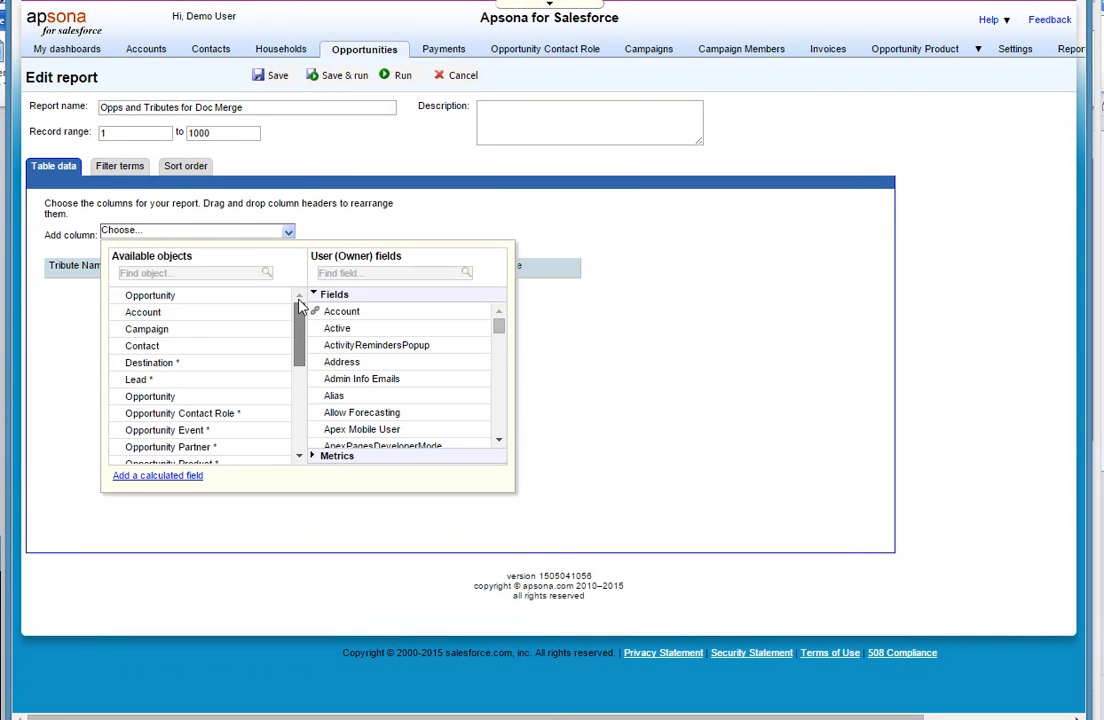
click(277, 300)
click(374, 274)
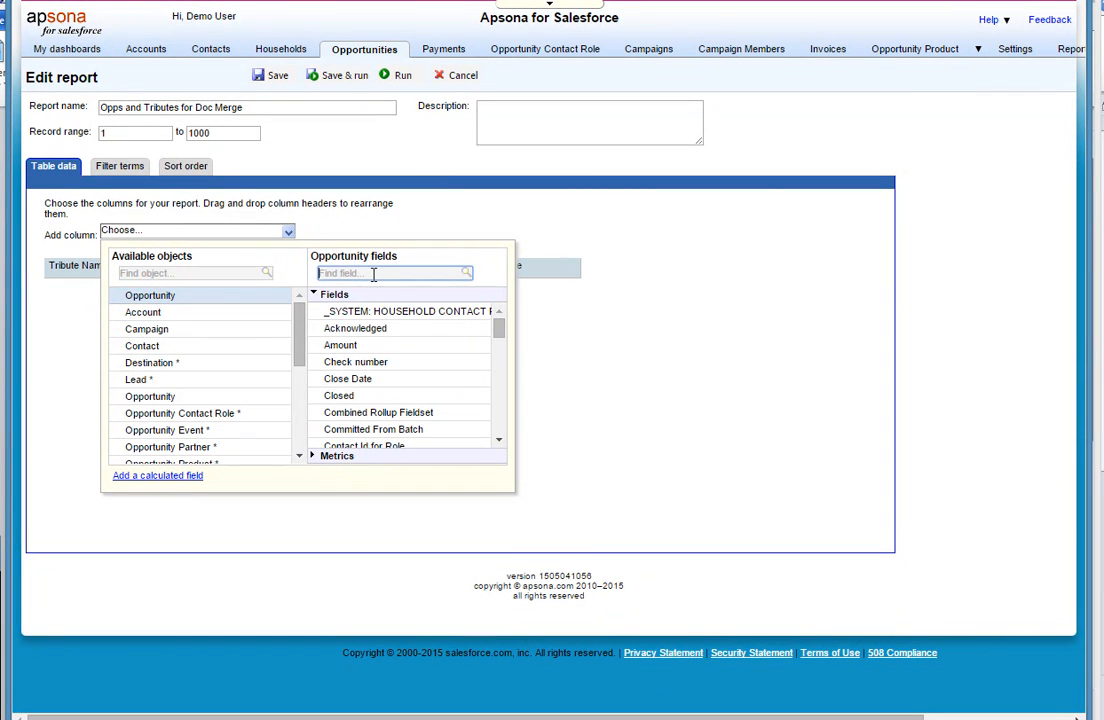
text(name)
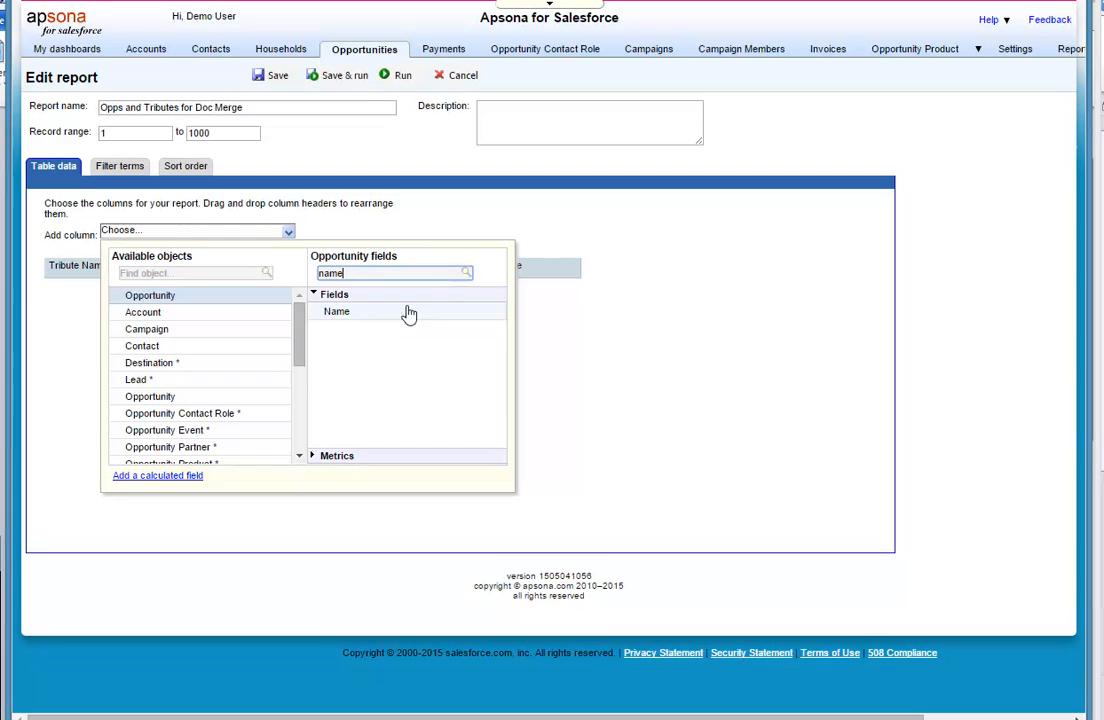
click(431, 316)
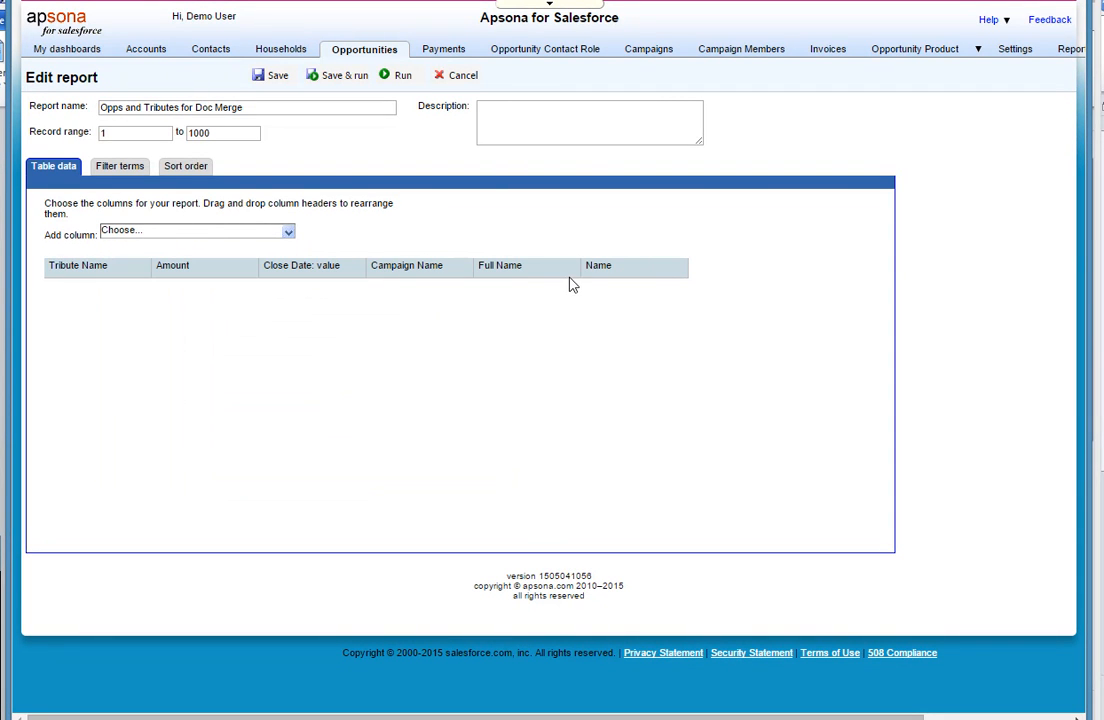
- Relabel the added Name column as "OPP Name", and save and run the report
click(660, 274)
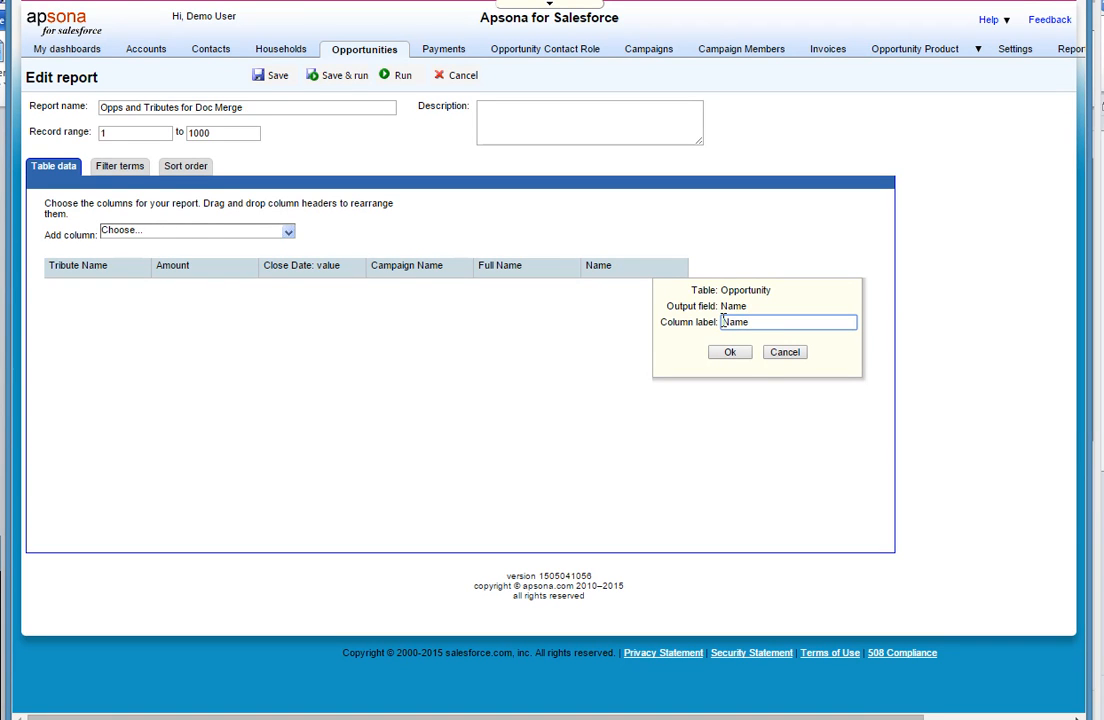
text(OPP)
click(731, 352)
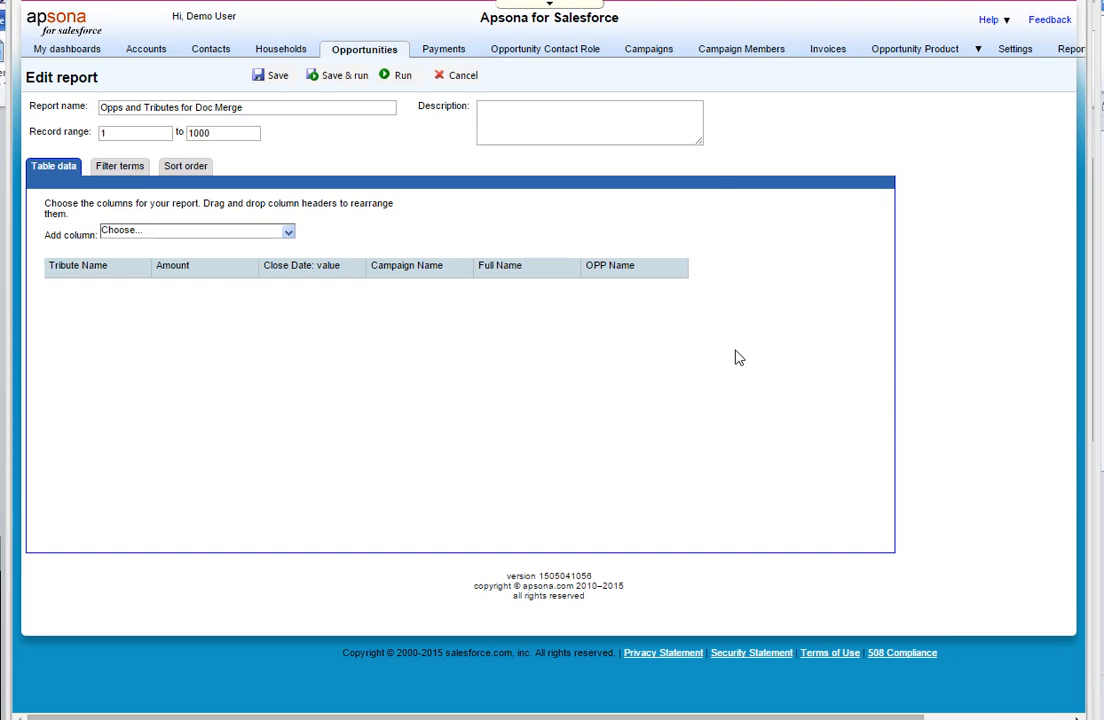
click(340, 76)
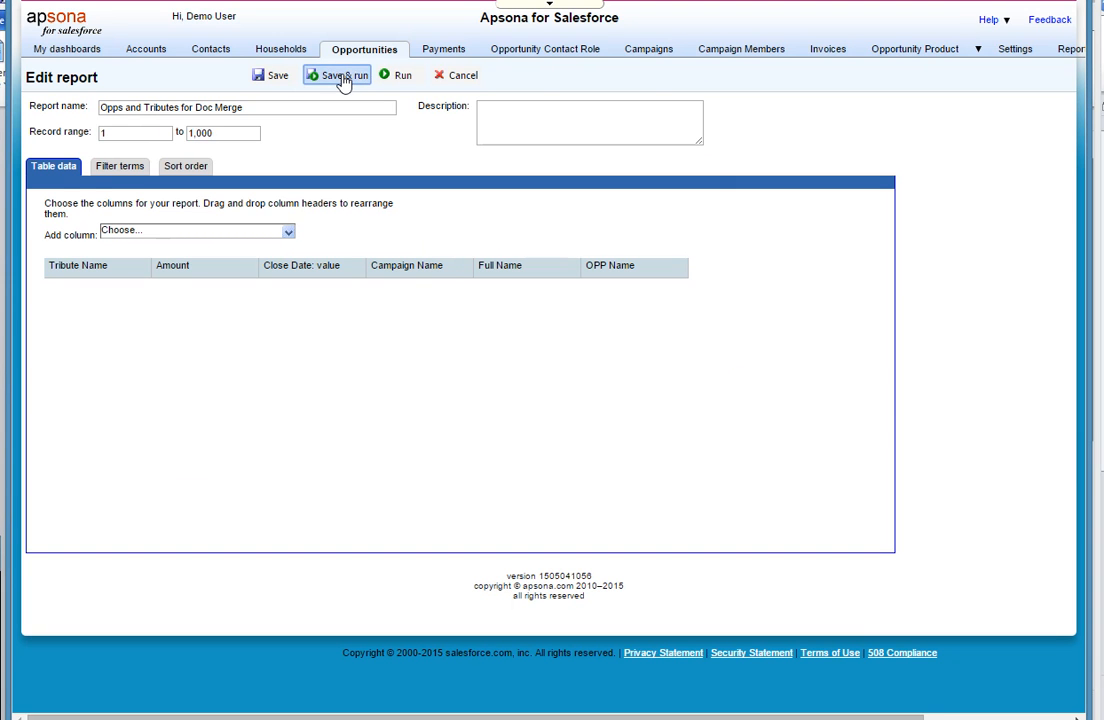
- From the Accounts list, open the existing merge action "Summary of Opps and Tributes" for editing before running it
click(150, 50)
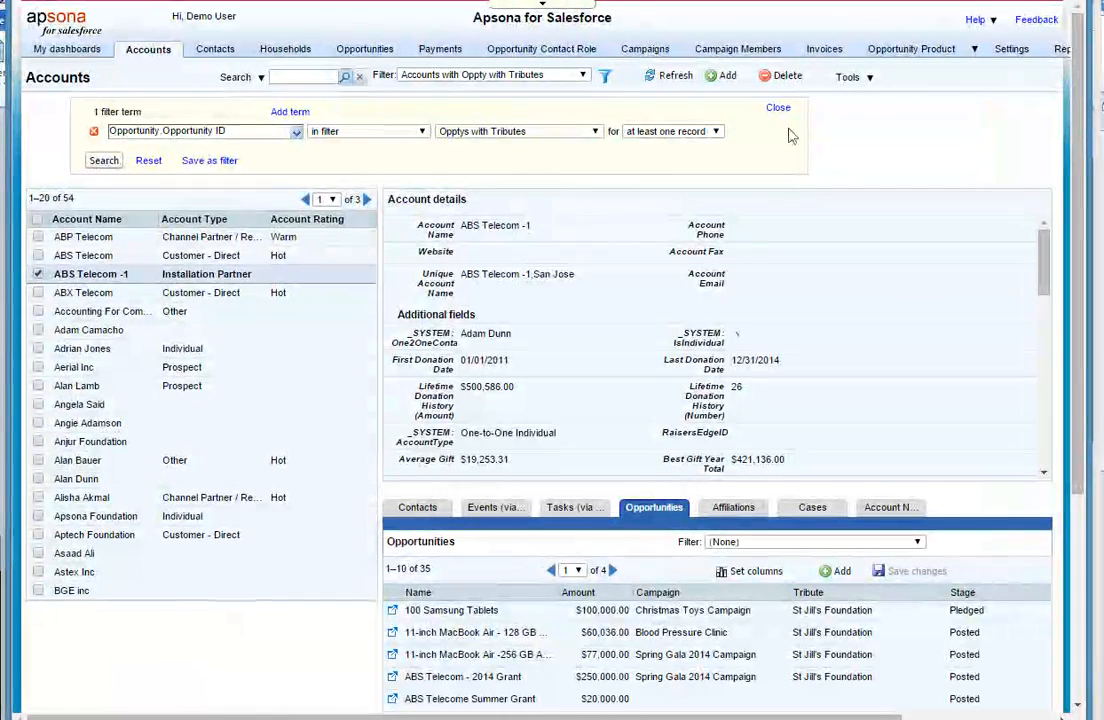
click(857, 79)
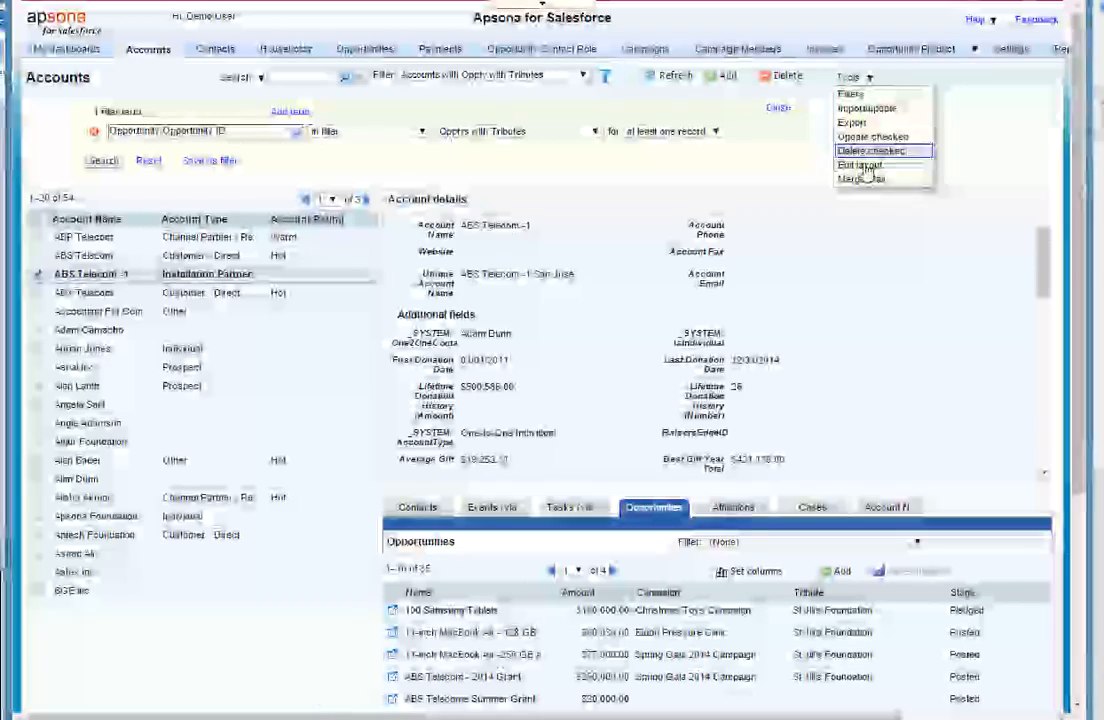
click(864, 179)
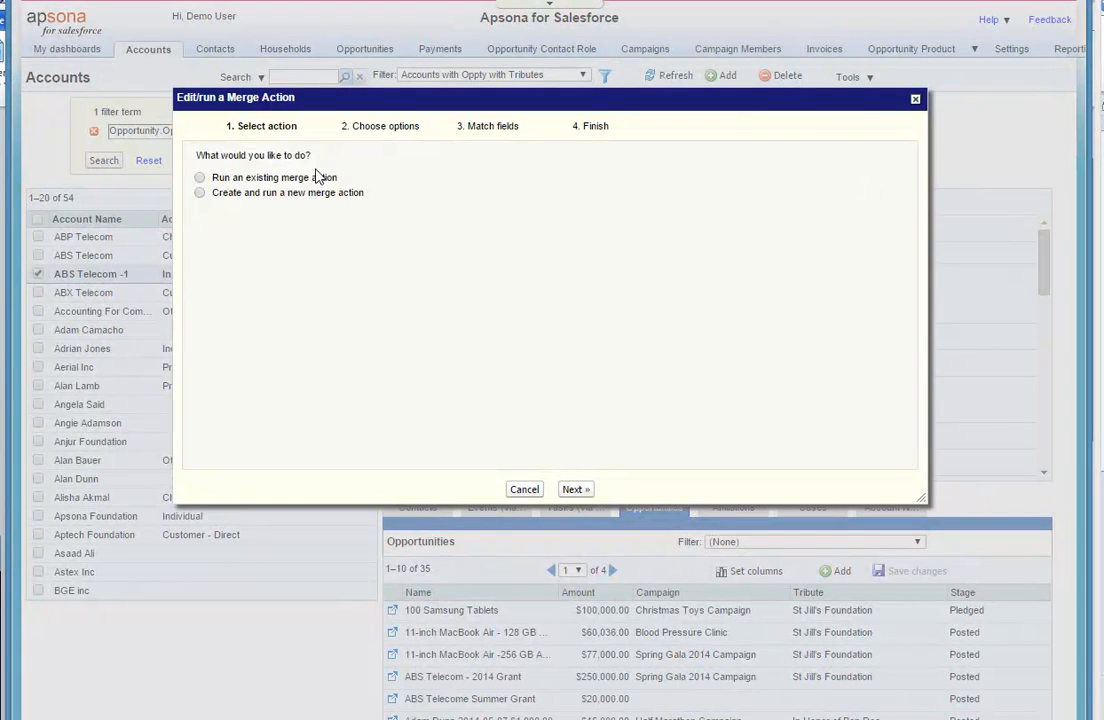
click(290, 180)
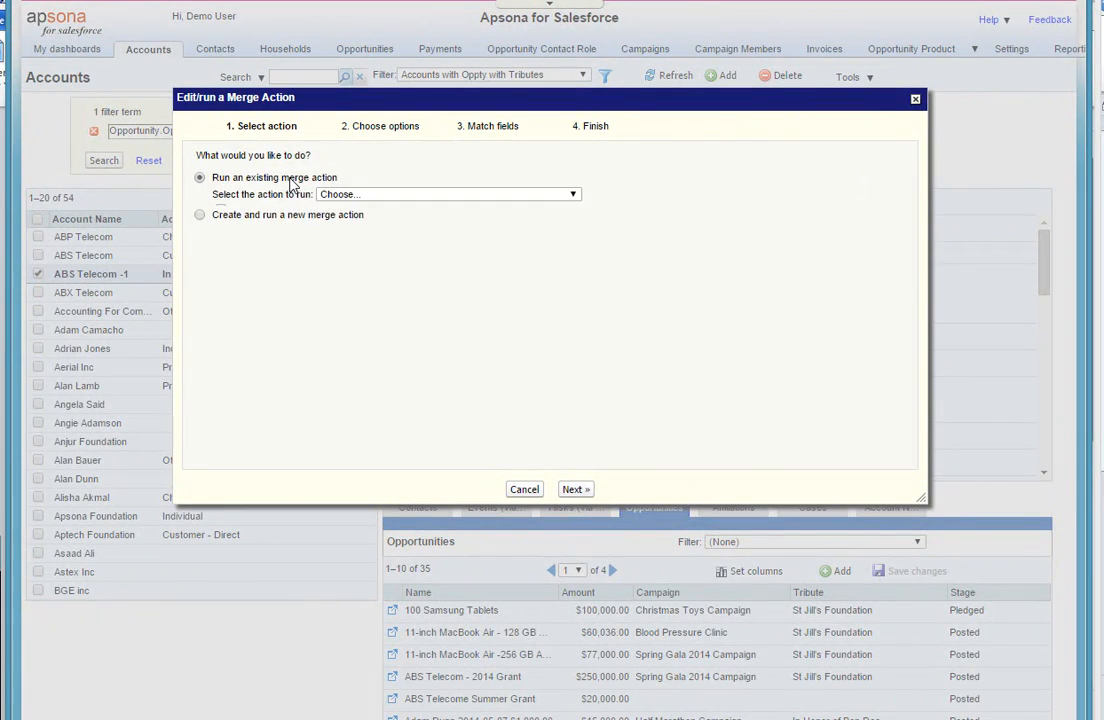
click(350, 198)
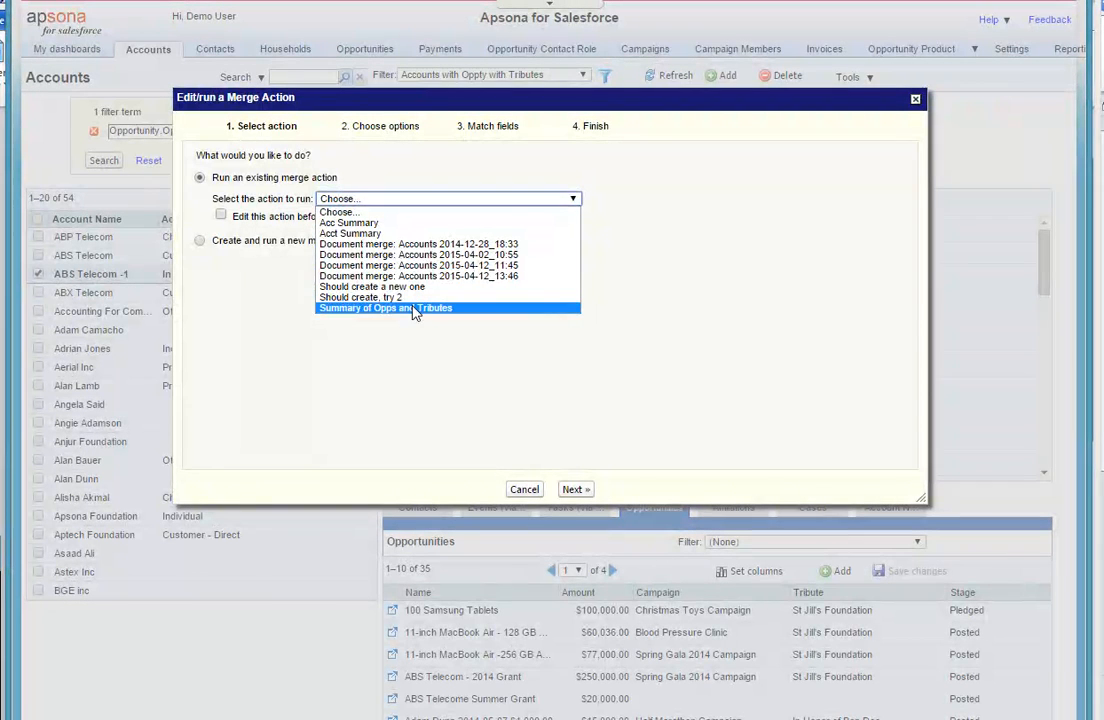
click(222, 216)
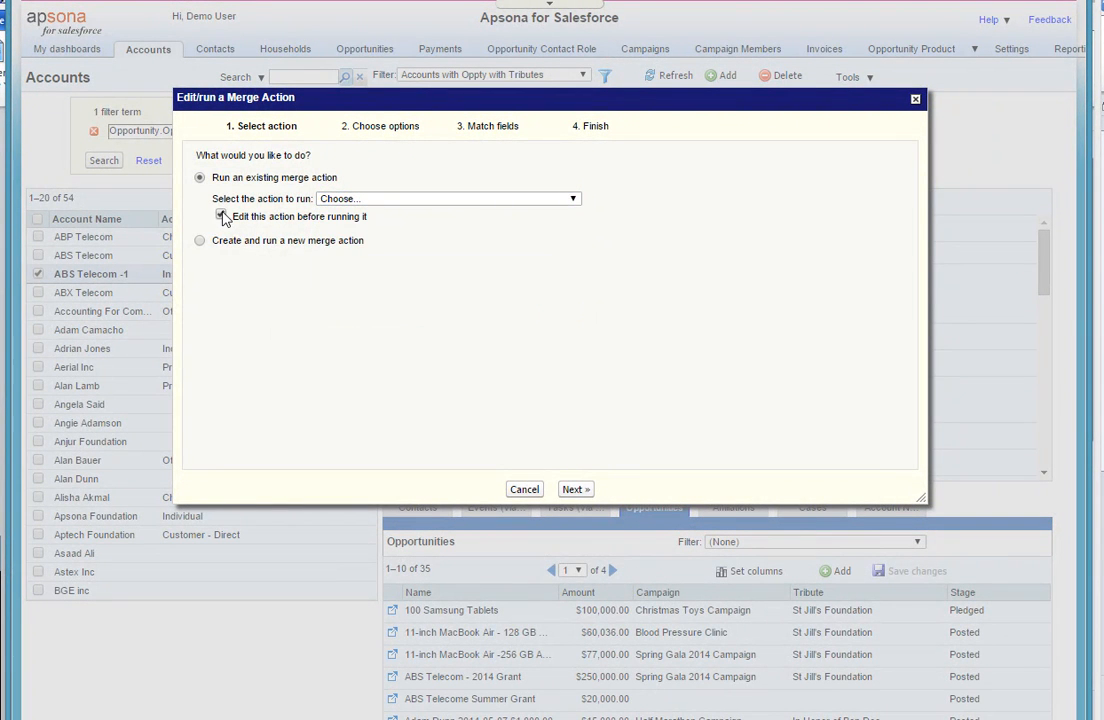
click(375, 199)
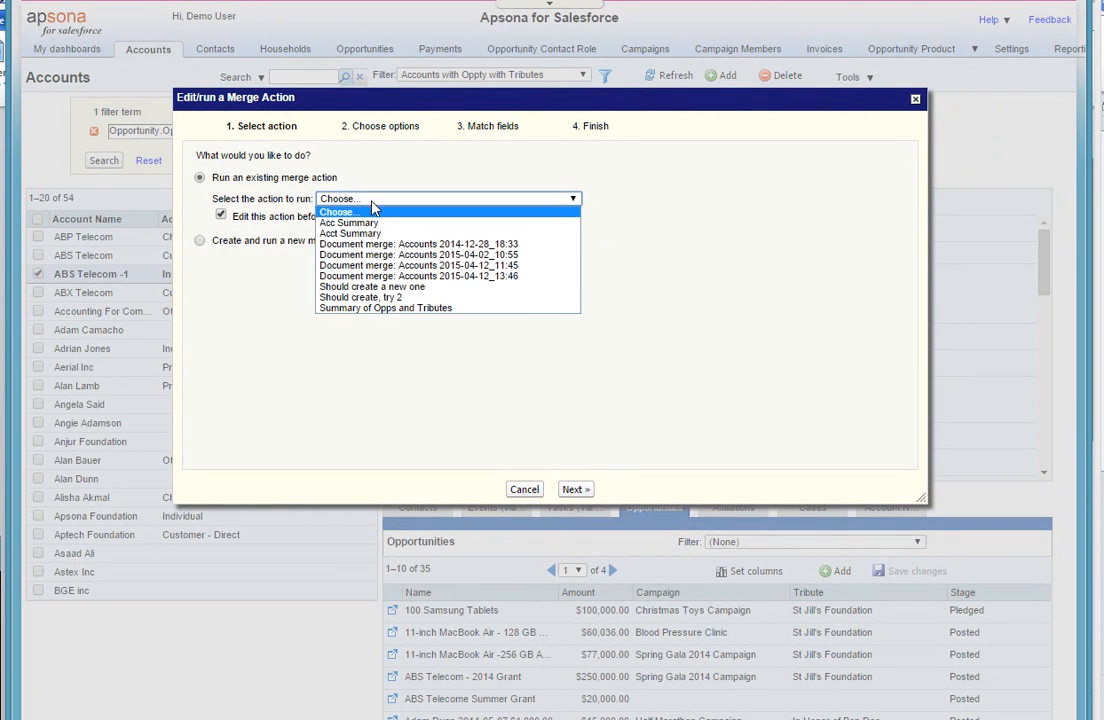
click(420, 310)
click(581, 489)
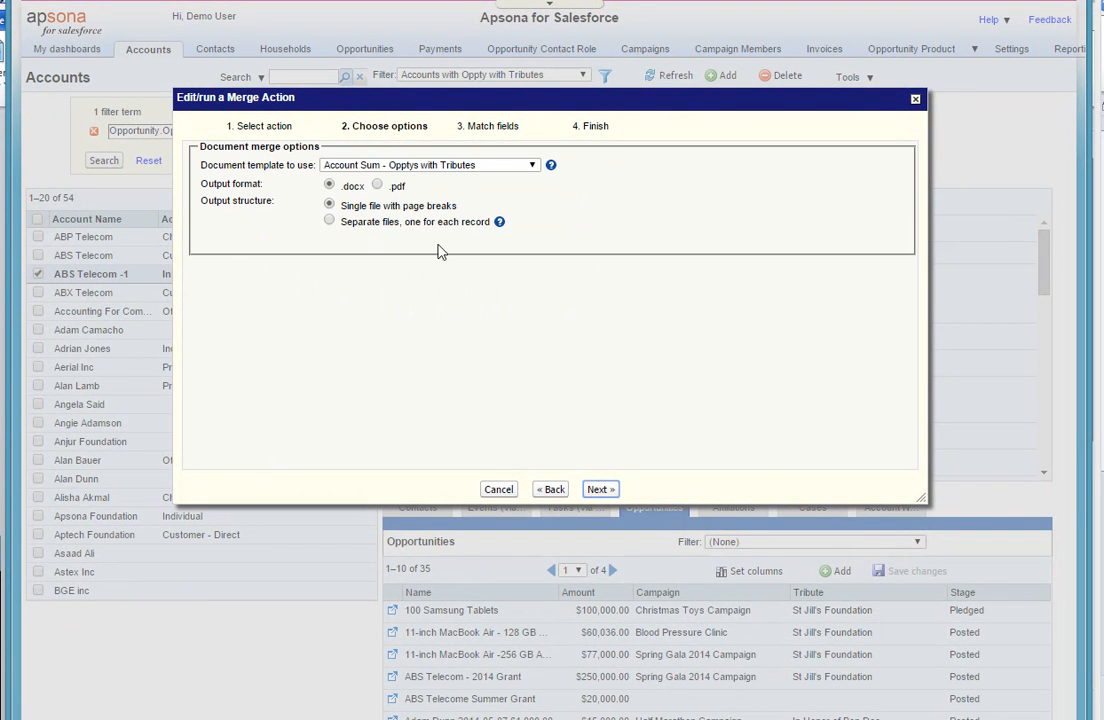
- Set the merge output format to .pdf and map the TributeName group's Name merge field to OPP Name
click(378, 187)
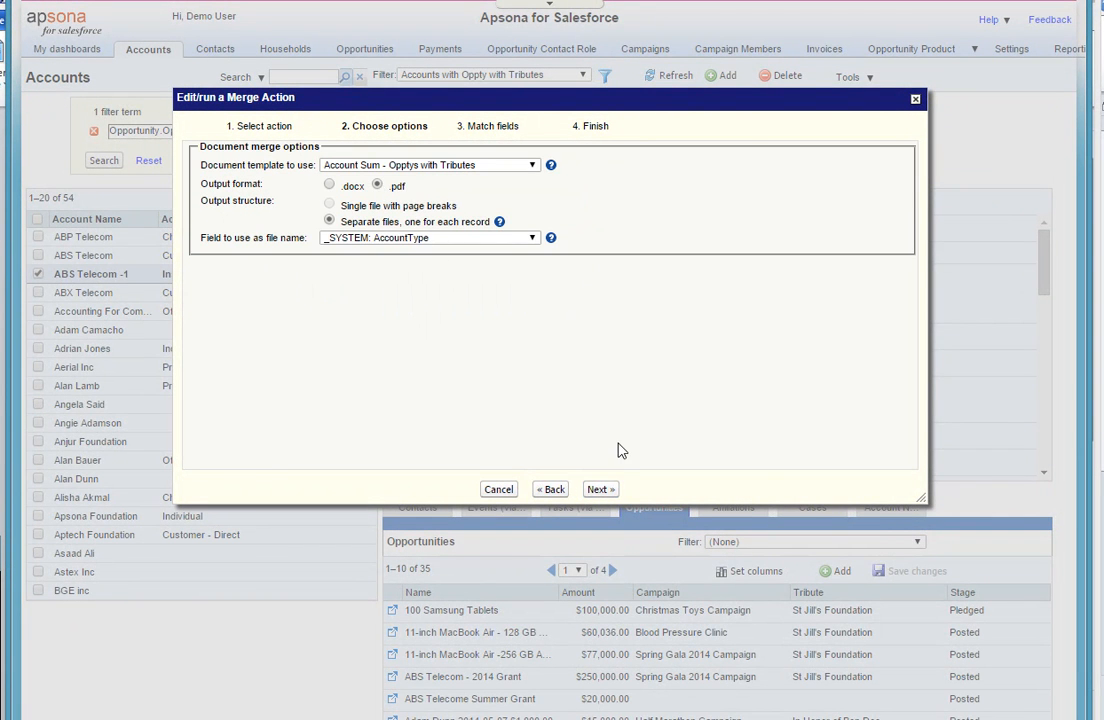
click(600, 489)
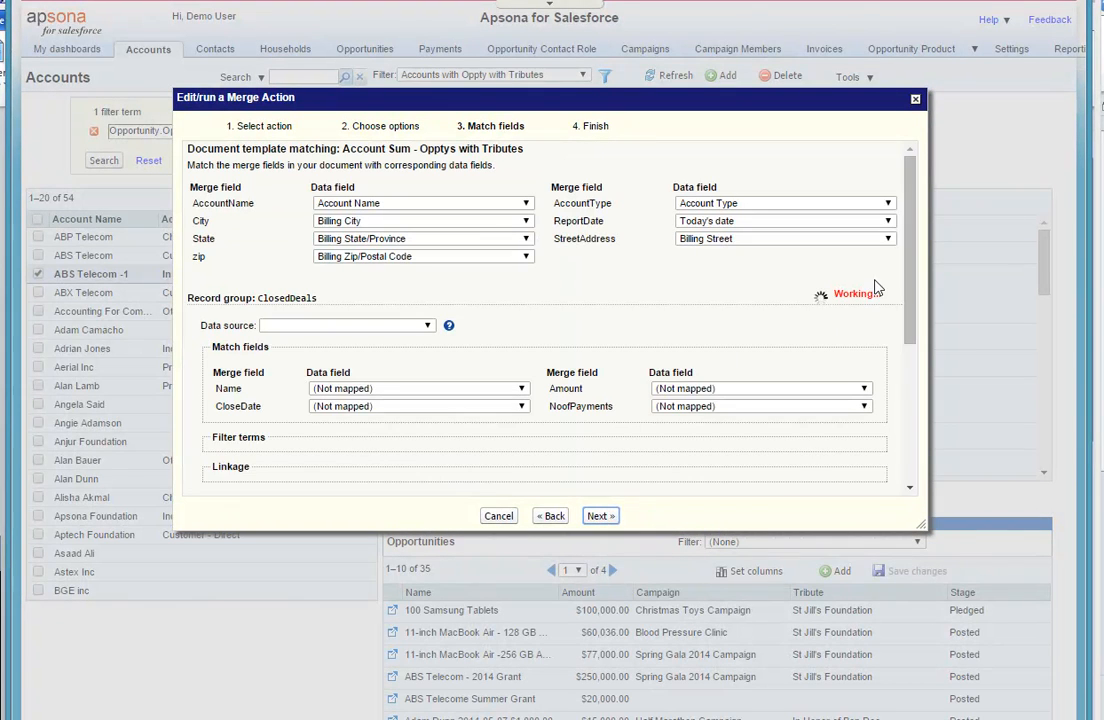
right_click(912, 293)
drag(911, 286, 916, 420)
click(862, 358)
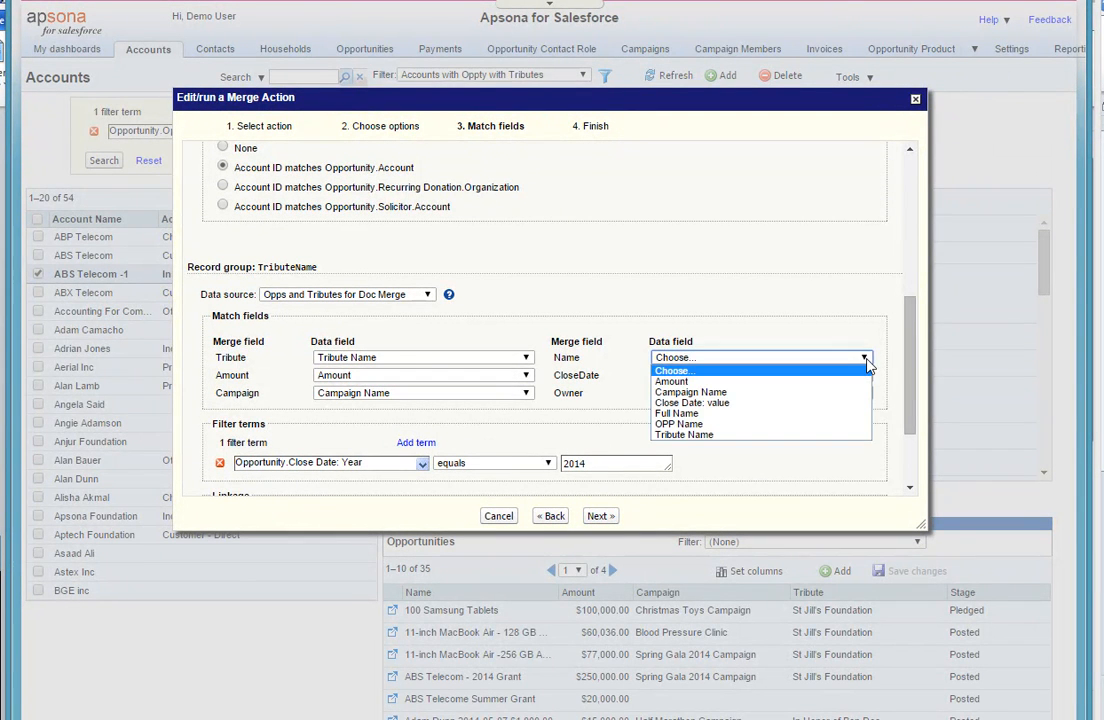
click(785, 424)
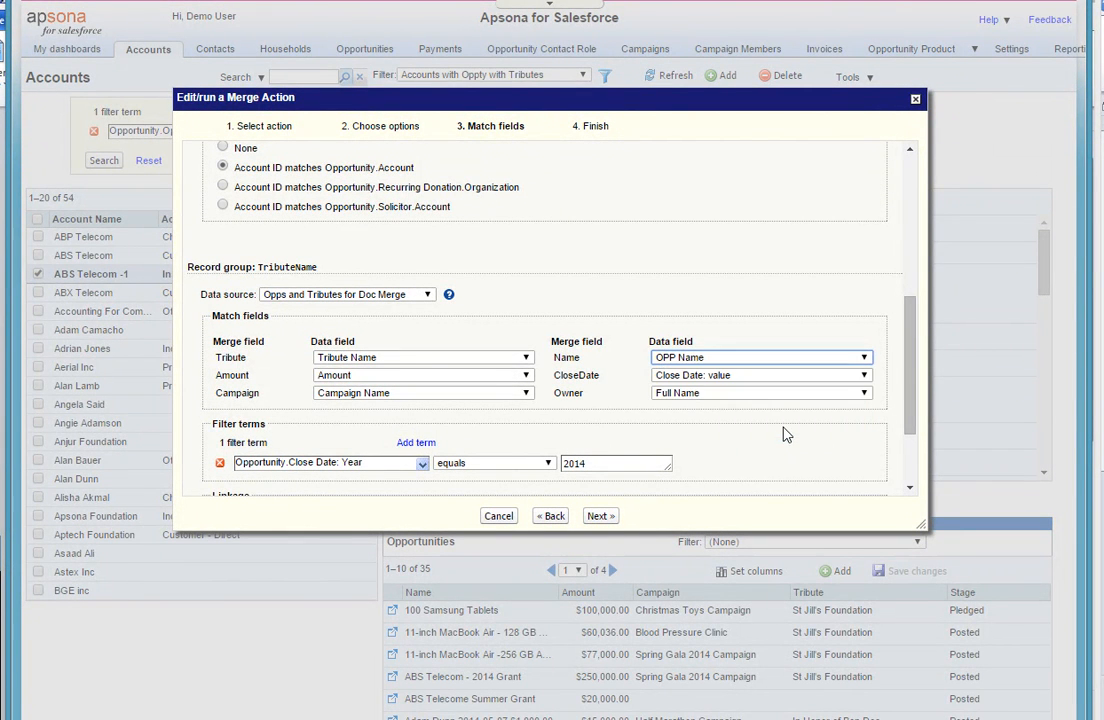
- Save and run the merge action, open the downloaded PDF result, and close the merge dialog
drag(911, 410, 917, 456)
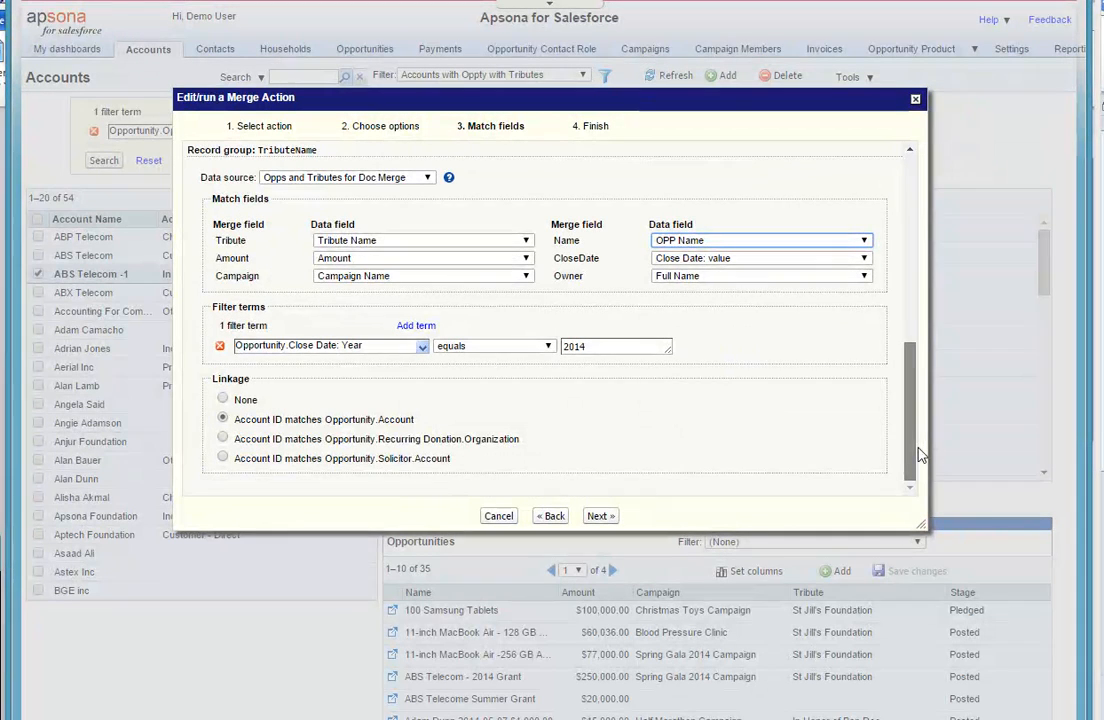
click(600, 517)
click(601, 490)
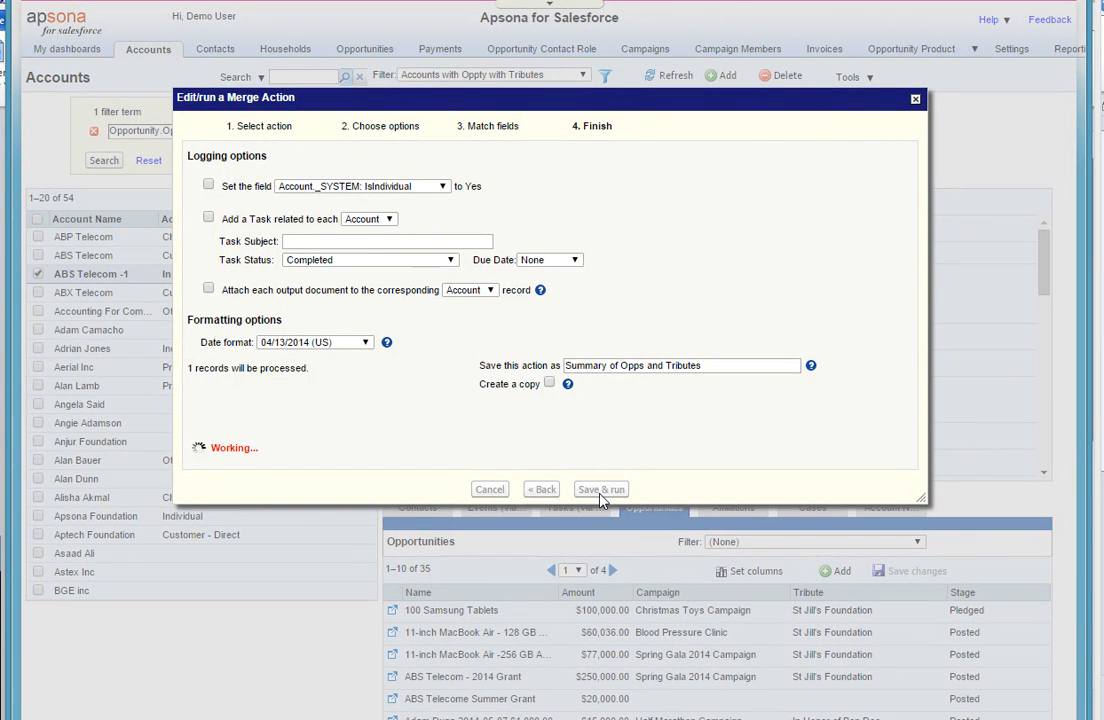
click(294, 449)
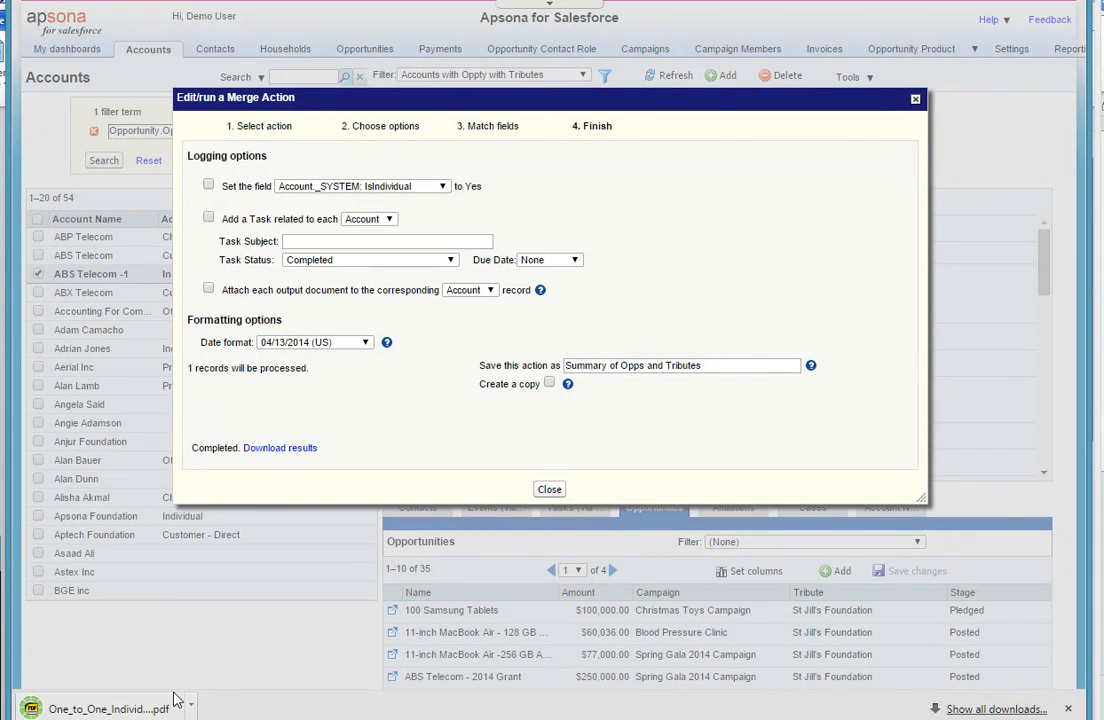
click(155, 709)
click(555, 491)
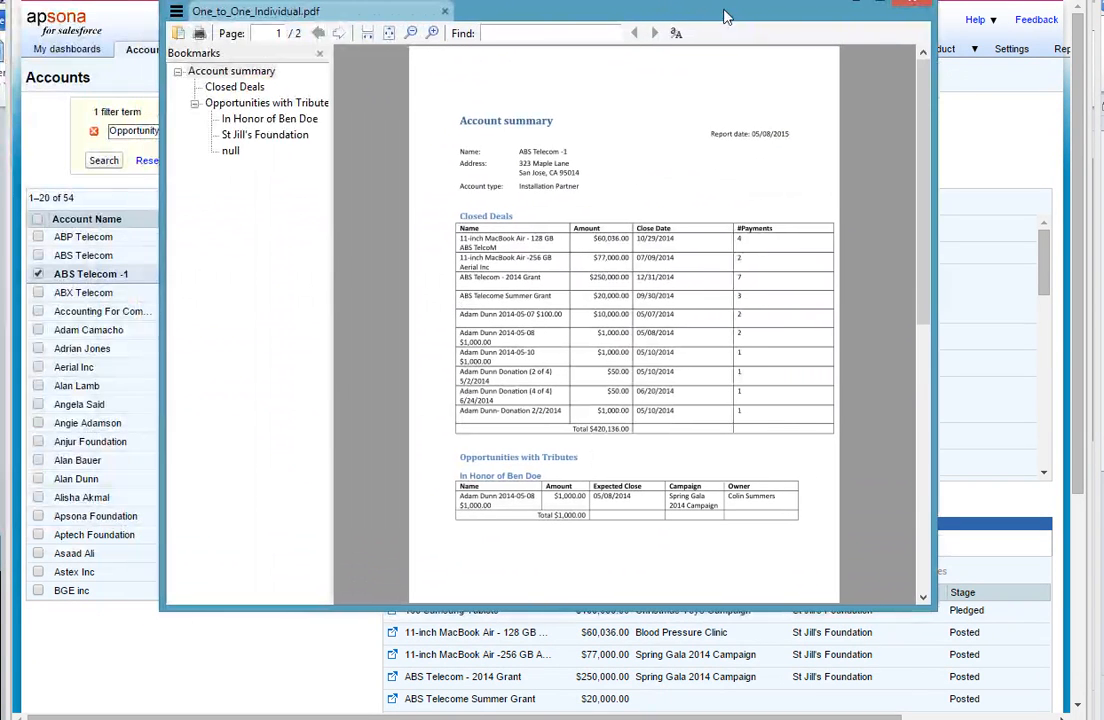
- Hide the PDF's bookmarks, review the Closed Deals and Opportunities with Tributes tables across both pages, and close the document
click(319, 53)
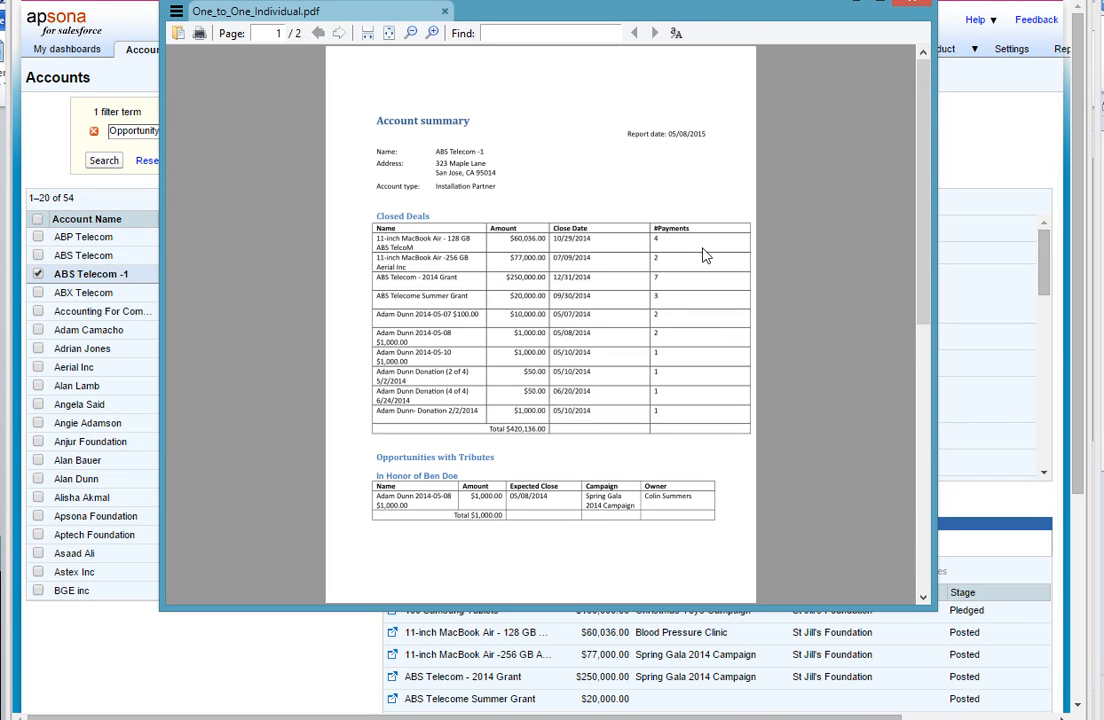
drag(924, 236, 935, 389)
scroll(799, 276, up, 4)
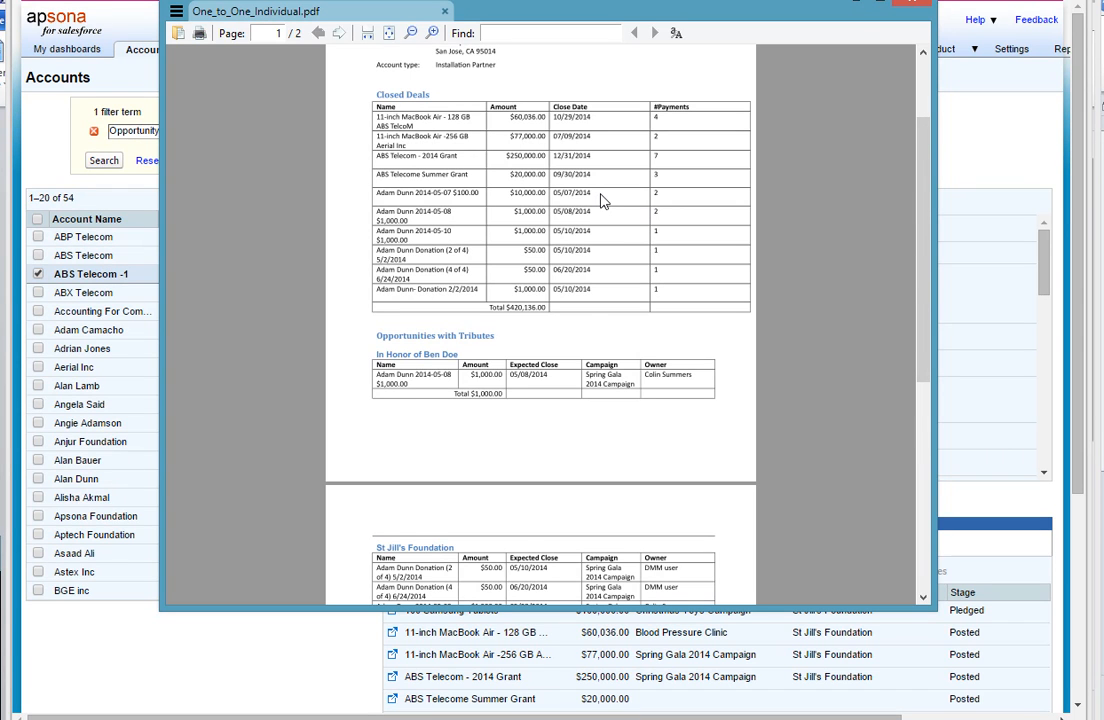
drag(924, 283, 941, 352)
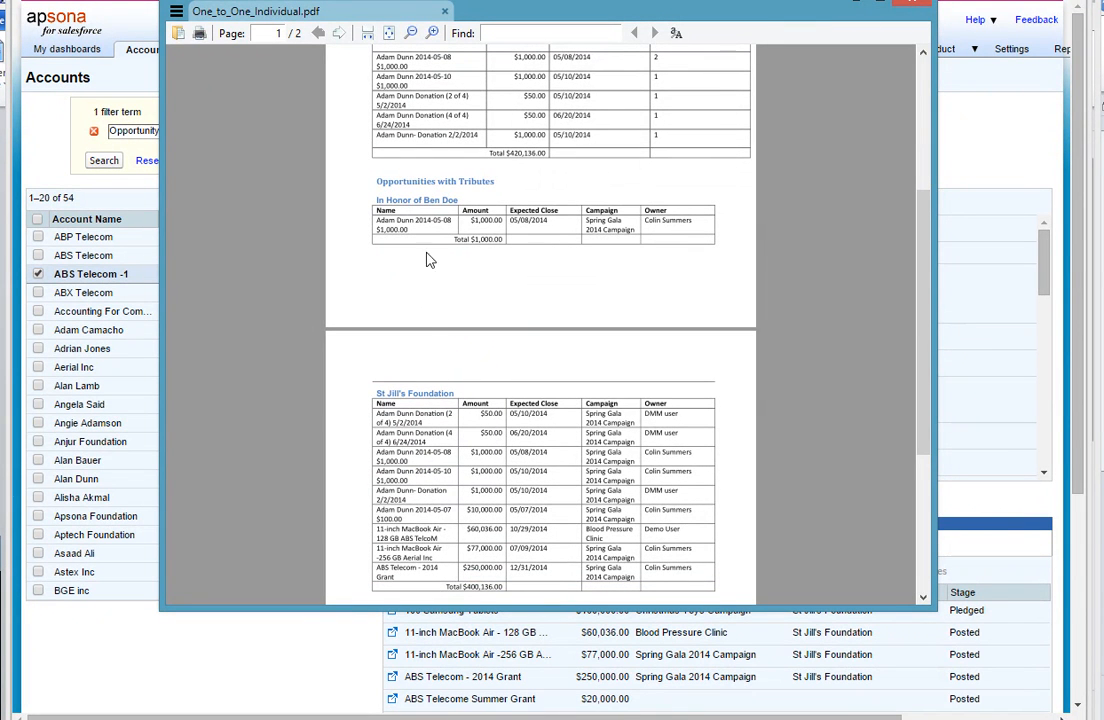
drag(927, 338, 931, 391)
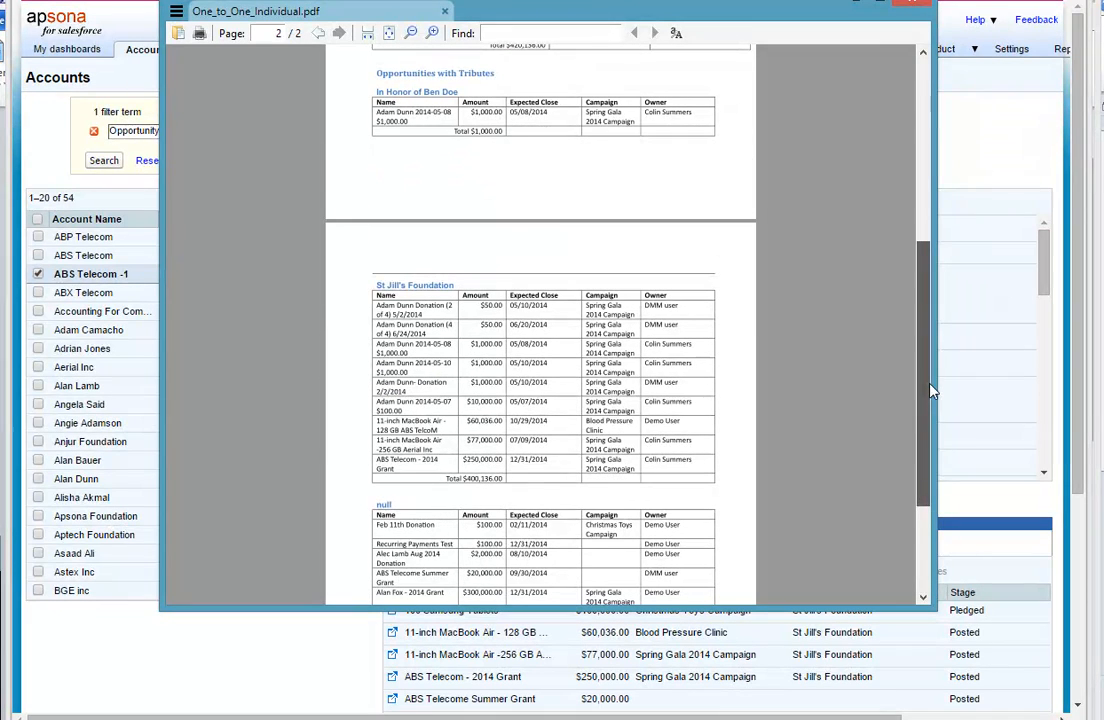
click(925, 200)
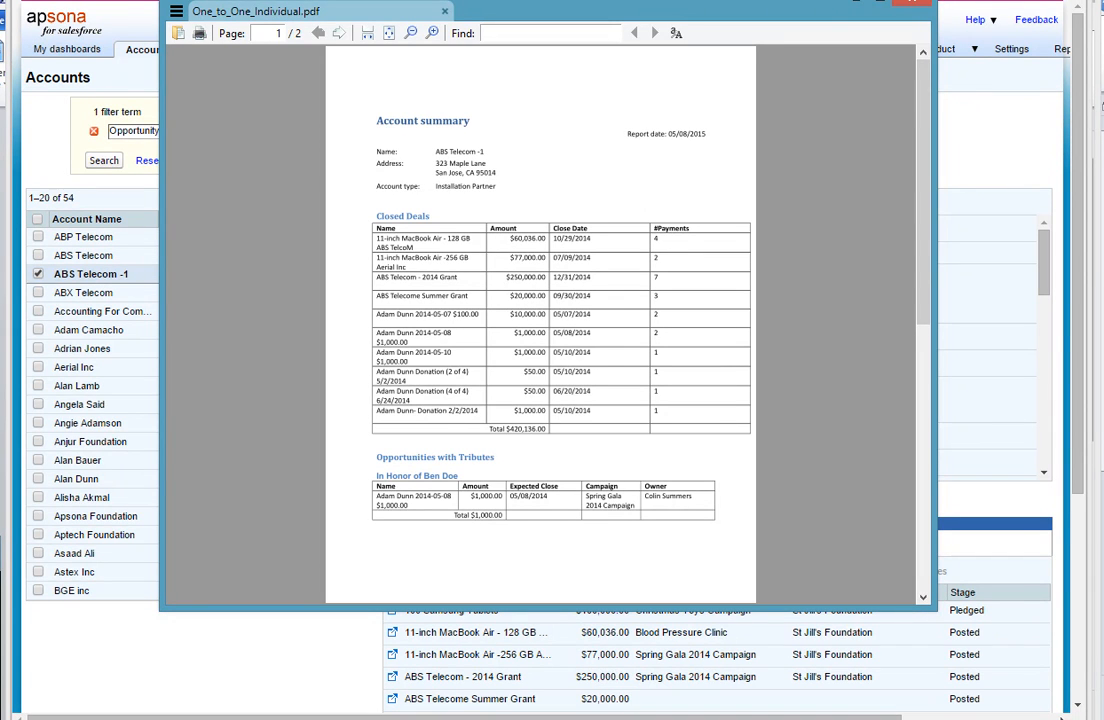
click(911, 2)
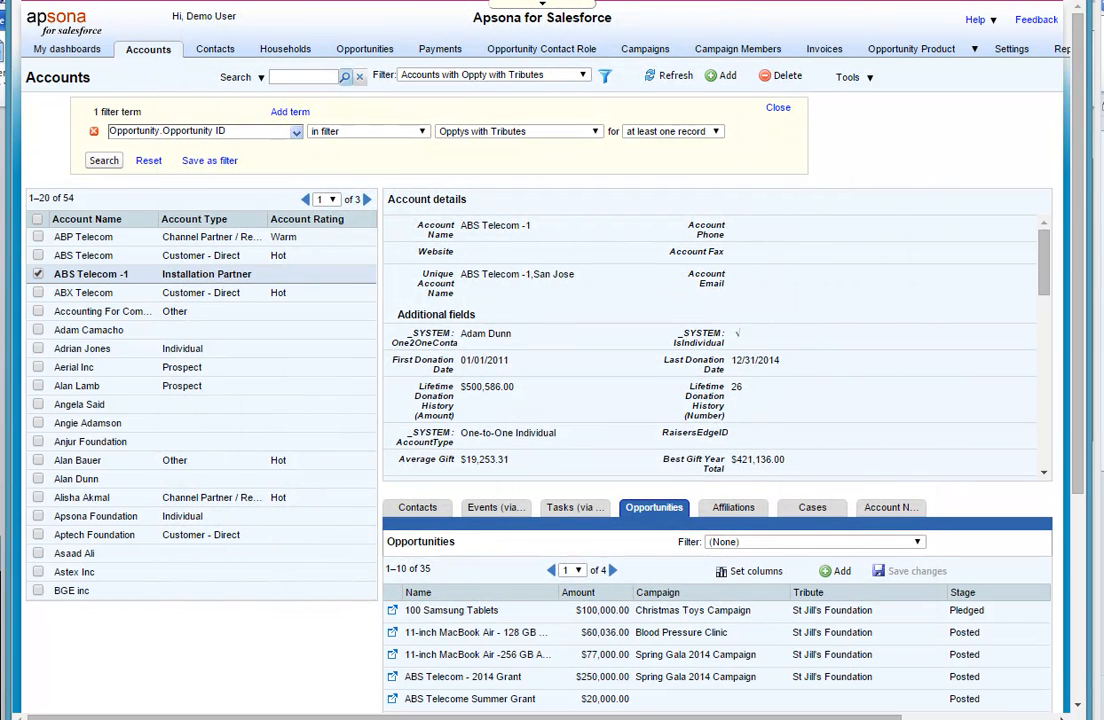